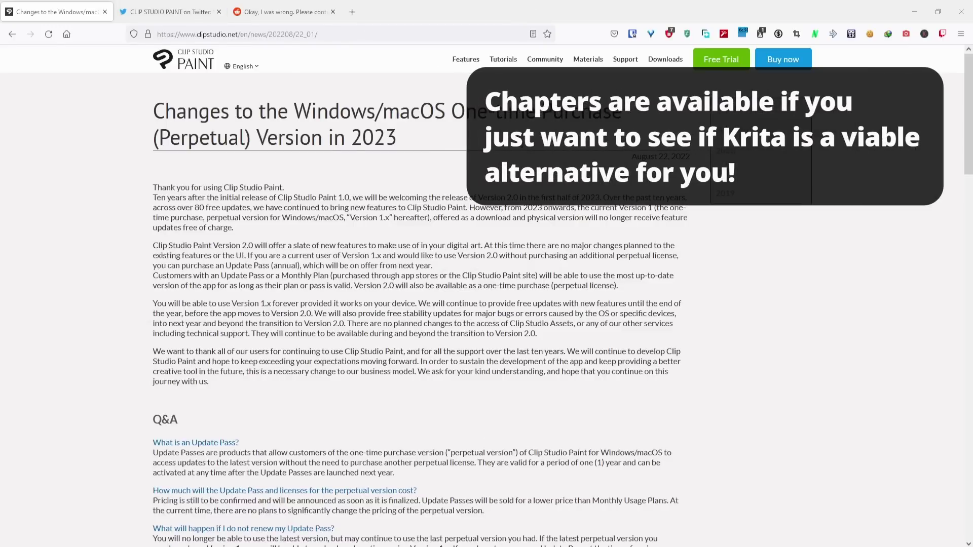
Step: Read the Q&A of the Clip Studio Paint announcement and the summary replies under its tweet about Version 2.0
scroll(427, 248, down, 5)
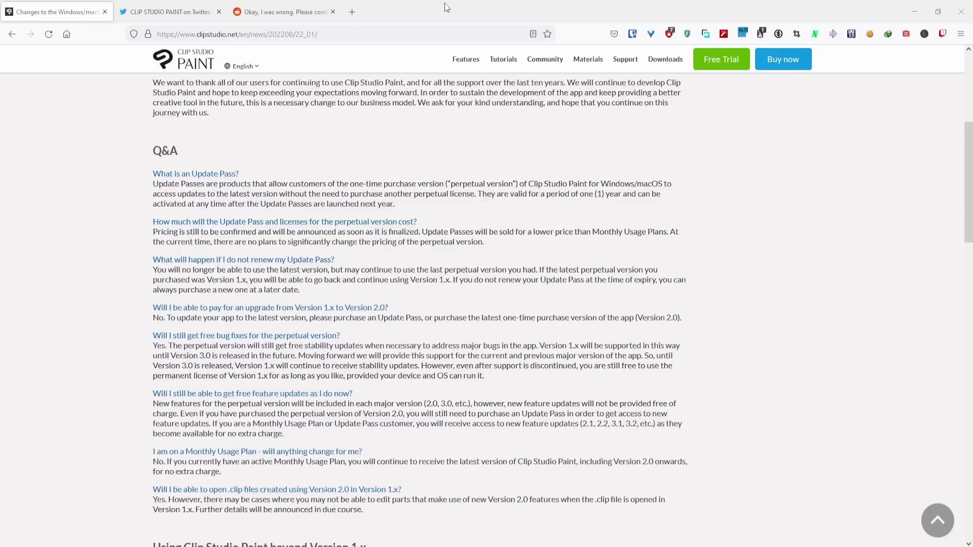
click(170, 12)
scroll(363, 303, down, 4)
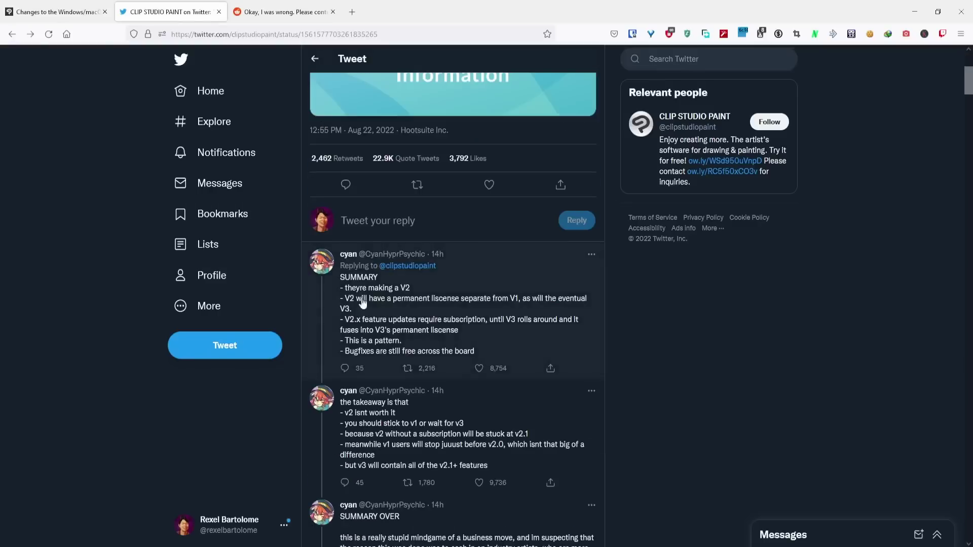
scroll(469, 310, down, 2)
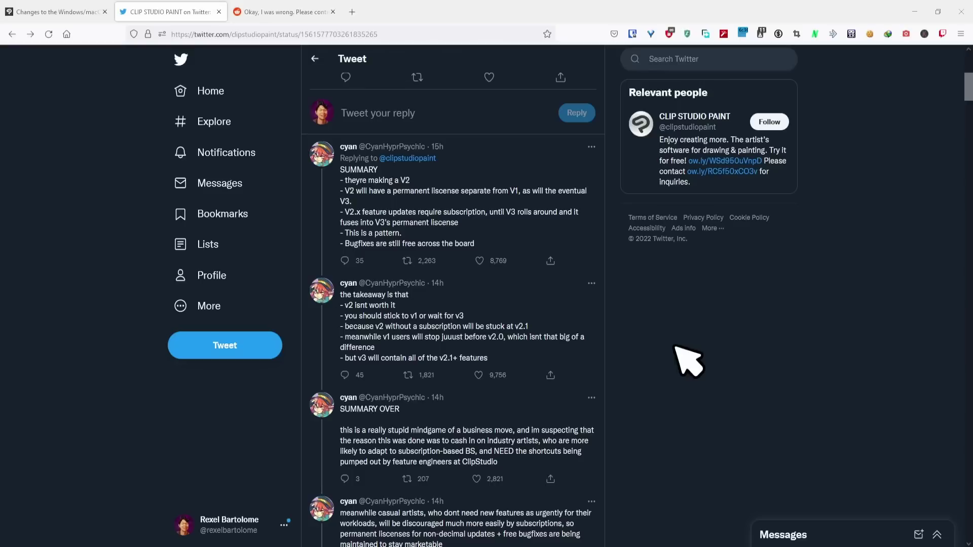
scroll(688, 361, down, 2)
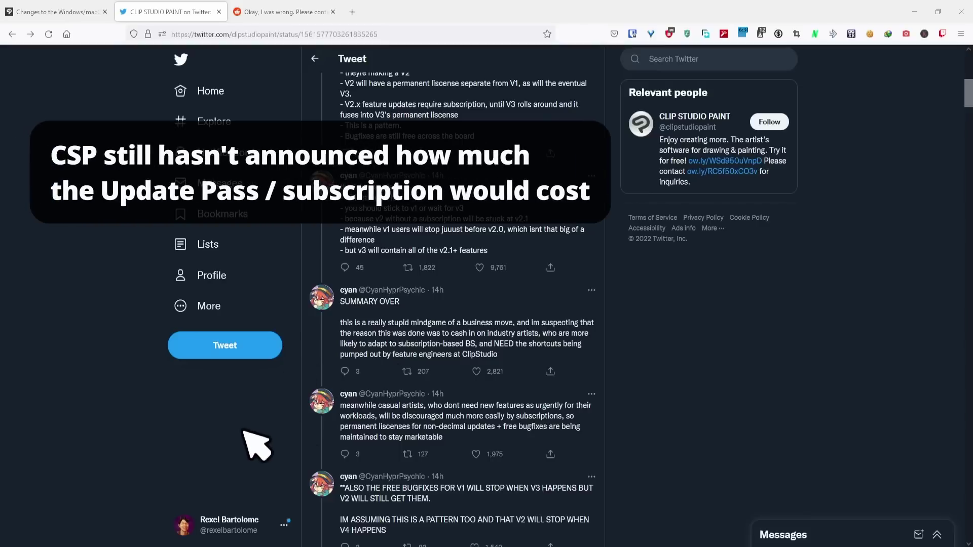
scroll(489, 304, down, 3)
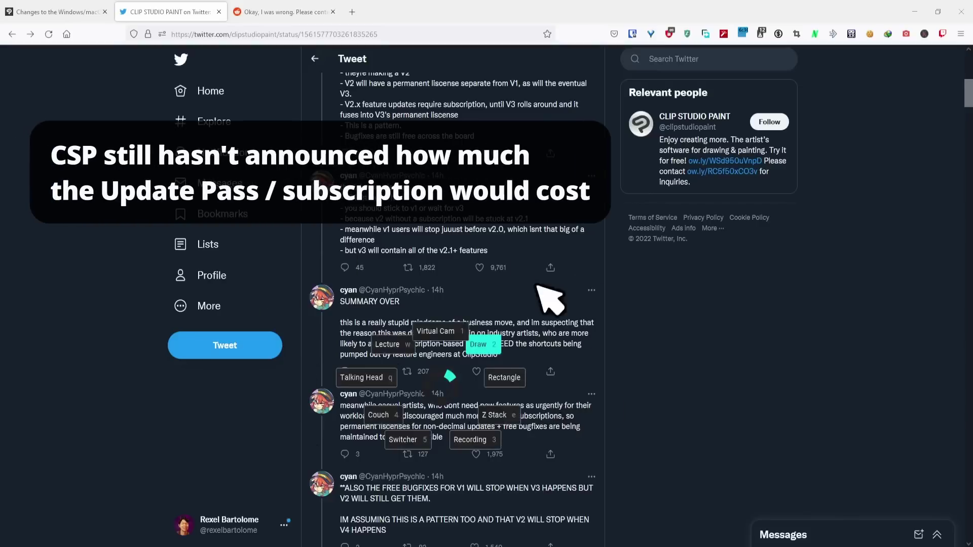
scroll(438, 390, up, 5)
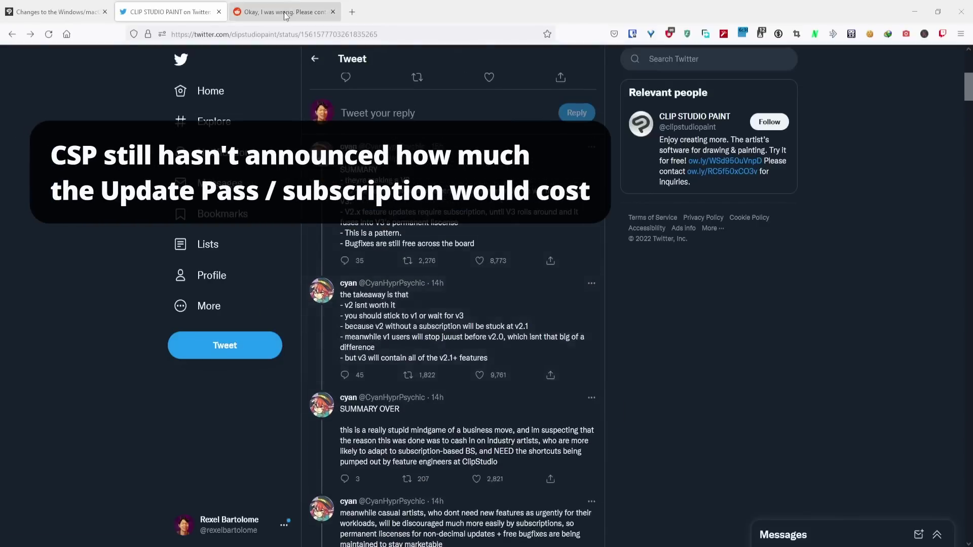
Step: Open the r/ClipStudio post "Okay, I was wrong. Please continue flipping out!!" and highlight part of its first paragraph while reading
key(ctrl+Tab)
drag(310, 172, 368, 237)
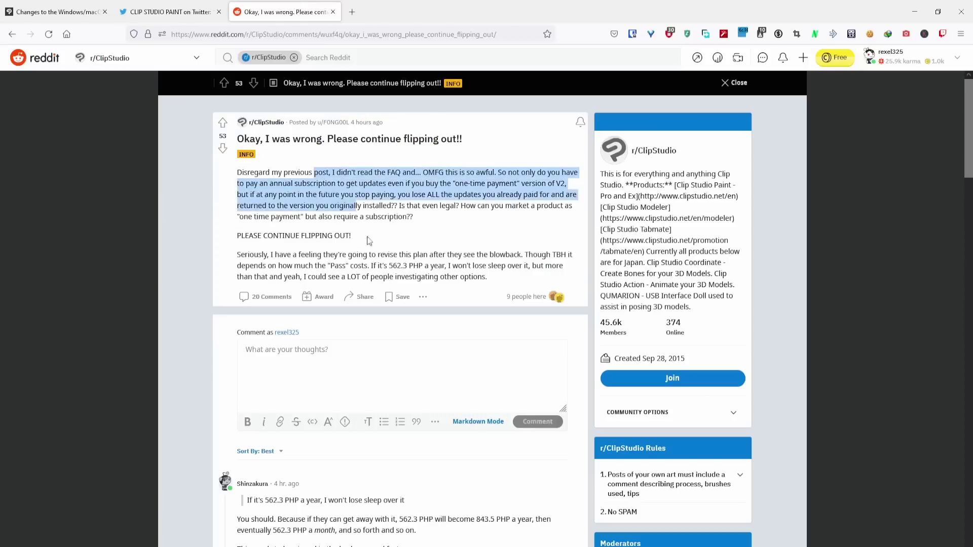
click(410, 253)
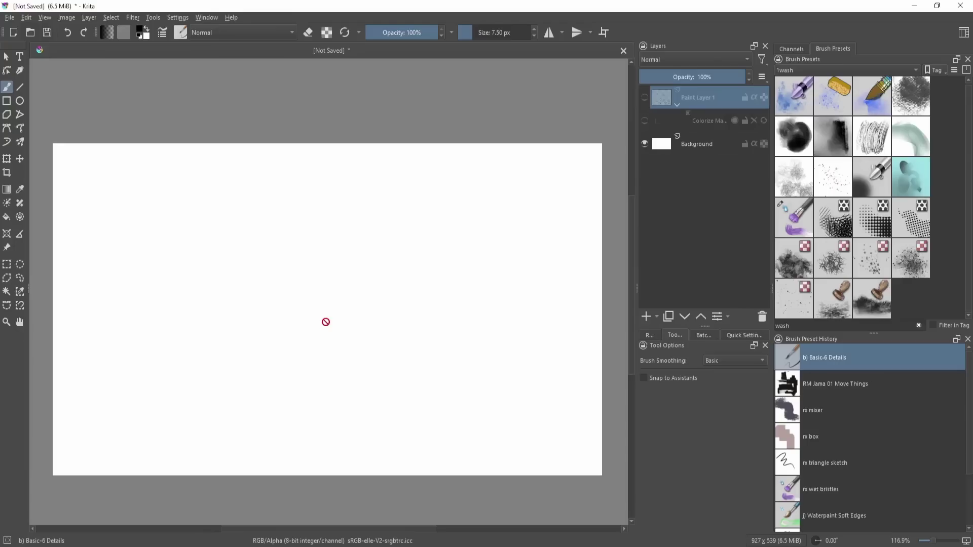
Step: Switch to Krita, add a paint layer above Paint Layer 1 and enlarge the brush to about 34 px
key(Insert)
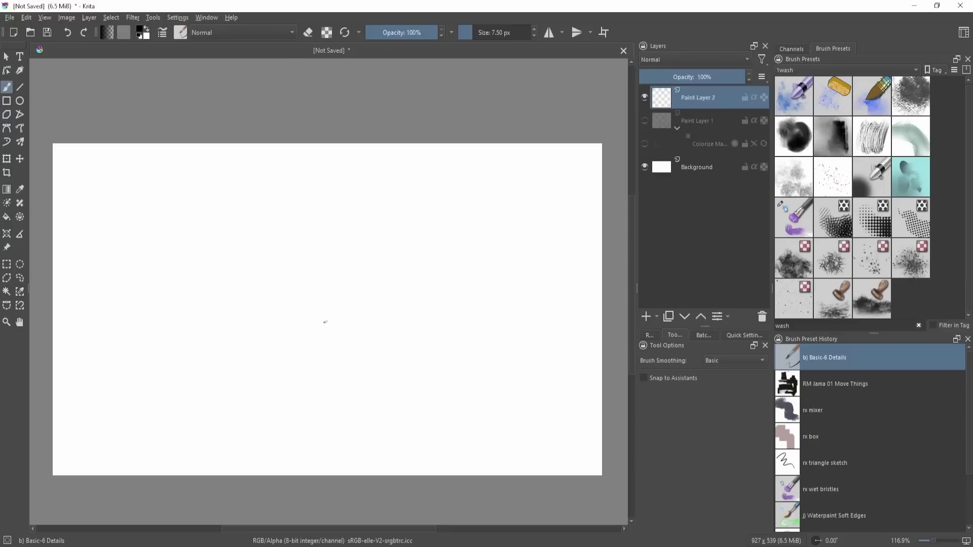
scroll(378, 325, down, 1)
drag(378, 317, 383, 289)
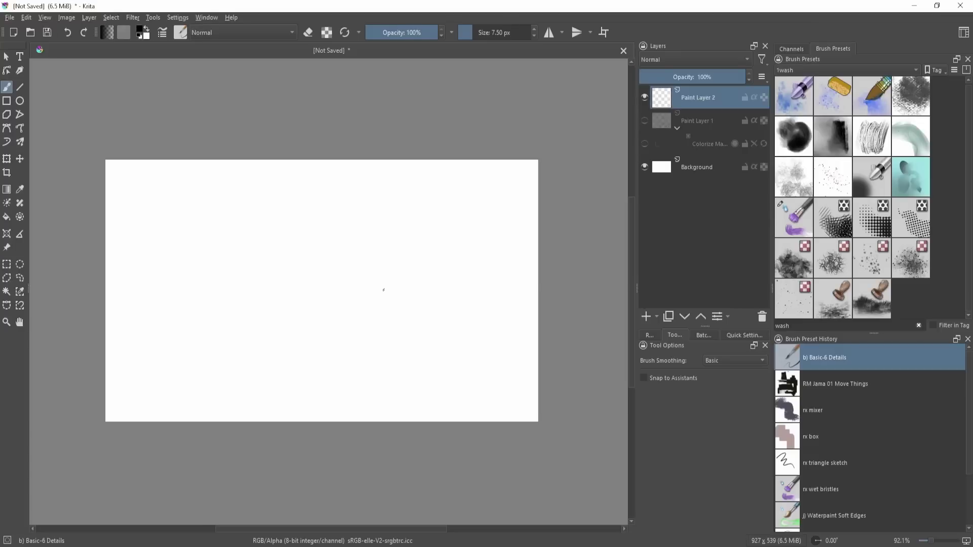
drag(300, 278, 299, 235)
scroll(306, 265, up, 1)
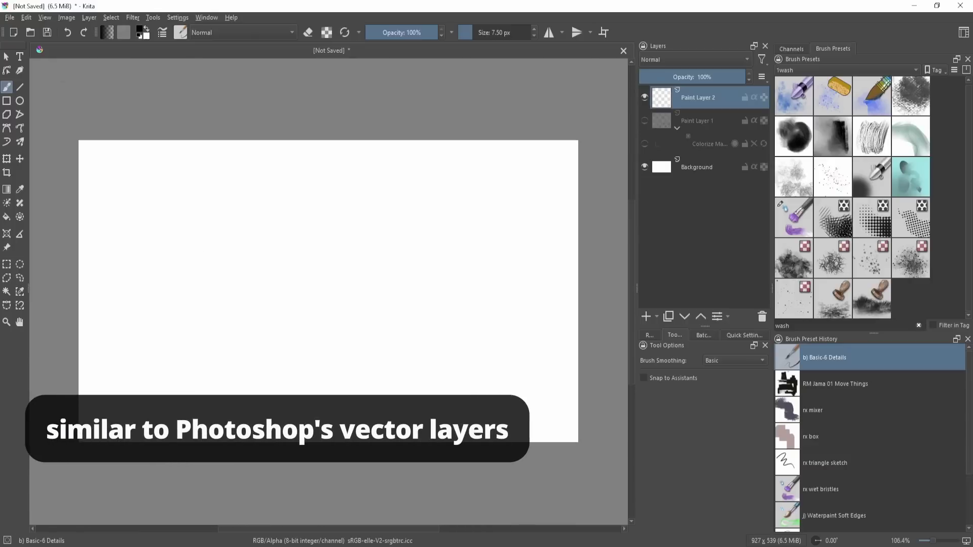
scroll(436, 385, down, 1)
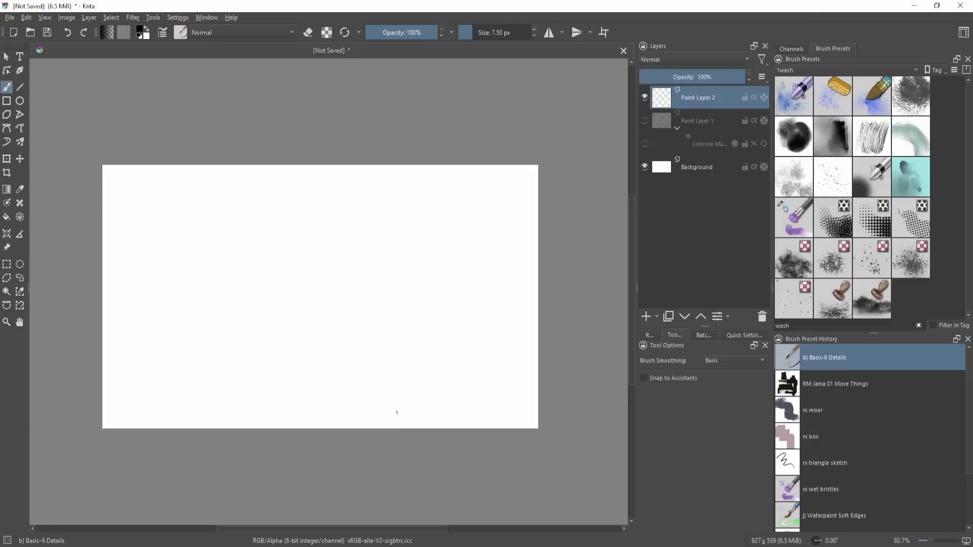
mouse_move(356, 414)
mouse_down()
mouse_move(365, 428)
mouse_move(357, 404)
mouse_up()
drag(336, 337, 351, 337)
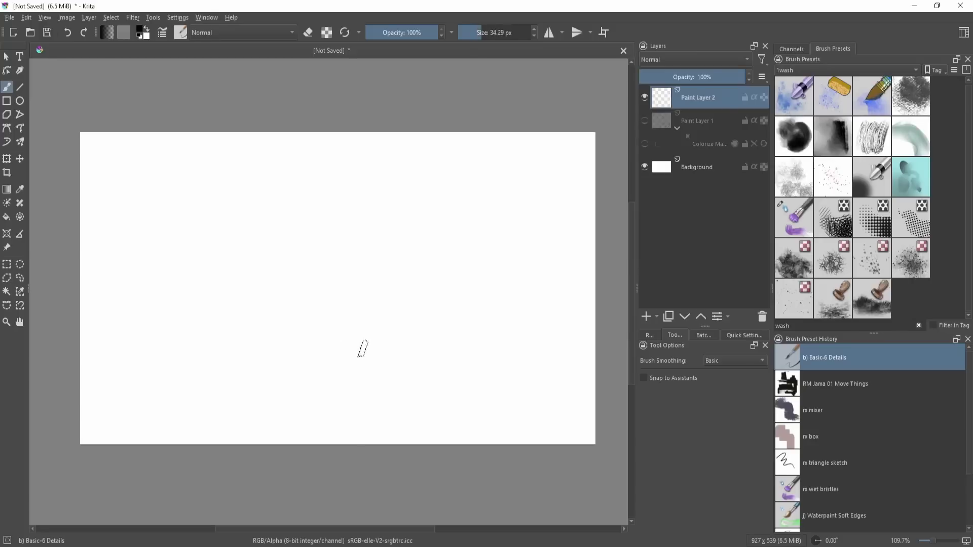
Step: Try freehand test strokes across the canvas with Basic brush smoothing and remove them
mouse_move(183, 382)
mouse_down()
mouse_move(421, 228)
mouse_move(201, 375)
mouse_move(431, 250)
mouse_up()
key(ctrl+z)
drag(346, 330, 325, 335)
scroll(347, 326, up, 2)
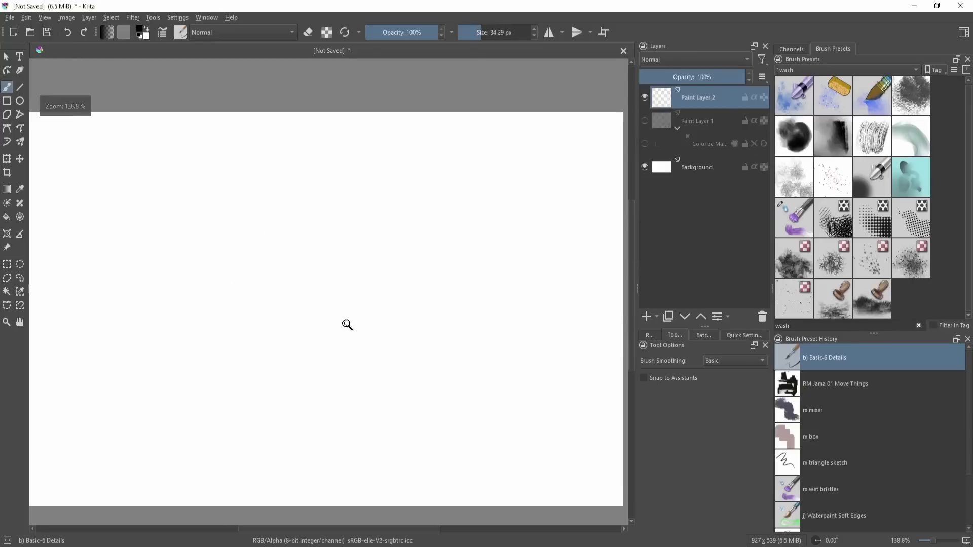
scroll(339, 341, down, 1)
drag(219, 437, 322, 377)
key(Delete)
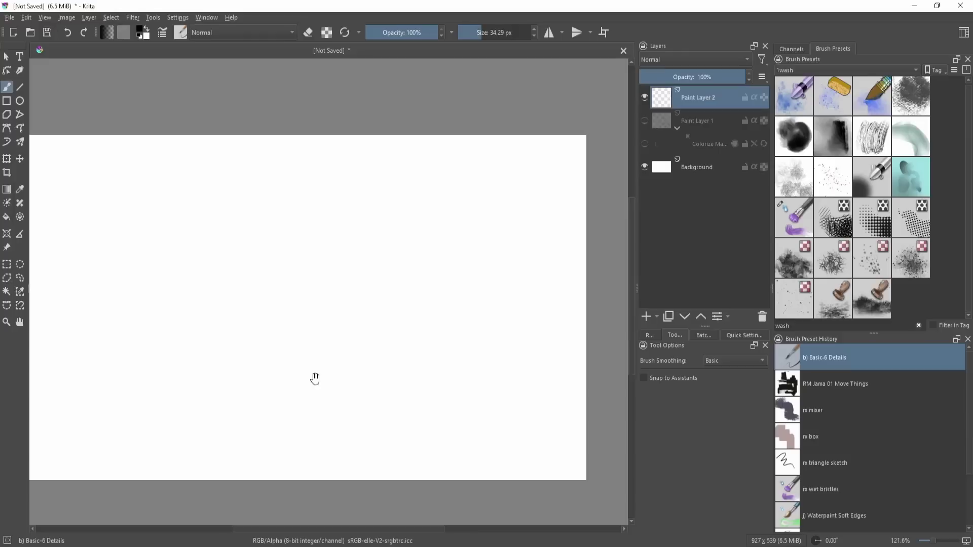
scroll(294, 335, down, 1)
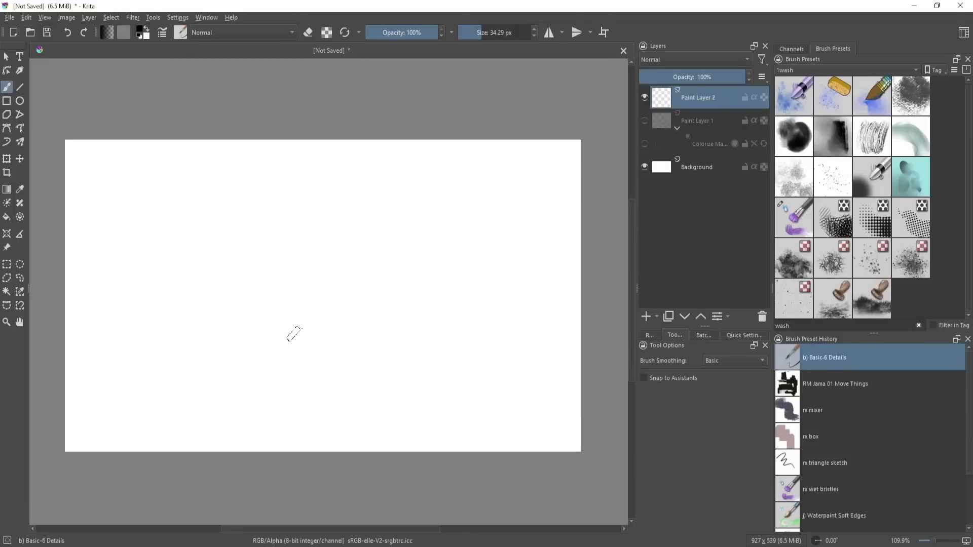
Step: Compare the brush smoothing modes and set the freehand brush's smoothing to Weighted
click(725, 362)
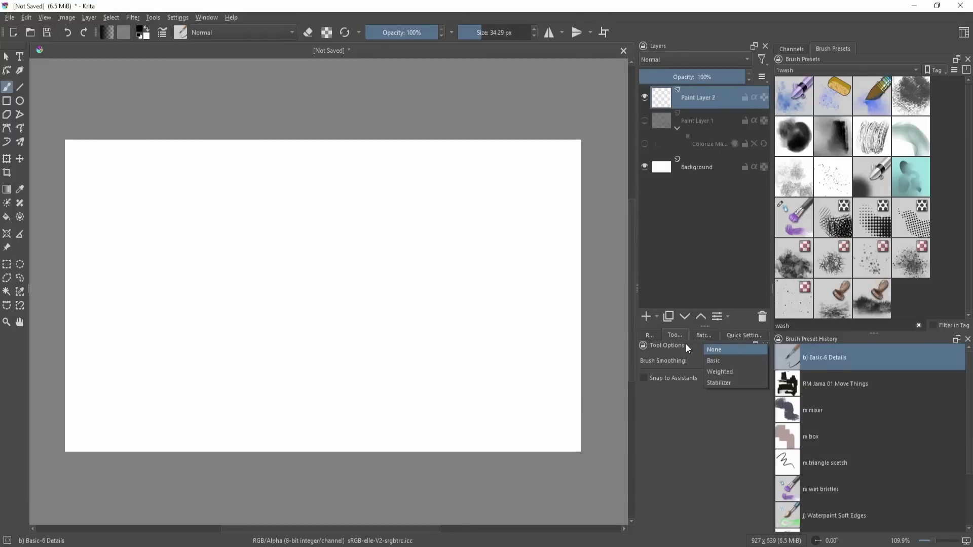
click(727, 372)
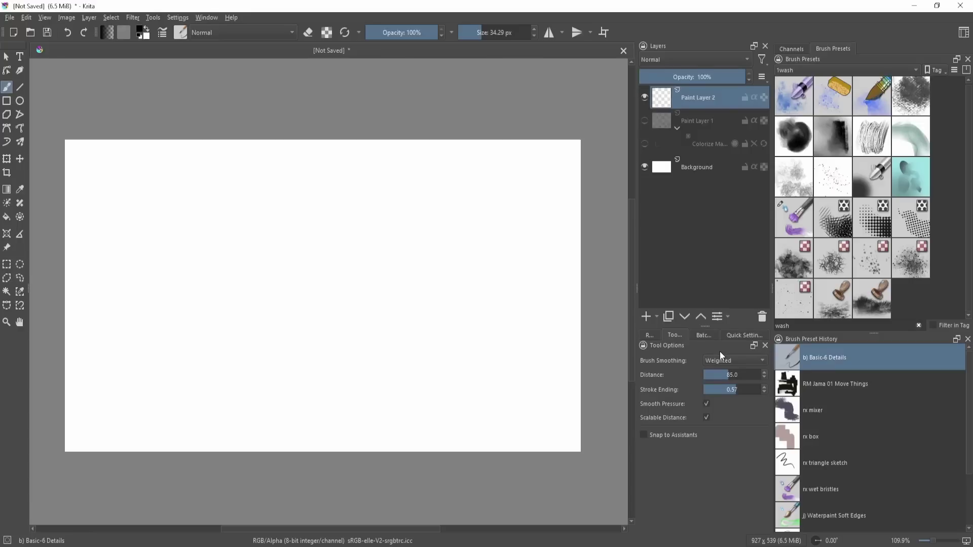
drag(428, 353, 436, 365)
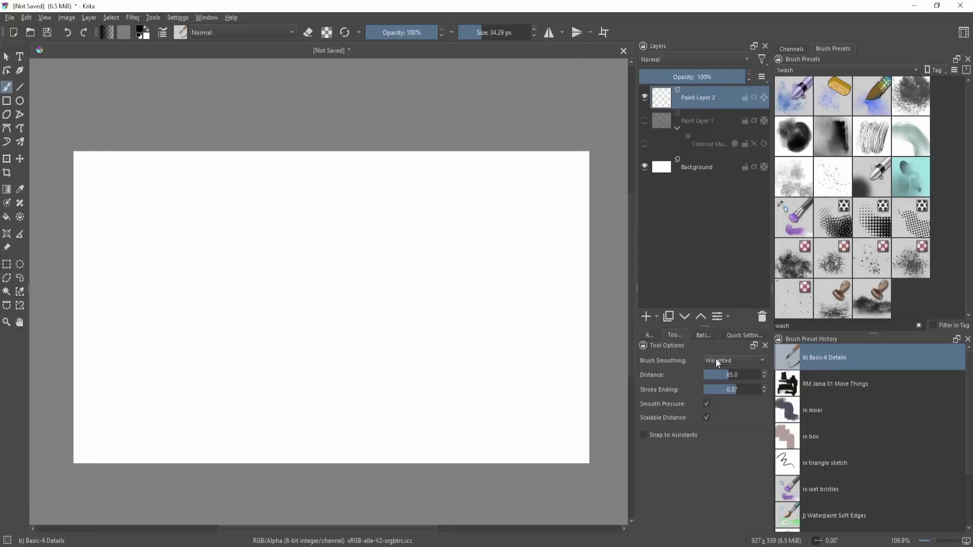
click(716, 360)
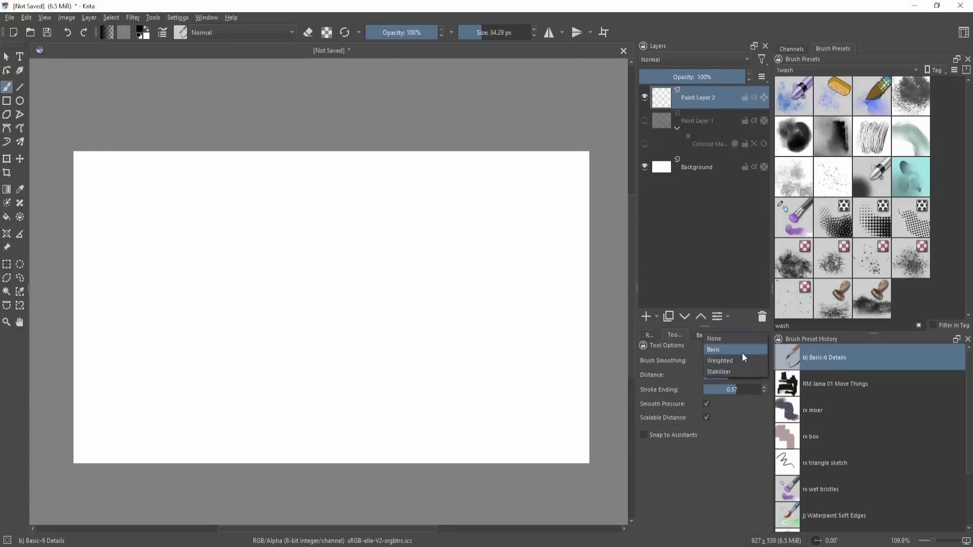
click(741, 353)
click(735, 359)
click(722, 370)
click(738, 361)
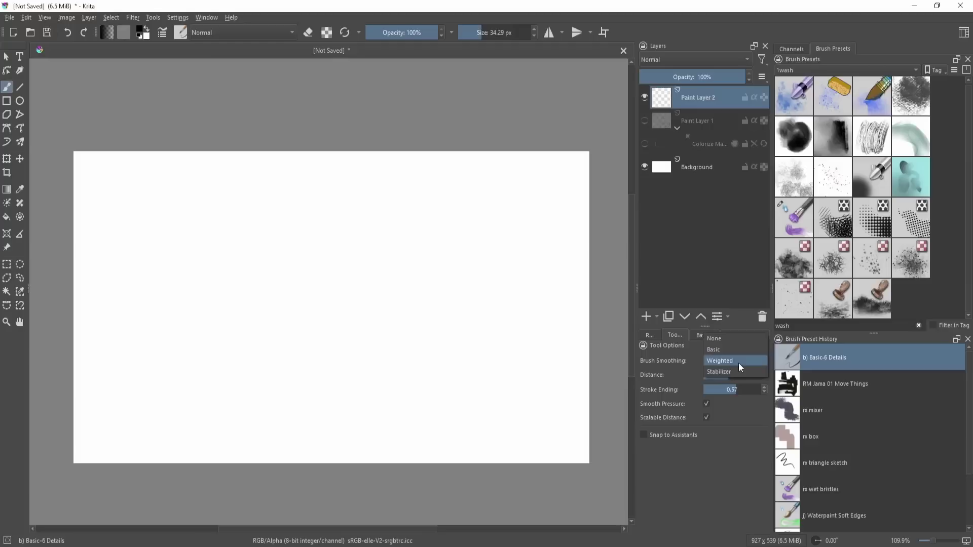
click(738, 363)
click(733, 357)
Step: Try curved strokes with Weighted smoothing, raising the smoothing distance to 473.9 between them, and undo each stroke
mouse_move(400, 294)
mouse_down()
mouse_move(490, 300)
mouse_move(330, 341)
mouse_up()
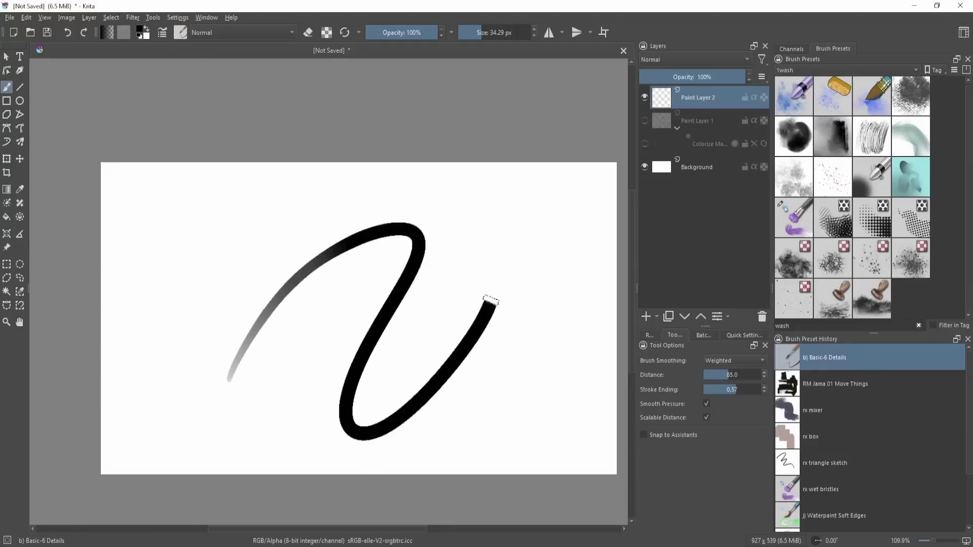
key(ctrl+z)
drag(727, 374, 748, 375)
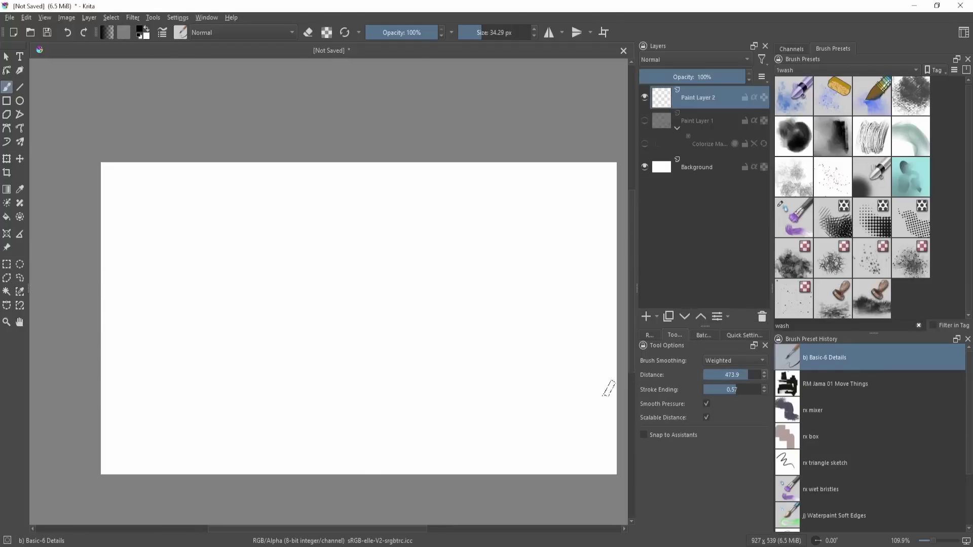
mouse_move(401, 421)
mouse_down()
mouse_move(440, 253)
mouse_move(466, 248)
mouse_move(276, 436)
mouse_up()
key(ctrl+z)
Step: Set the smoothing distance to 38.0 and the stroke ending to 0.77, checking them with a stroke that is undone
mouse_move(734, 376)
mouse_down()
mouse_move(722, 376)
mouse_move(747, 390)
mouse_up()
mouse_move(211, 402)
mouse_down()
mouse_move(386, 227)
mouse_move(347, 439)
mouse_move(420, 242)
mouse_move(297, 329)
mouse_move(357, 370)
mouse_move(521, 330)
mouse_move(375, 471)
mouse_up()
key(ctrl+z)
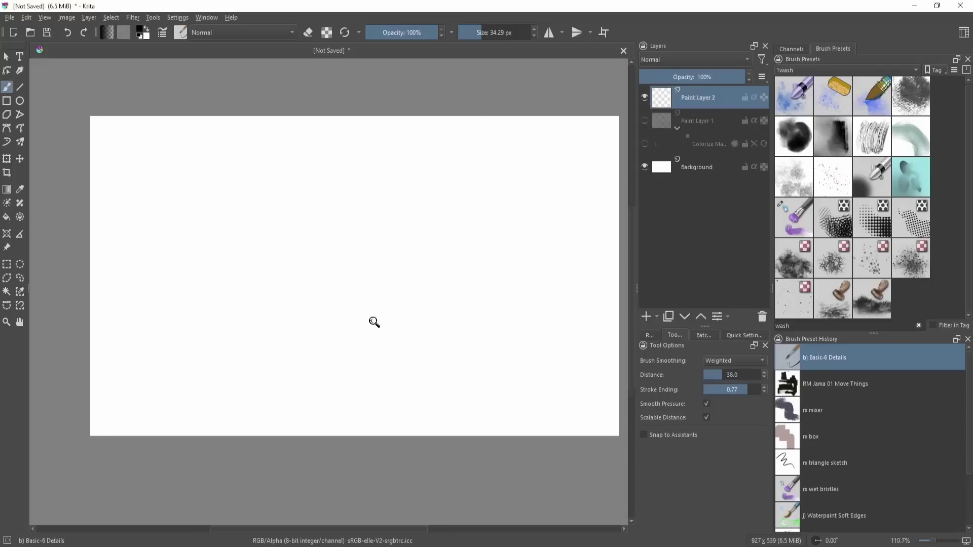
Step: Try long curved and looping strokes with the brush at about 42 px and undo them all
drag(374, 322, 374, 312)
drag(271, 341, 228, 344)
drag(172, 393, 514, 182)
key(ctrl+z)
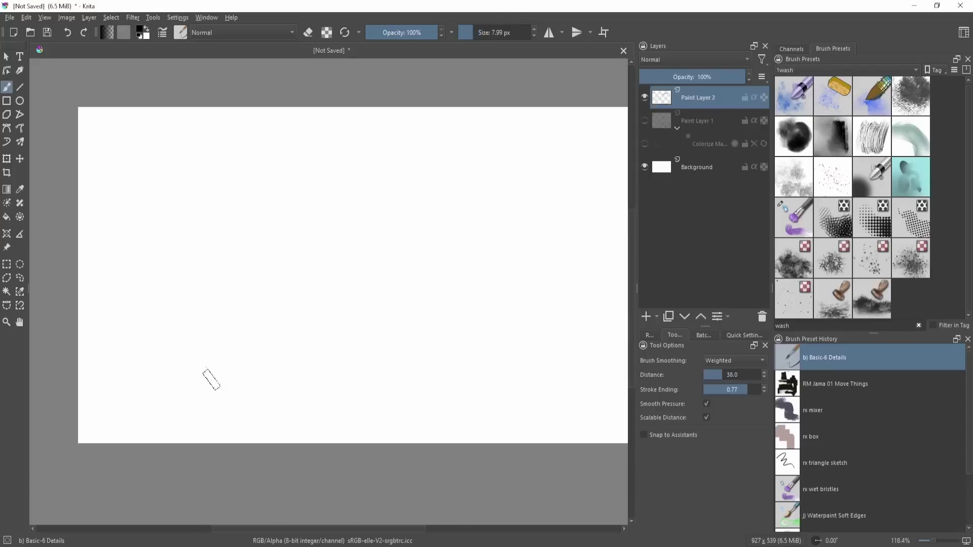
mouse_move(151, 396)
mouse_down()
mouse_move(357, 232)
mouse_move(186, 422)
mouse_up()
mouse_move(186, 430)
mouse_down()
mouse_move(214, 329)
mouse_move(224, 359)
mouse_move(322, 386)
mouse_up()
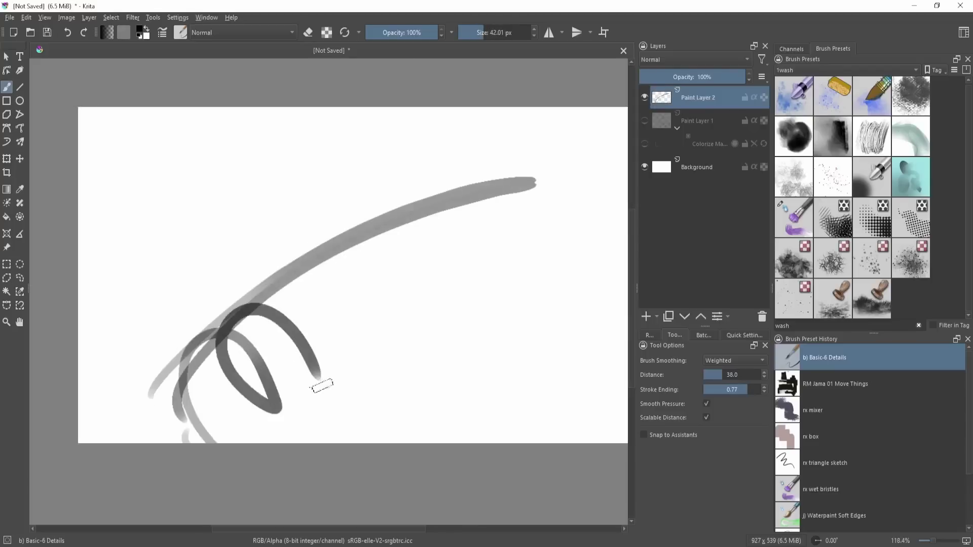
key(ctrl+z)
key(ctrl+z)
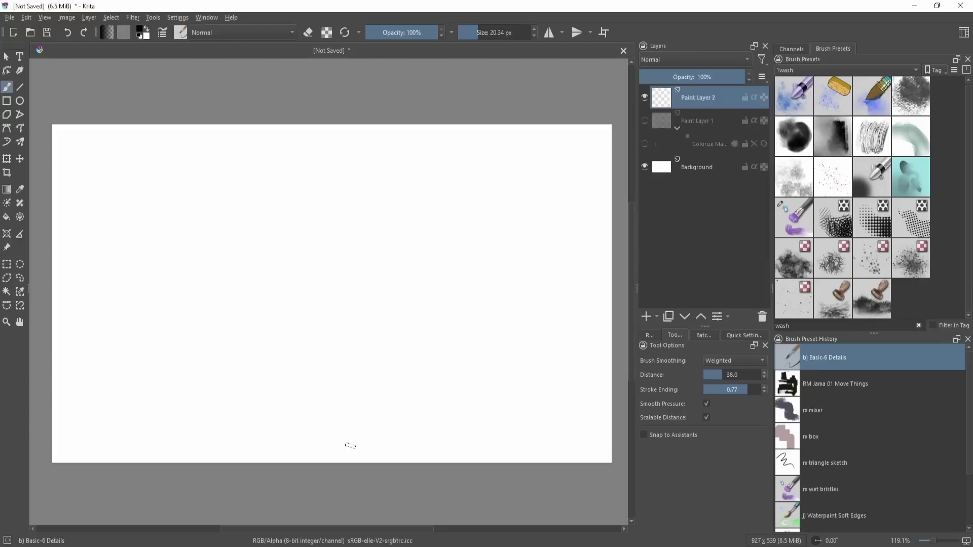
Step: Add a Spline drawing assistant that forms a curved guide near the middle of the canvas
click(6, 234)
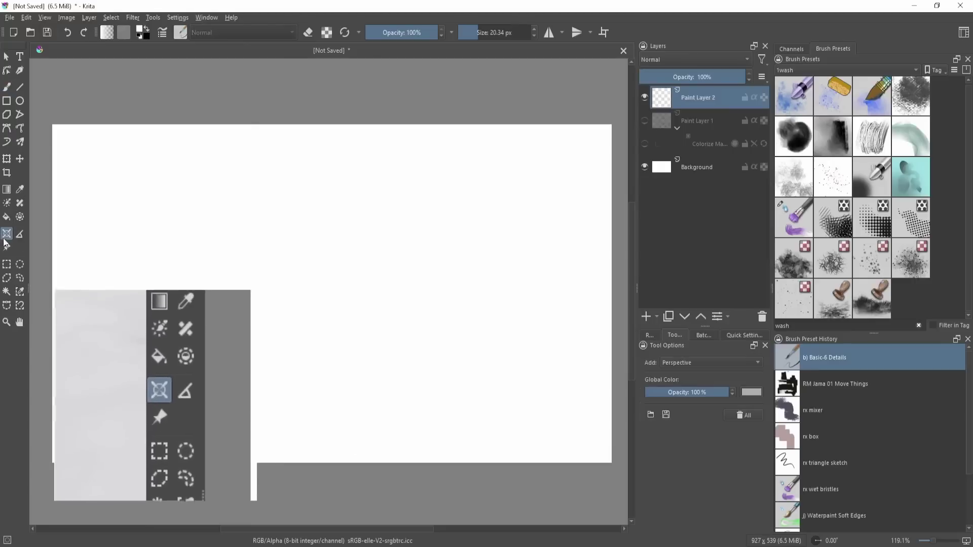
drag(516, 348, 517, 359)
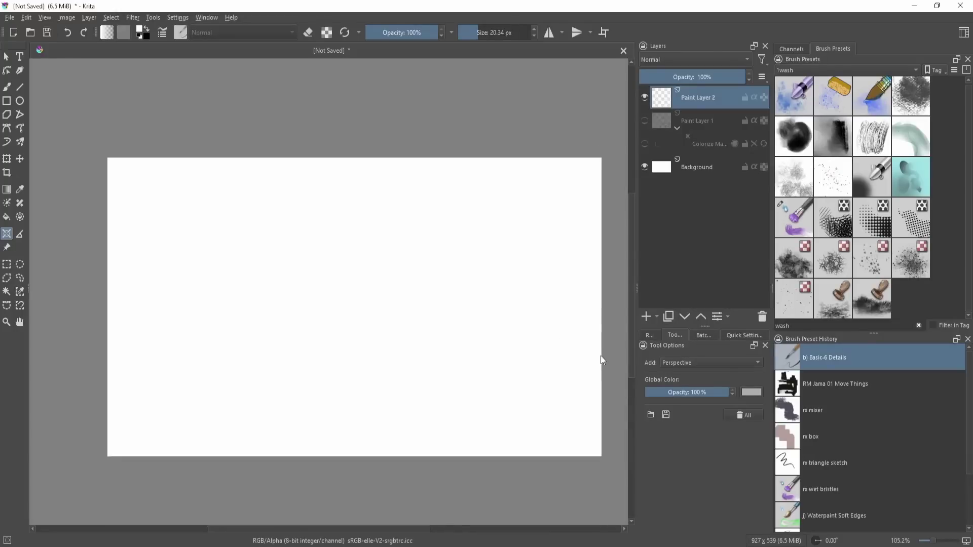
key(Caps_Lock)
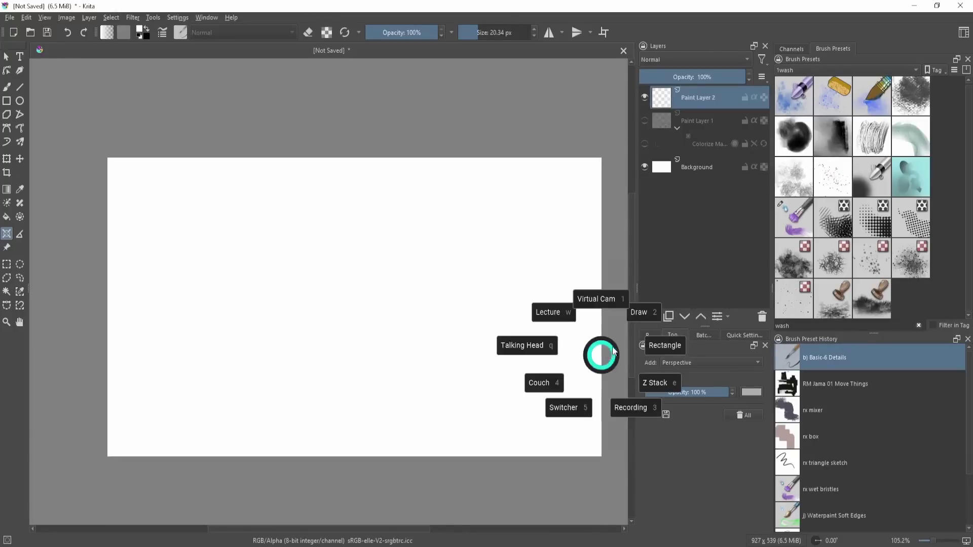
click(696, 361)
click(676, 396)
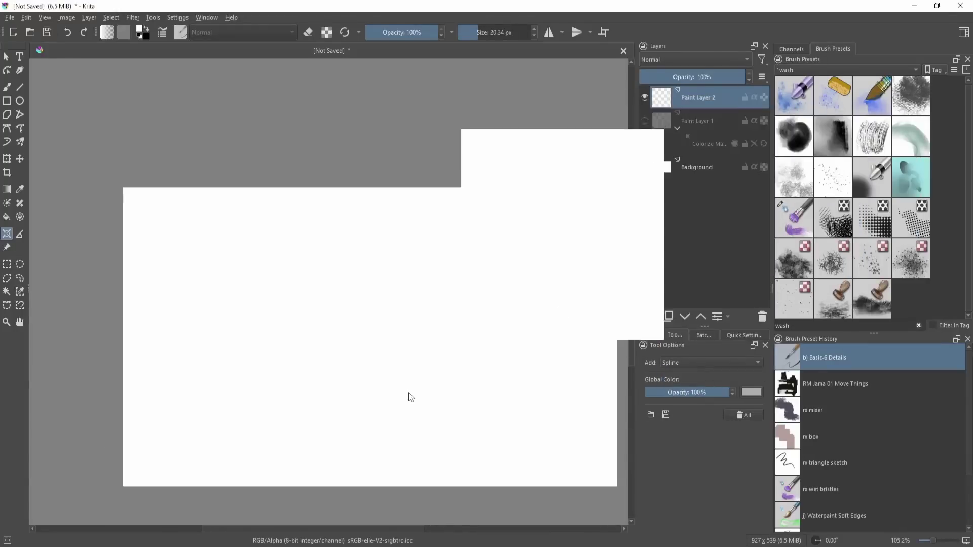
click(428, 242)
drag(436, 345, 377, 318)
click(372, 331)
click(438, 283)
Step: Return to the freehand brush and enable Snap to Assistants
key(b)
drag(377, 317, 375, 335)
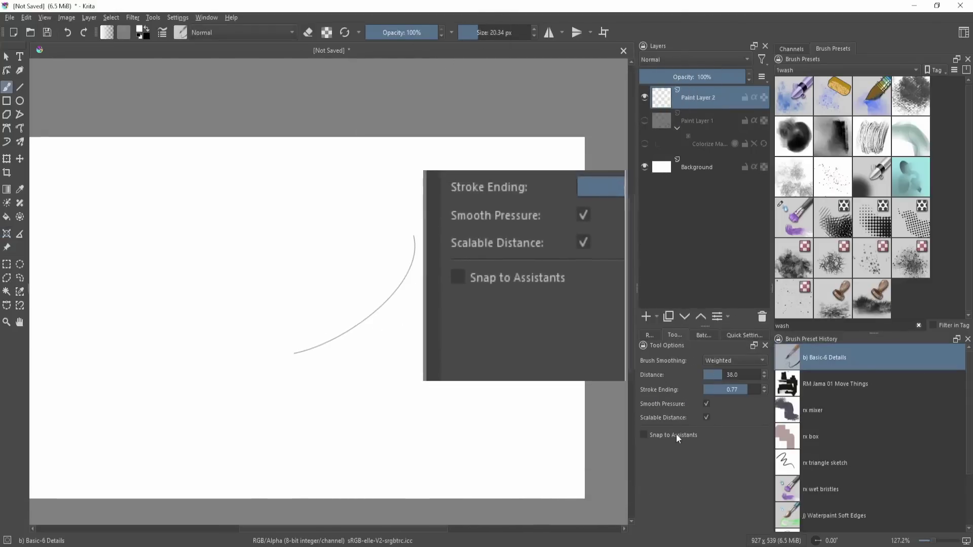
click(673, 436)
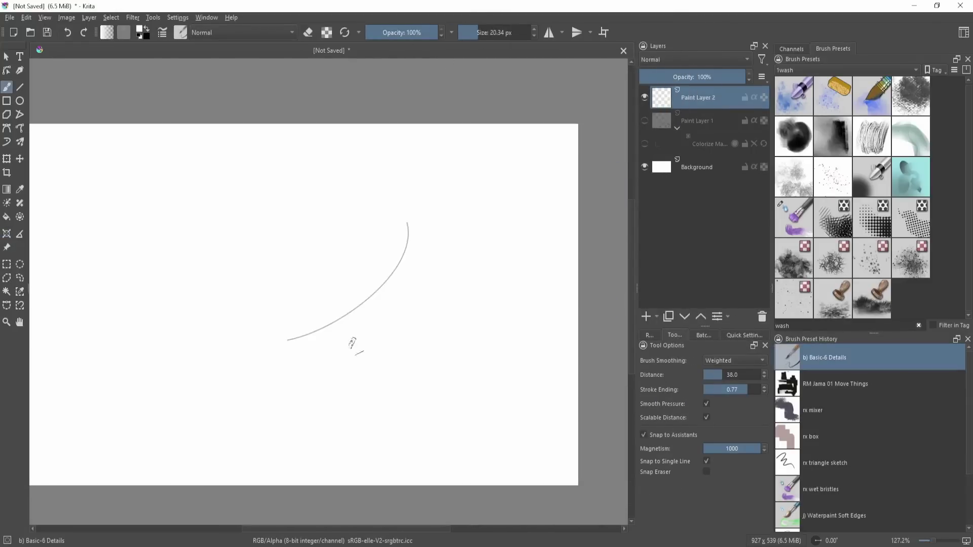
Step: Test strokes snapped to the spline guide at several brush sizes, keeping one with alternating thick and thin sections
key(shift+i)
mouse_move(351, 332)
mouse_down()
mouse_move(351, 309)
mouse_move(324, 329)
mouse_move(312, 384)
mouse_move(282, 372)
mouse_move(420, 266)
mouse_move(363, 325)
mouse_move(425, 239)
mouse_up()
scroll(313, 384, up, 1)
key(ctrl+z)
shift+drag(372, 308, 363, 307)
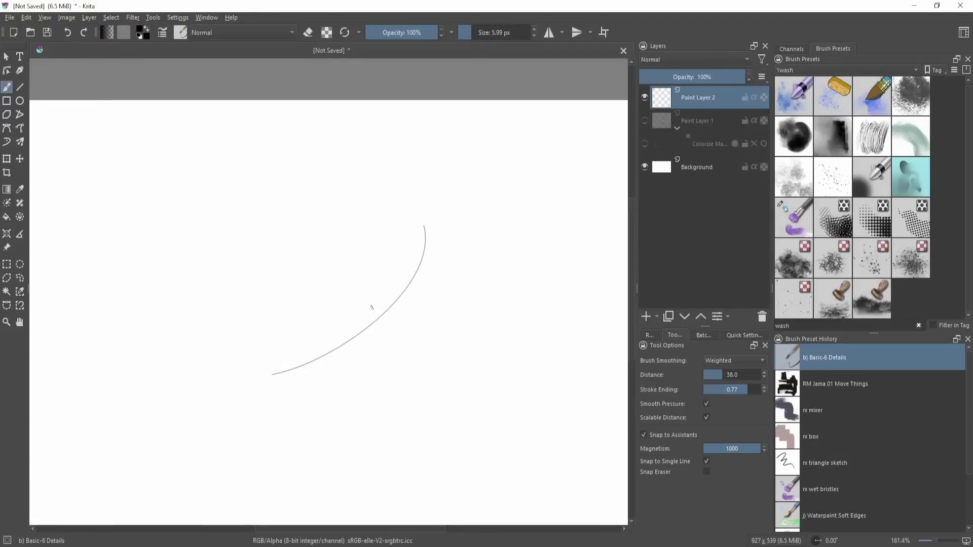
mouse_move(272, 375)
mouse_down()
mouse_move(314, 360)
mouse_move(302, 382)
mouse_move(289, 371)
mouse_move(378, 319)
mouse_move(415, 274)
mouse_move(424, 232)
mouse_up()
key(ctrl+z)
ctrl+drag(425, 253, 500, 212)
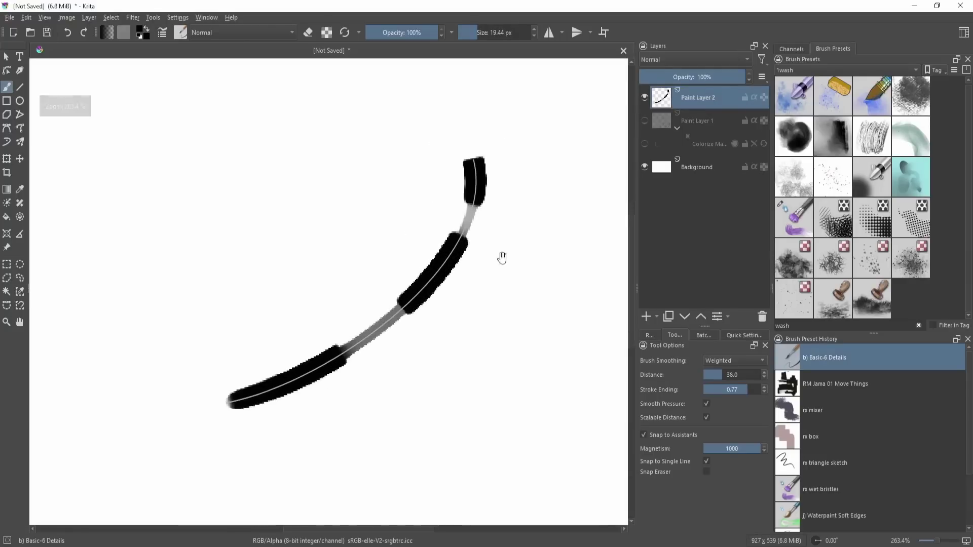
Step: Clear the stroke painted along the spline guide from Paint Layer 2
mouse_move(502, 258)
mouse_down()
mouse_move(486, 229)
mouse_move(471, 241)
mouse_up()
ctrl+drag(472, 238, 477, 250)
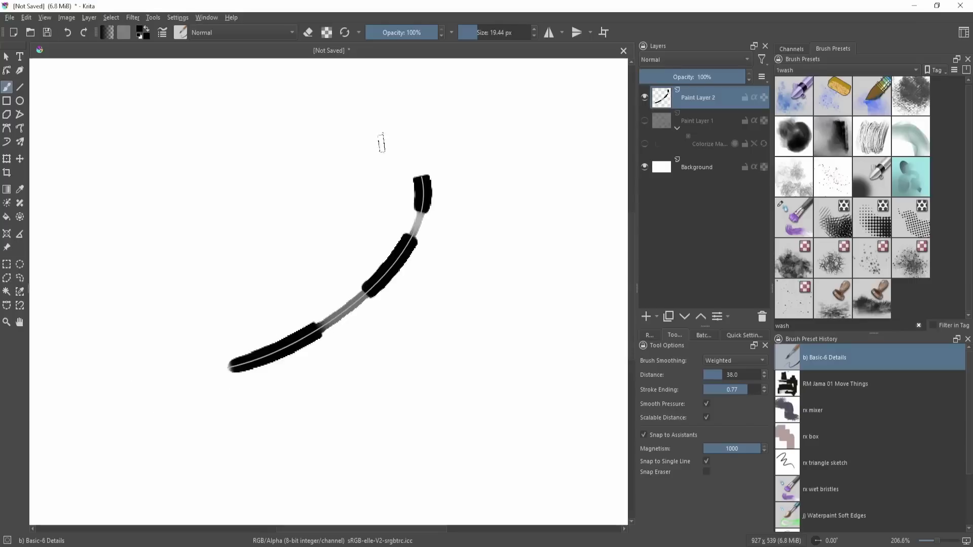
scroll(352, 339, down, 4)
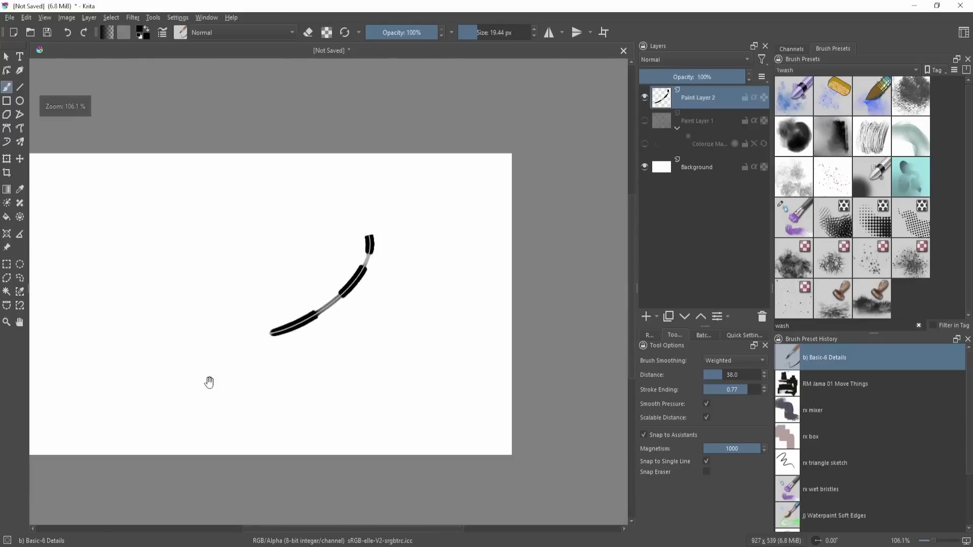
scroll(295, 341, up, 3)
ctrl+drag(295, 341, 357, 329)
mouse_move(390, 313)
mouse_down()
mouse_move(397, 278)
mouse_move(392, 306)
mouse_move(410, 271)
mouse_move(435, 299)
mouse_move(457, 298)
mouse_up()
key(Delete)
Step: Add three adjoining Perspective assistant grids that form a floor, a wall and a ceiling across the canvas
key(a)
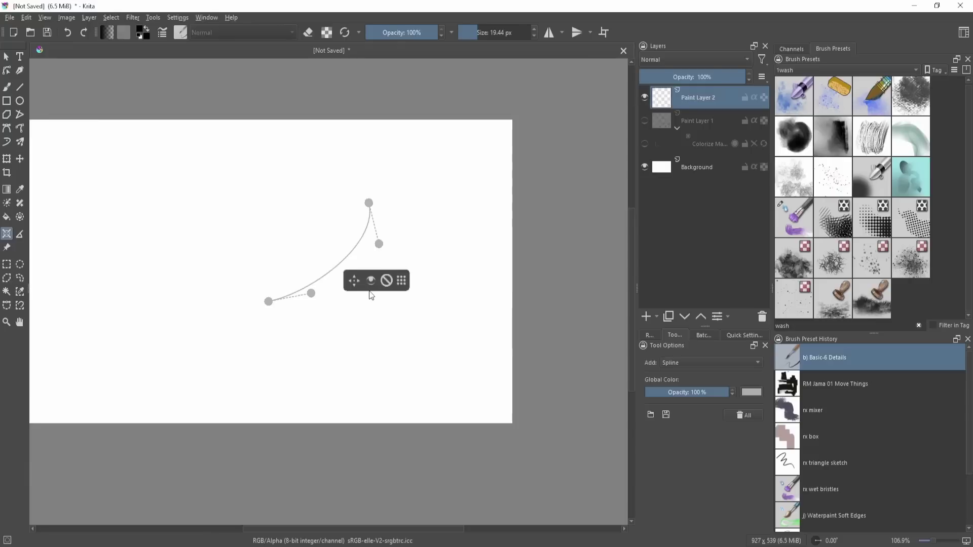
click(715, 364)
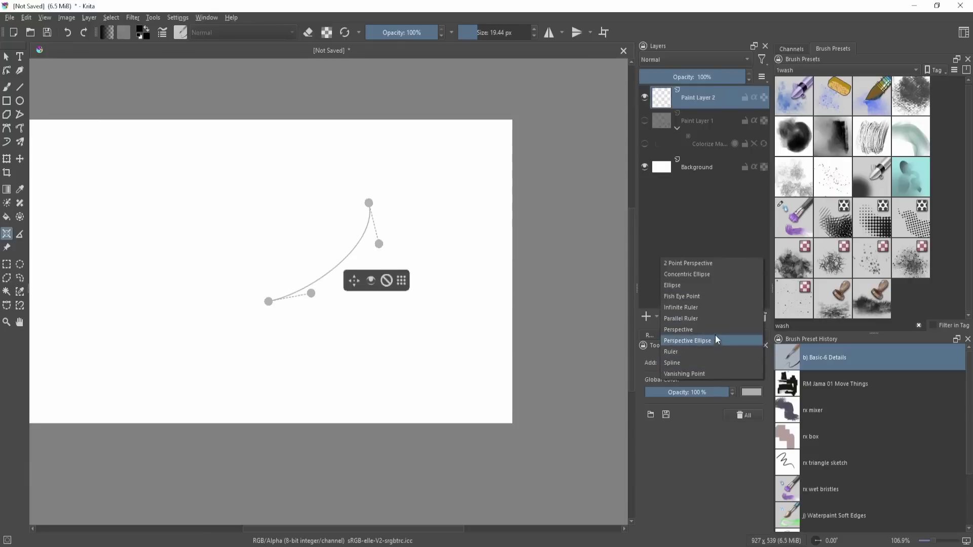
click(298, 395)
drag(304, 356, 401, 346)
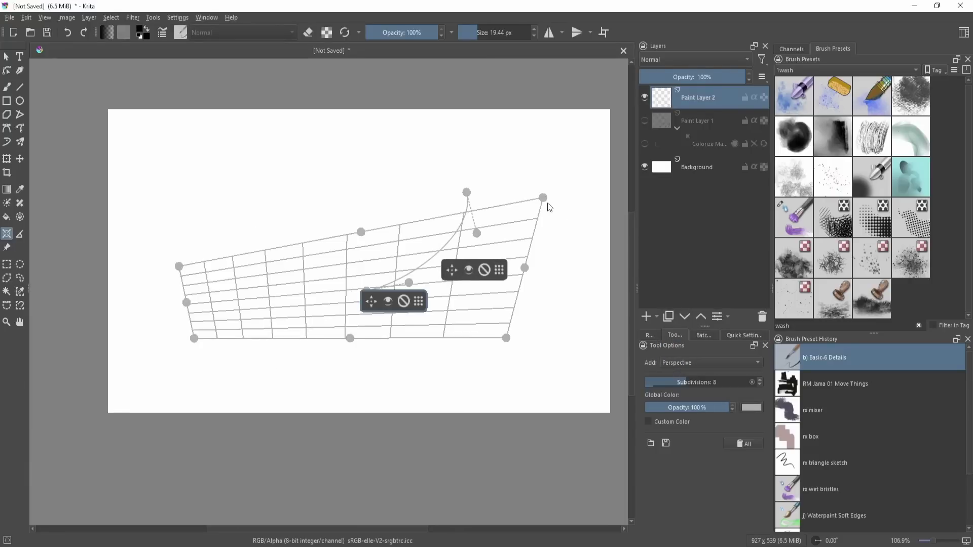
drag(542, 197, 567, 247)
click(197, 342)
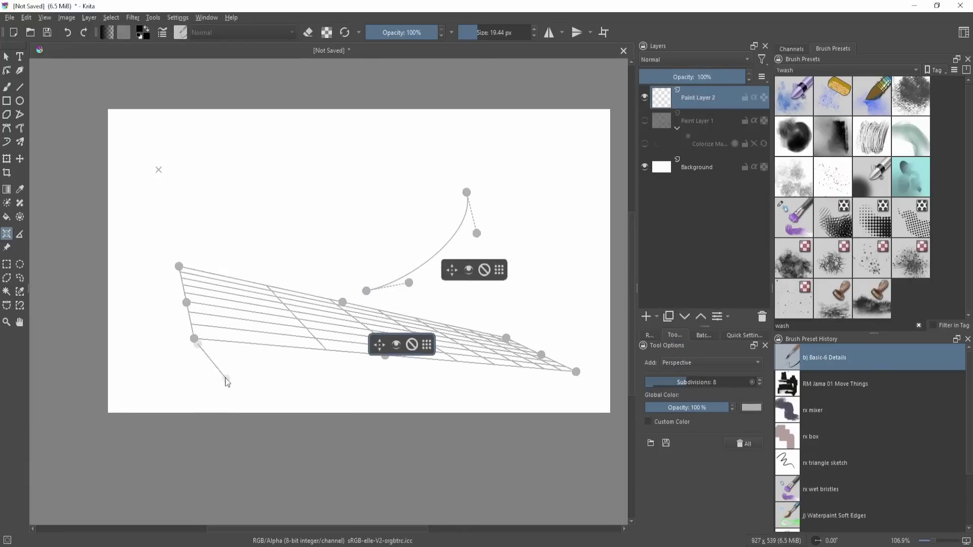
key(Escape)
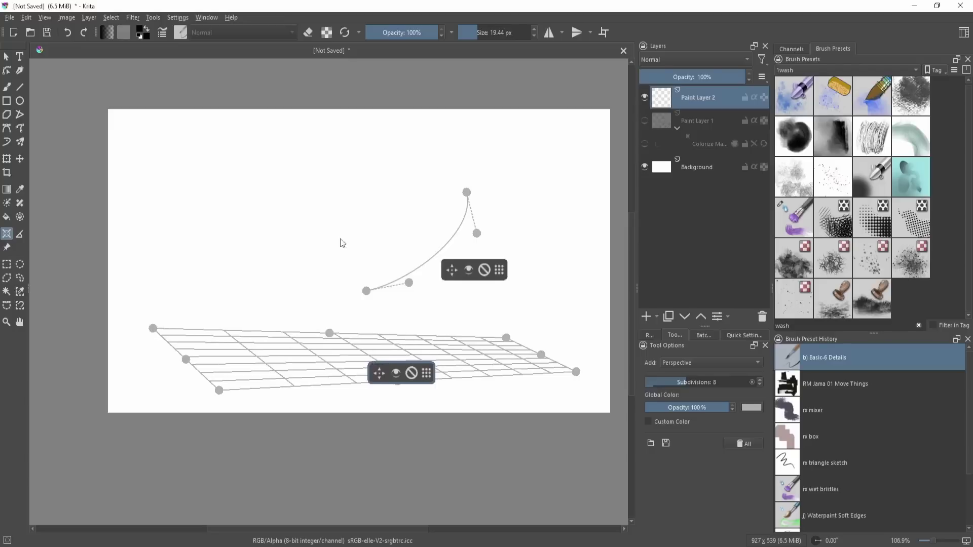
drag(329, 332, 347, 184)
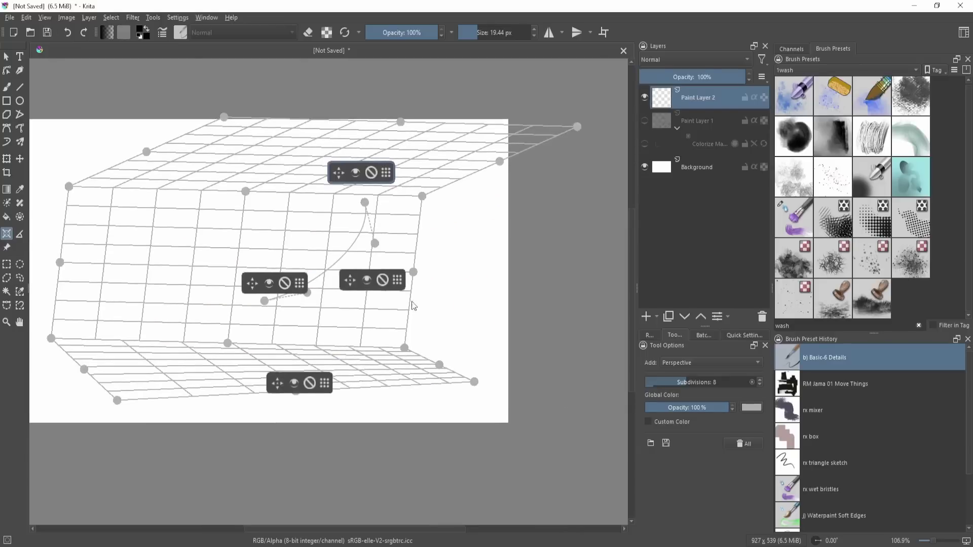
Step: Remove the perspective grids and the spline guide from the canvas
click(285, 286)
click(309, 383)
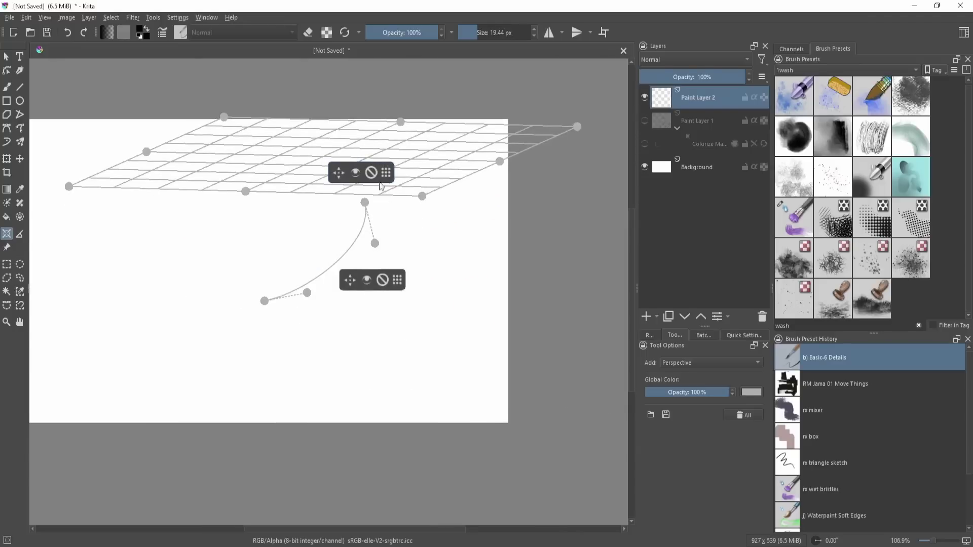
click(372, 175)
Step: Add a 2 Point Perspective assistant with vanishing points near the canvas's left and right edges on a roughly level horizon
click(702, 362)
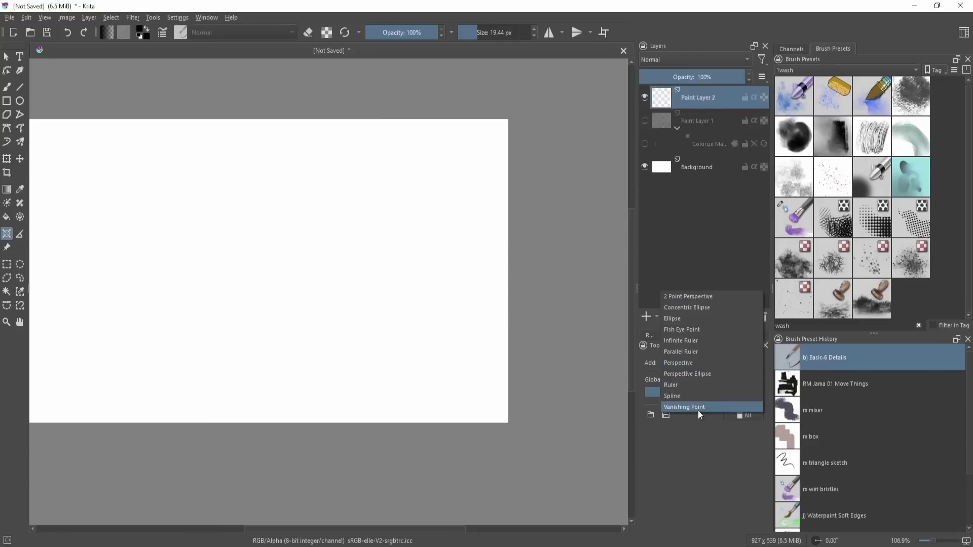
click(706, 297)
drag(407, 382, 506, 376)
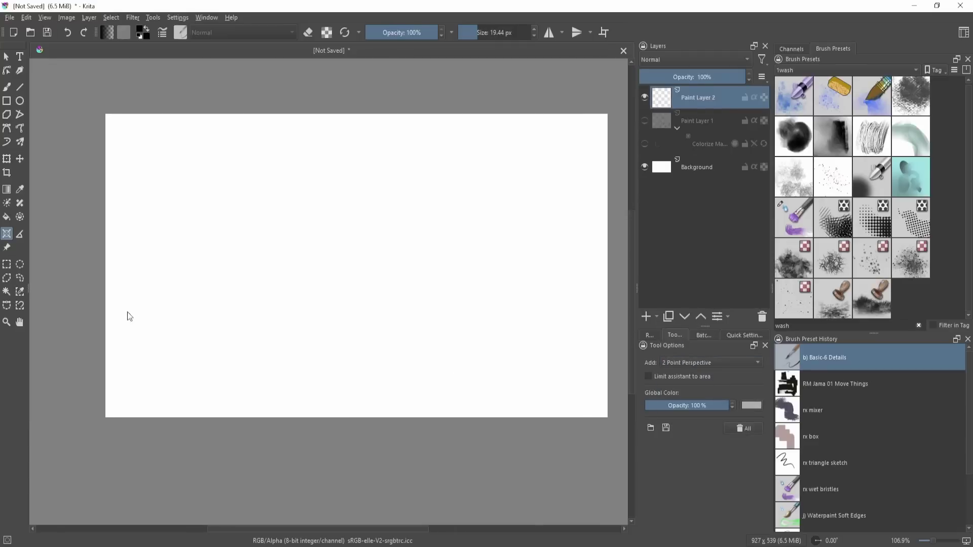
click(126, 312)
click(584, 315)
click(459, 406)
Step: Paint a thick receding line at the canvas's lower right and several verticals snapped to the perspective, with a brush of about 9 px
key(b)
mouse_move(459, 407)
mouse_down()
mouse_move(427, 411)
mouse_move(526, 342)
mouse_up()
drag(415, 301, 409, 302)
drag(409, 198, 407, 424)
drag(436, 242, 434, 423)
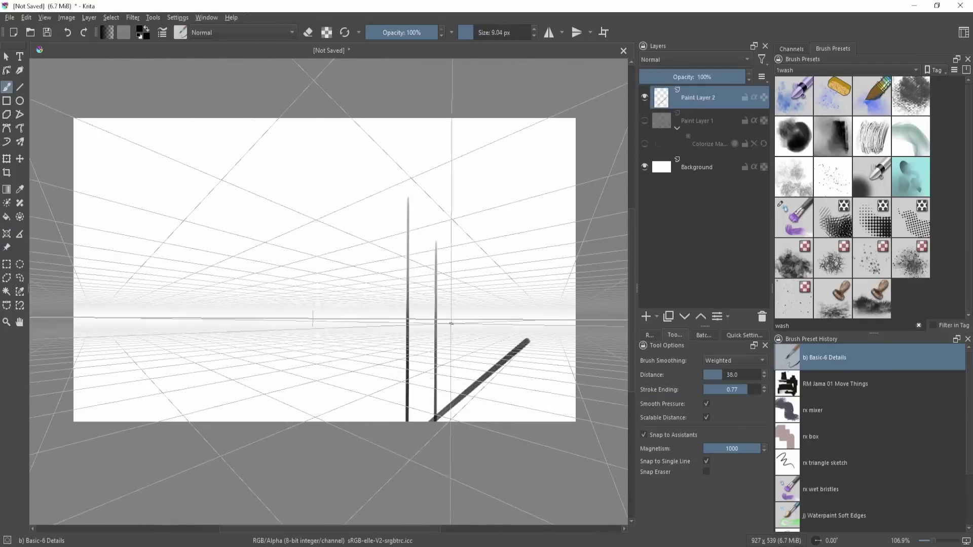
drag(465, 246, 465, 410)
drag(246, 259, 246, 420)
drag(204, 242, 203, 420)
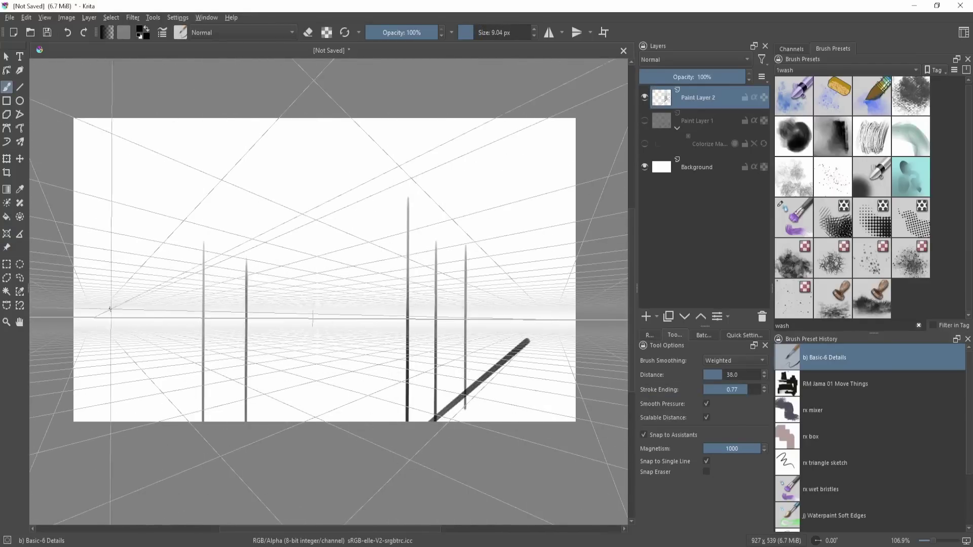
Step: Paint receding lines, short verticals and strokes along the horizon on the canvas's left half, snapped to the two-point perspective
drag(365, 183, 110, 309)
drag(134, 375, 134, 236)
drag(112, 317, 112, 385)
drag(124, 332, 307, 421)
drag(154, 360, 153, 421)
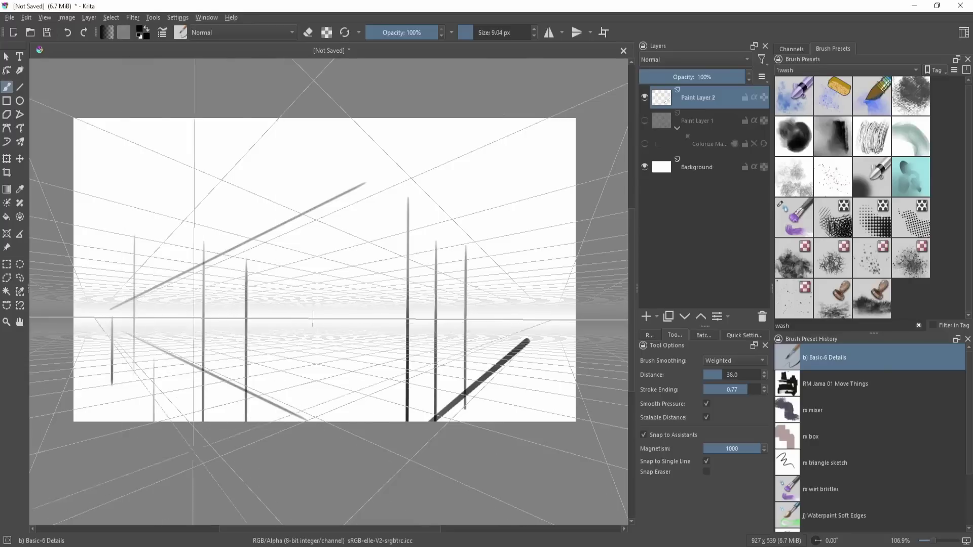
drag(134, 377, 192, 464)
drag(158, 362, 158, 422)
drag(152, 344, 316, 422)
drag(185, 321, 336, 329)
drag(202, 318, 315, 319)
Step: Paint more perspective-snapped strokes with the canvas rotated and reset the rotation
drag(386, 245, 352, 219)
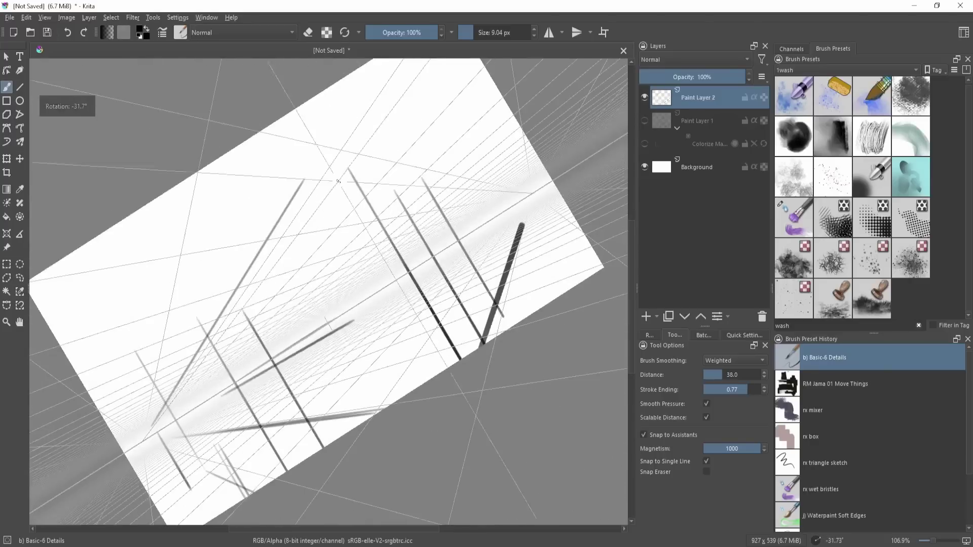
mouse_move(180, 336)
mouse_down()
mouse_move(239, 166)
mouse_move(157, 305)
mouse_up()
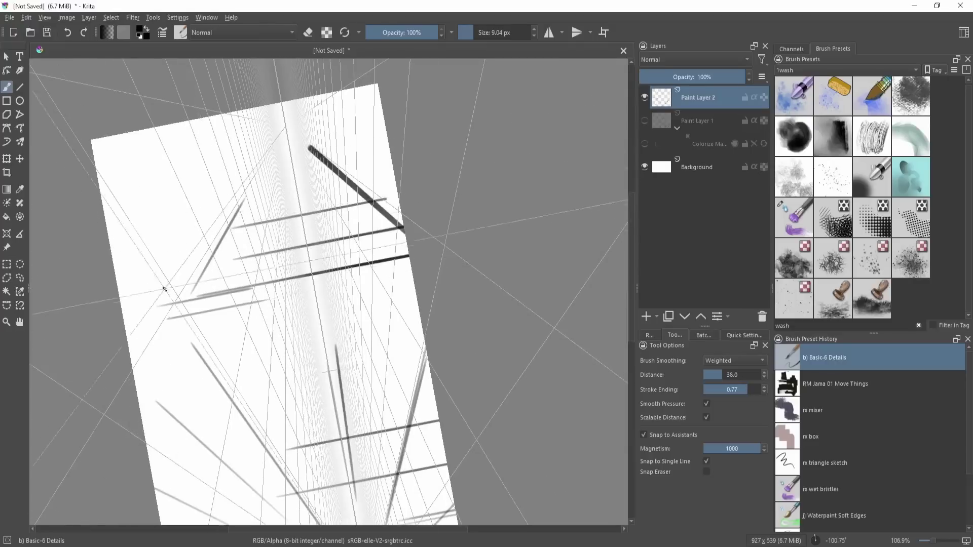
mouse_move(280, 158)
mouse_down()
mouse_move(269, 222)
mouse_move(290, 257)
mouse_up()
key(5)
drag(425, 236, 370, 331)
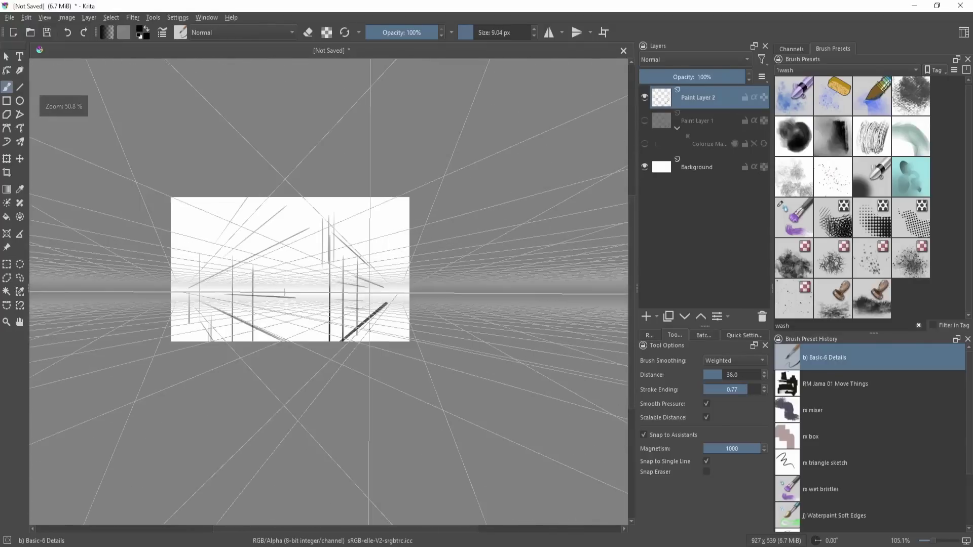
Step: Hide Paint Layer 2 and clear the perspective guides from view, and add a new paint layer above Background
drag(424, 297, 392, 293)
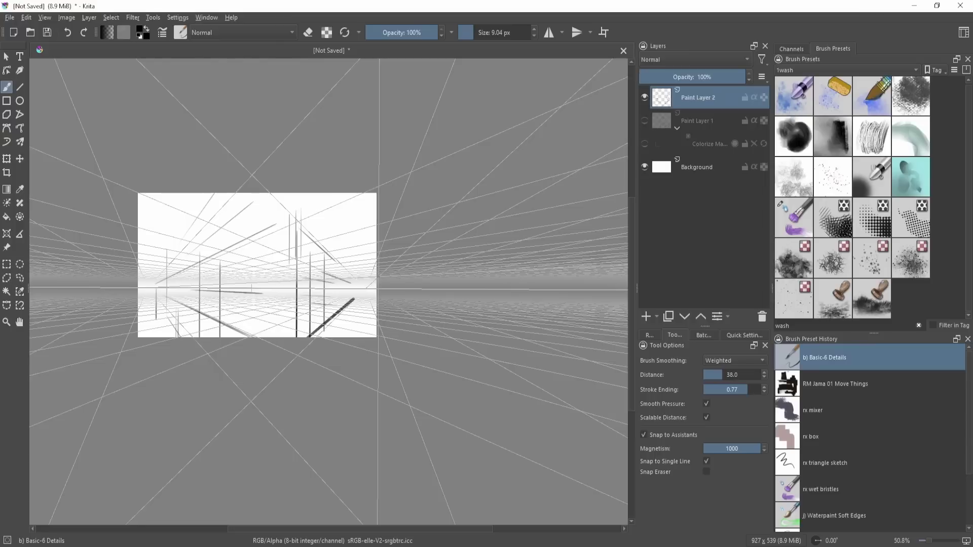
drag(378, 278, 397, 263)
drag(408, 419, 402, 330)
drag(402, 330, 504, 369)
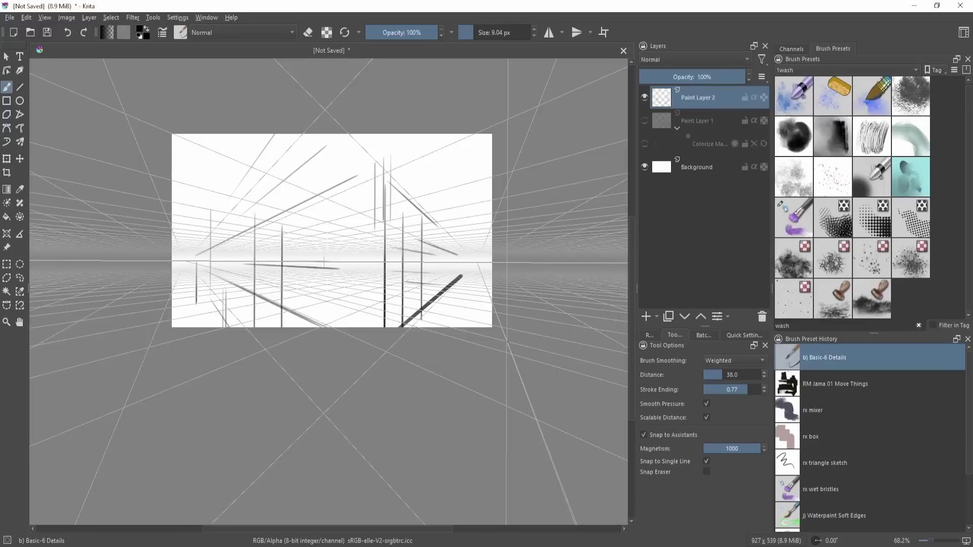
drag(384, 378, 373, 420)
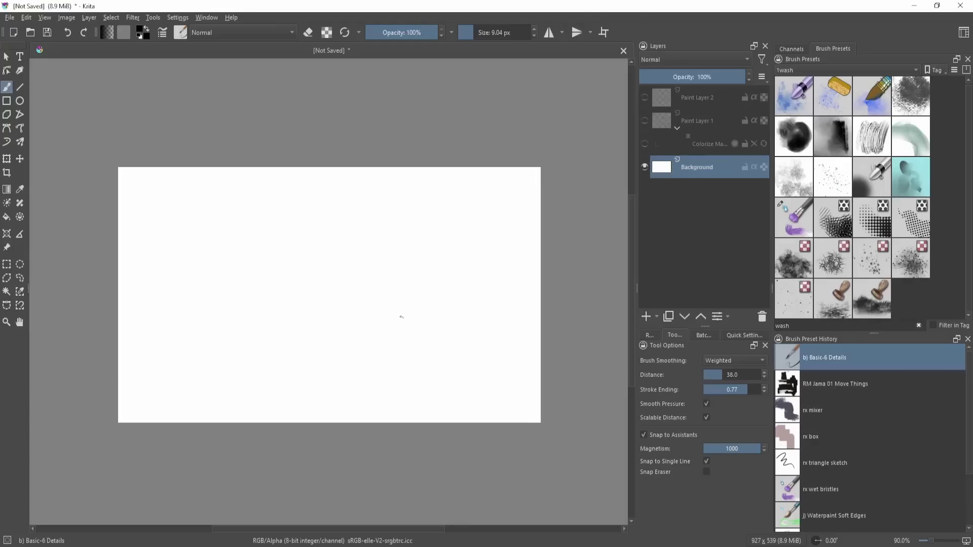
key(Insert)
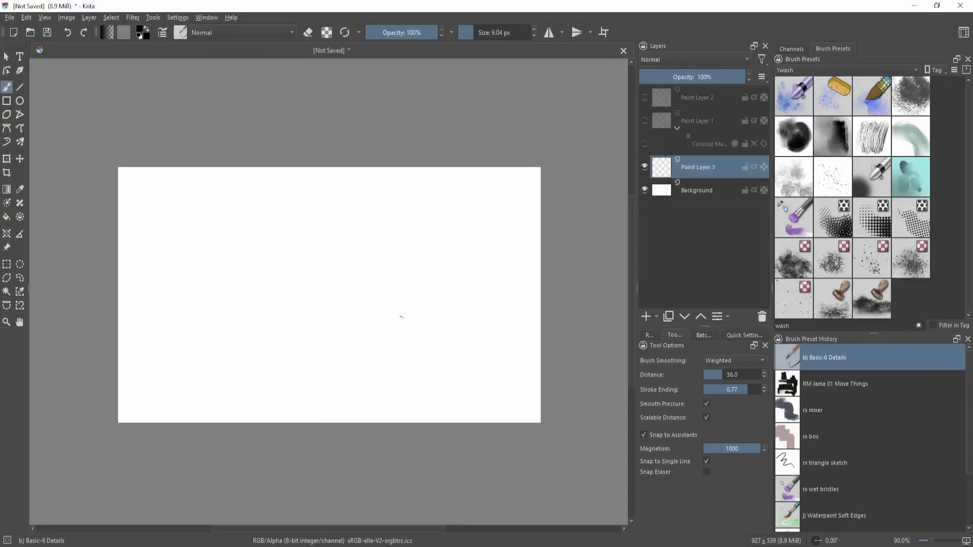
Step: Show the Ink brush presets and try a stroke with Sketching-1 Chrome Thin, undoing it
scroll(313, 247, down, 1)
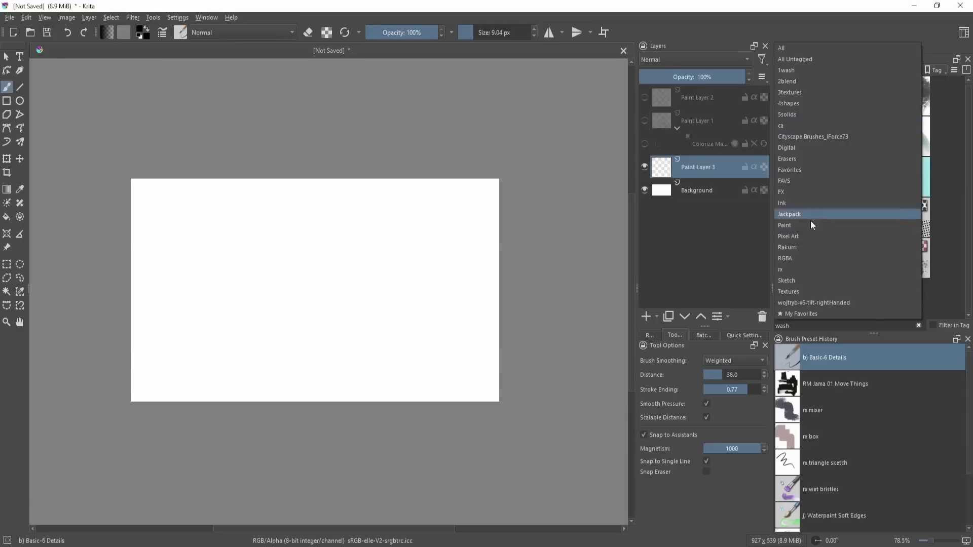
click(812, 203)
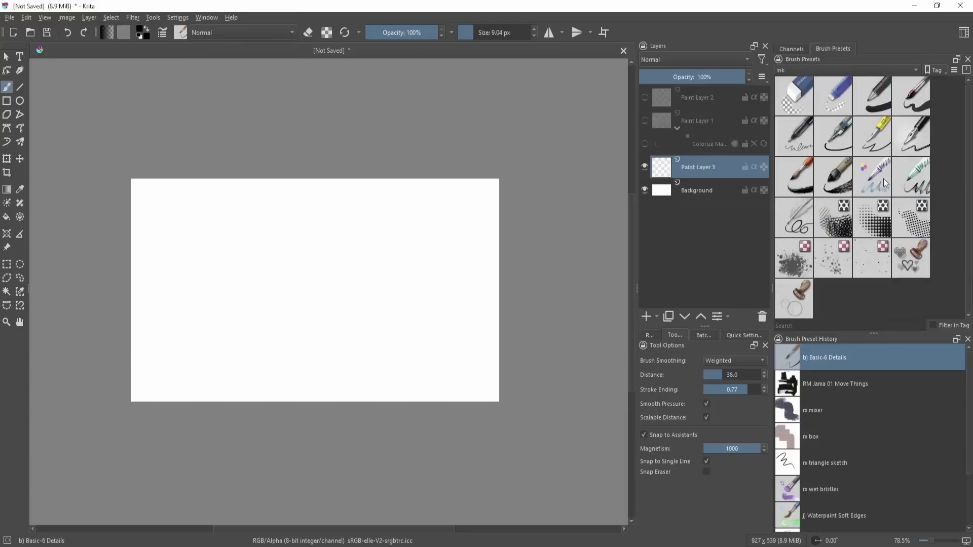
click(883, 178)
mouse_move(256, 327)
mouse_down()
mouse_move(343, 364)
mouse_move(415, 355)
mouse_up()
key(ctrl+z)
Step: Try the Ink-3 Gpen, Basic-1 and Basic-5 Size presets with freehand strokes on the blank canvas, undoing the marks
click(872, 145)
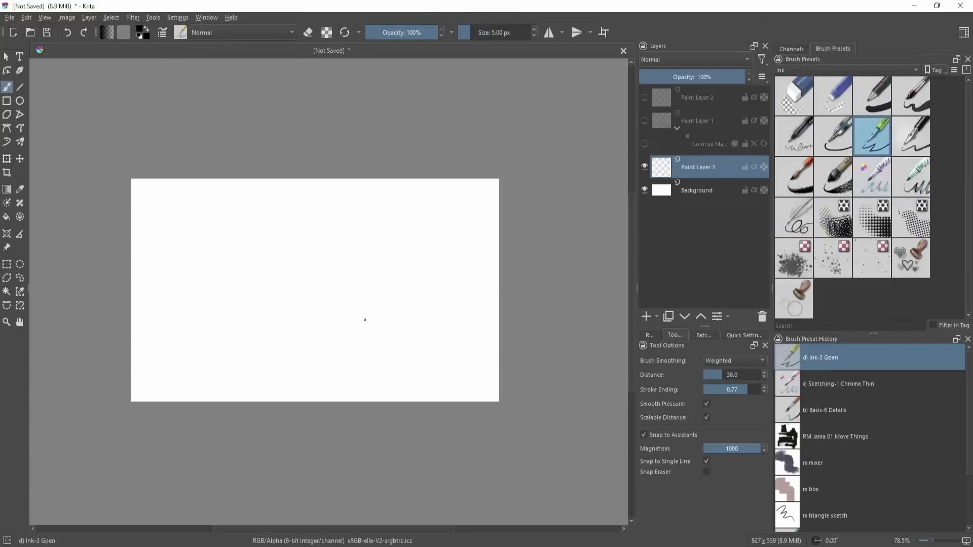
click(872, 101)
mouse_move(319, 365)
mouse_down()
mouse_move(401, 356)
mouse_move(341, 355)
mouse_move(408, 216)
mouse_move(334, 186)
mouse_move(316, 343)
mouse_move(394, 316)
mouse_up()
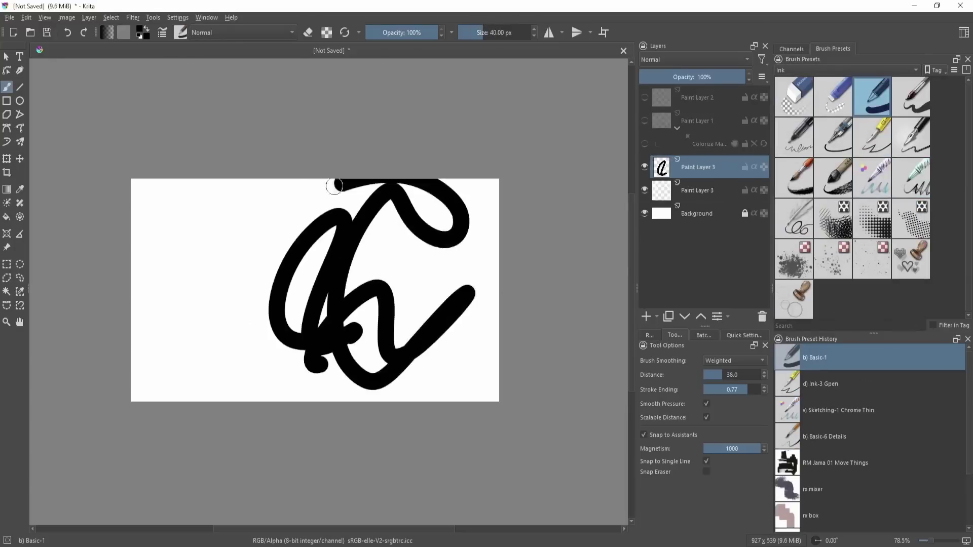
key(ctrl+z)
click(911, 97)
key(ctrl+z)
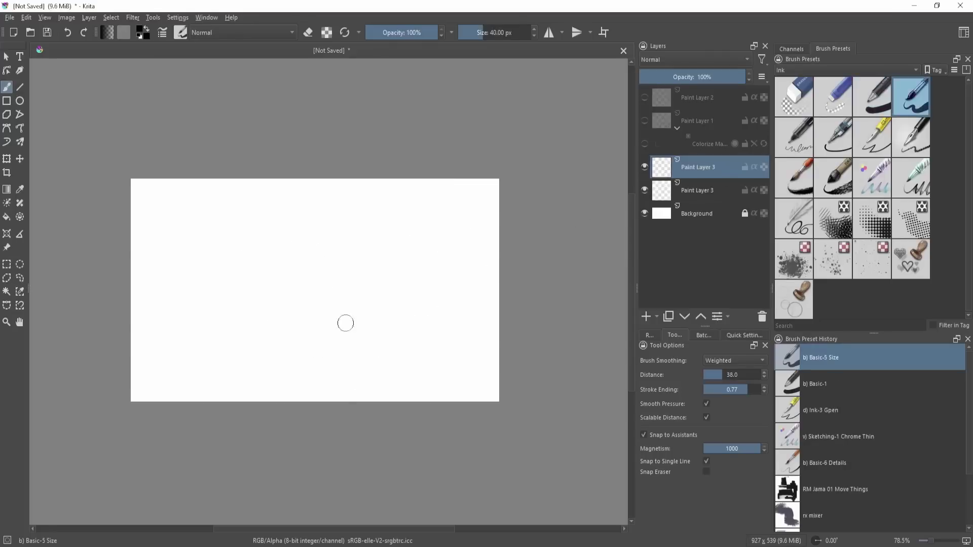
mouse_move(289, 328)
mouse_down()
mouse_move(342, 325)
mouse_move(226, 365)
mouse_move(400, 348)
mouse_move(467, 330)
mouse_up()
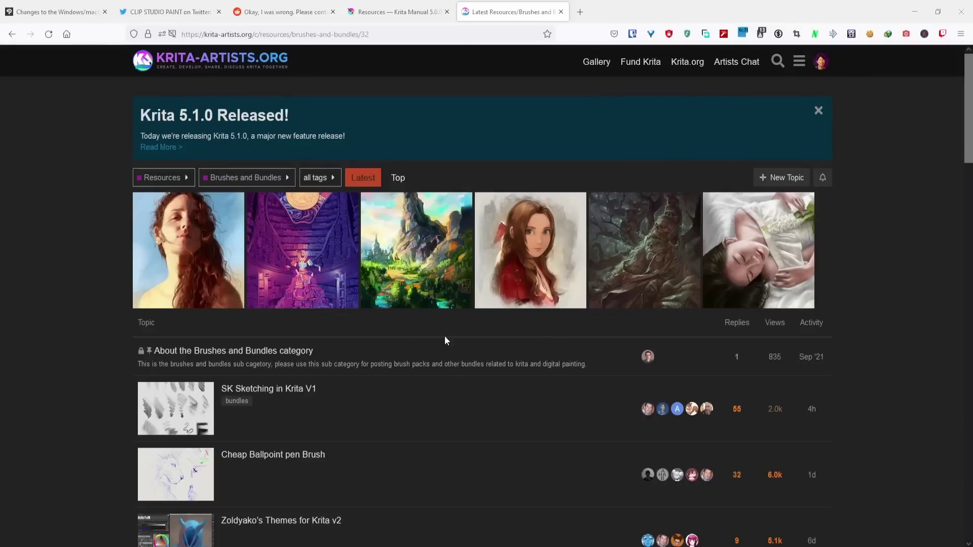
Step: Switch to the browser and look through the Krita Artists topics in the Brushes and Bundles category
scroll(446, 336, down, 2)
scroll(253, 293, down, 3)
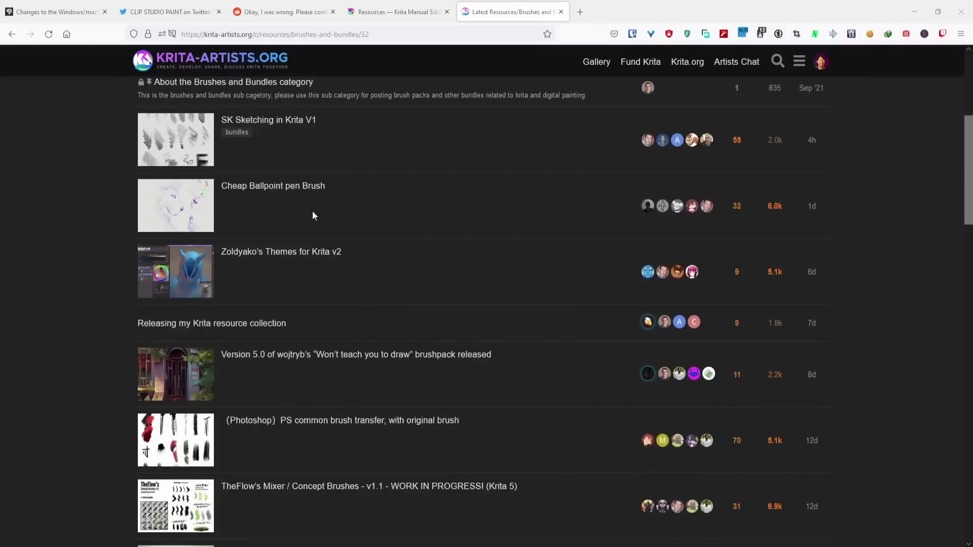
scroll(228, 187, up, 2)
scroll(190, 170, down, 3)
scroll(190, 170, up, 1)
scroll(152, 228, down, 4)
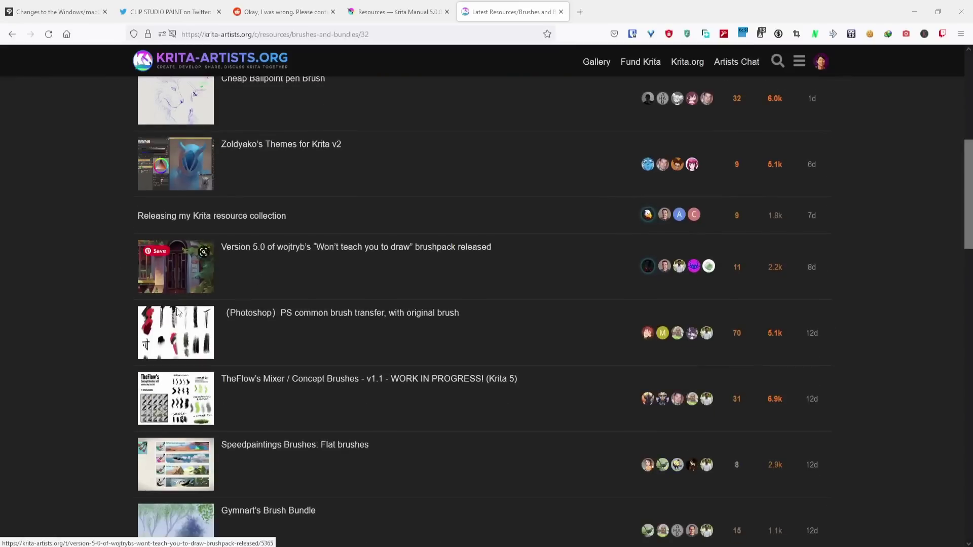
scroll(169, 233, down, 2)
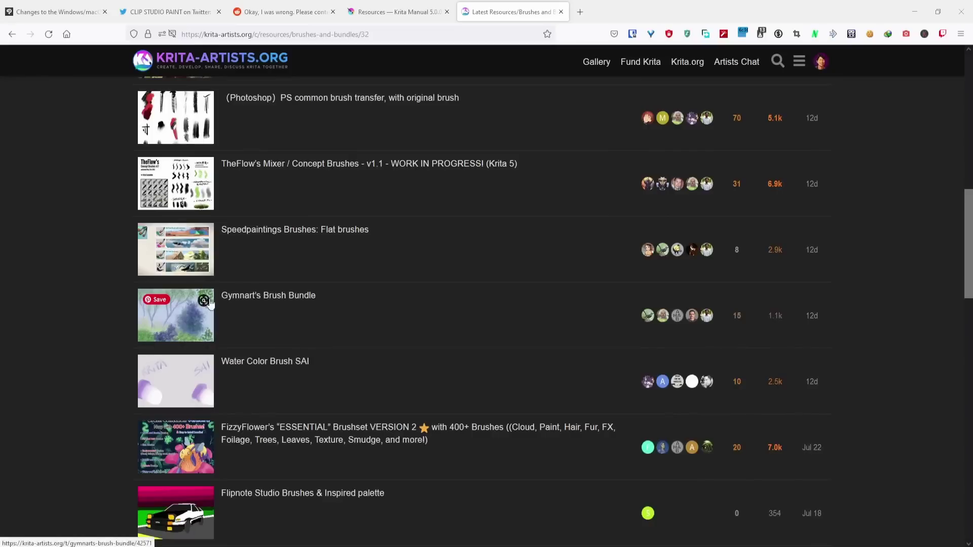
Step: View the Krita Manual's Resources page with its brush packs and look further through the Brushes and Bundles topics
click(395, 11)
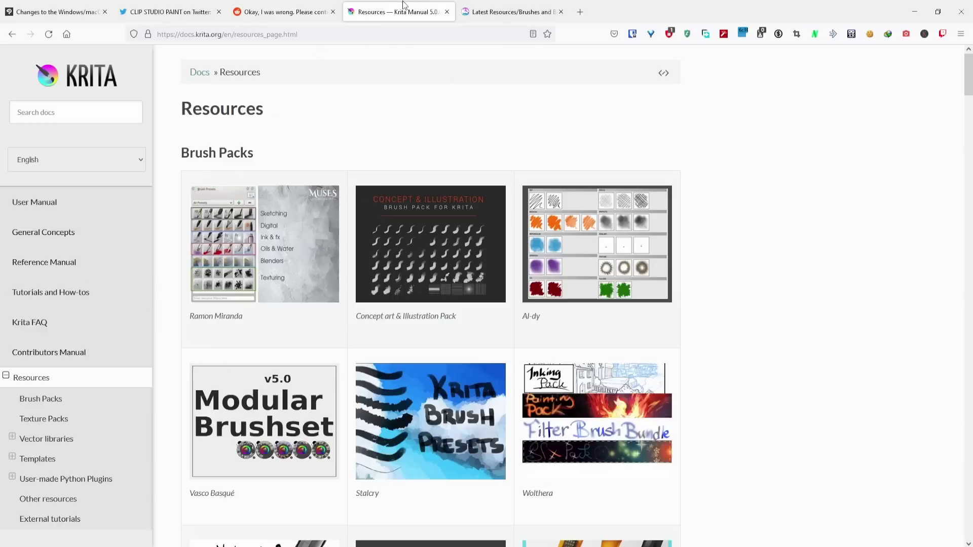
click(479, 8)
click(419, 6)
click(478, 6)
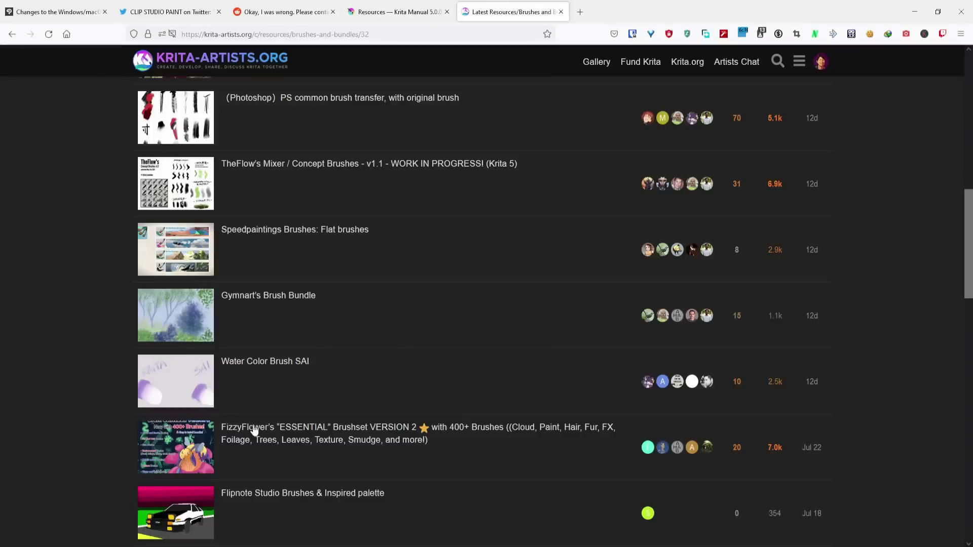
scroll(304, 446, down, 2)
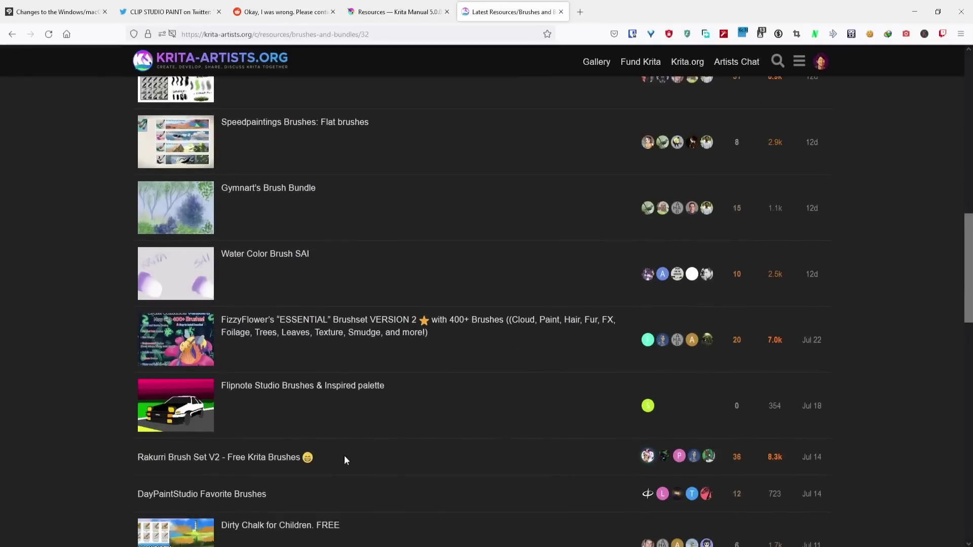
scroll(343, 459, up, 3)
scroll(376, 394, up, 7)
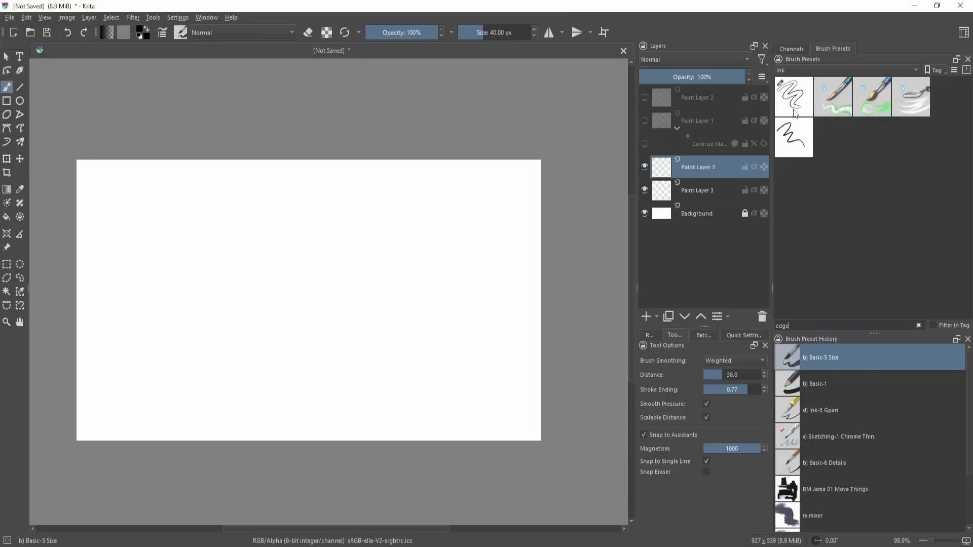
Step: Switch back to Krita, search the brush presets for "edge" and paint a looping stroke with the edge brush at about 53 px
click(805, 99)
mouse_move(258, 290)
mouse_down()
mouse_move(304, 322)
mouse_move(320, 260)
mouse_move(322, 344)
mouse_move(402, 272)
mouse_up()
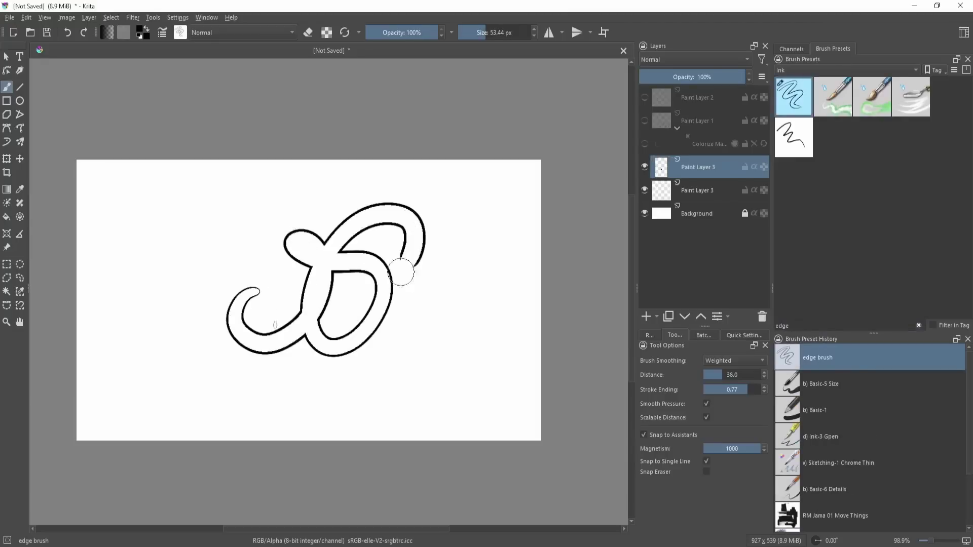
Step: Undo the looping stroke, try another freehand stroke with the edge brush and undo it as well
key(ctrl+z)
mouse_move(276, 219)
mouse_down()
mouse_move(283, 267)
mouse_move(395, 208)
mouse_move(446, 343)
mouse_up()
key(ctrl+z)
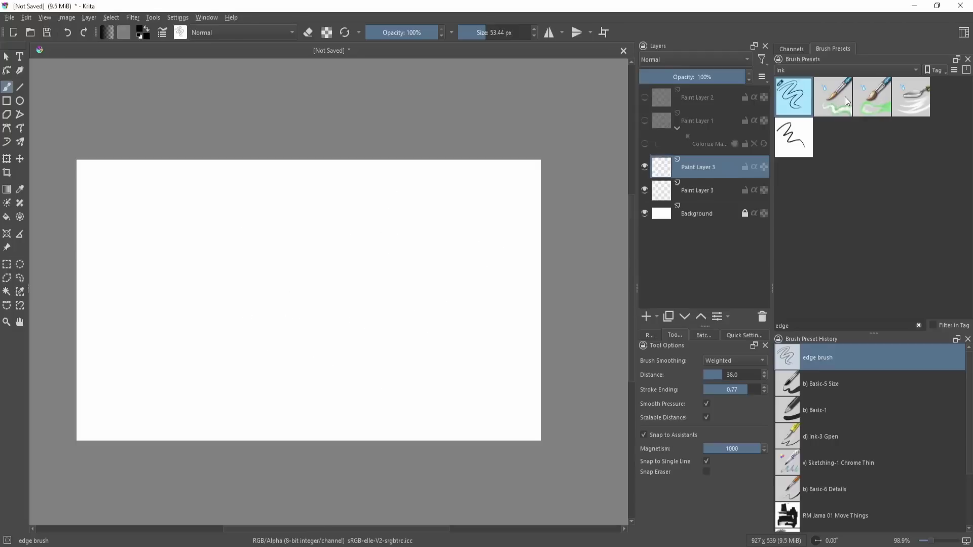
Step: Paint wavy strokes with the Waterpaint Hard Edges preset at 100 px and undo the last stroke
click(836, 96)
mouse_move(261, 319)
mouse_down()
mouse_move(304, 266)
mouse_move(390, 227)
mouse_move(454, 287)
mouse_up()
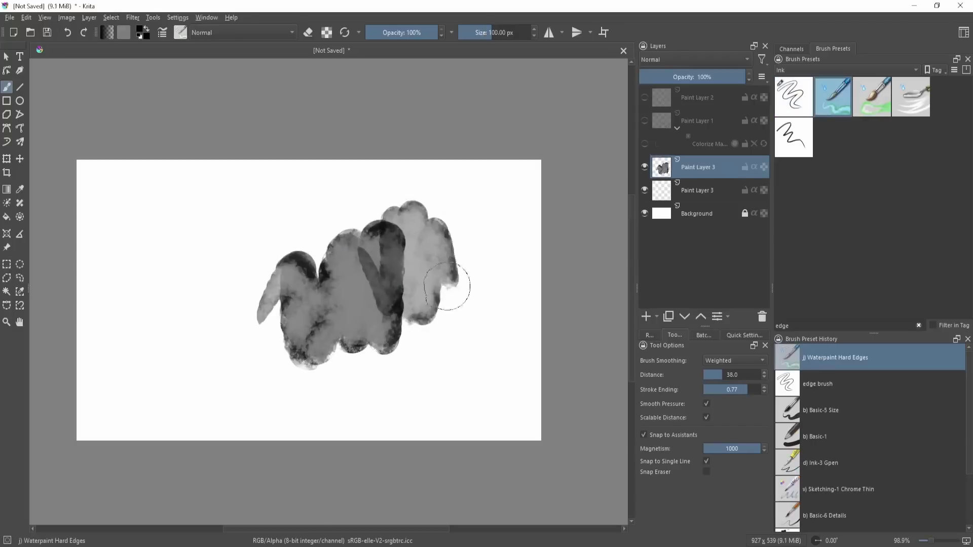
key(ctrl+z)
Step: Search the brush presets for "wet" and paint strokes with Wet Knife Plus, Wet Paint, Wet Paint Details and Wet Paint Plus
click(811, 318)
mouse_move(377, 278)
mouse_down()
mouse_move(415, 212)
mouse_move(463, 213)
mouse_move(471, 371)
mouse_up()
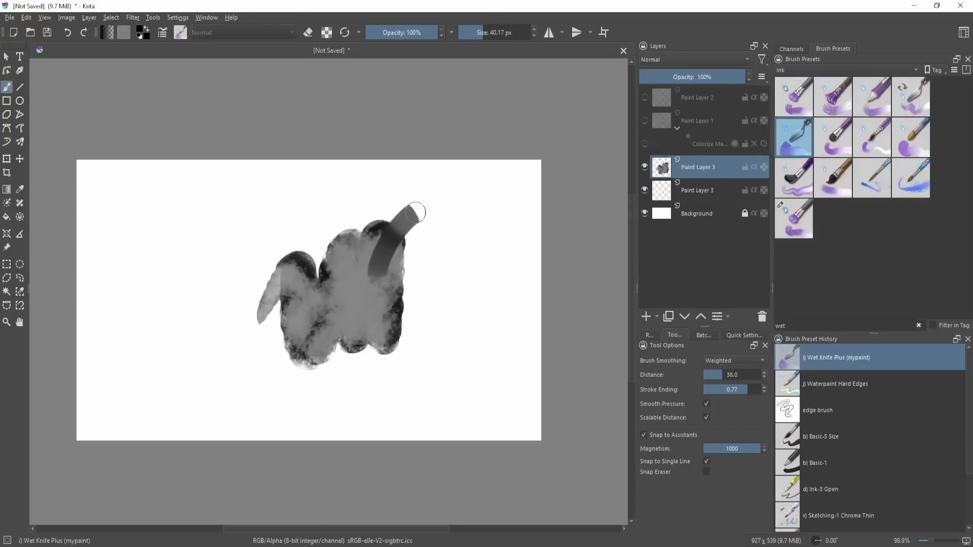
click(837, 144)
mouse_move(422, 311)
mouse_down()
mouse_move(423, 275)
mouse_move(385, 366)
mouse_move(339, 425)
mouse_move(221, 258)
mouse_move(231, 280)
mouse_move(219, 358)
mouse_move(238, 318)
mouse_move(258, 363)
mouse_move(257, 403)
mouse_move(265, 387)
mouse_move(231, 403)
mouse_move(208, 385)
mouse_move(202, 276)
mouse_move(179, 286)
mouse_move(199, 254)
mouse_move(134, 331)
mouse_move(214, 401)
mouse_move(148, 381)
mouse_move(142, 324)
mouse_up()
drag(327, 274, 283, 275)
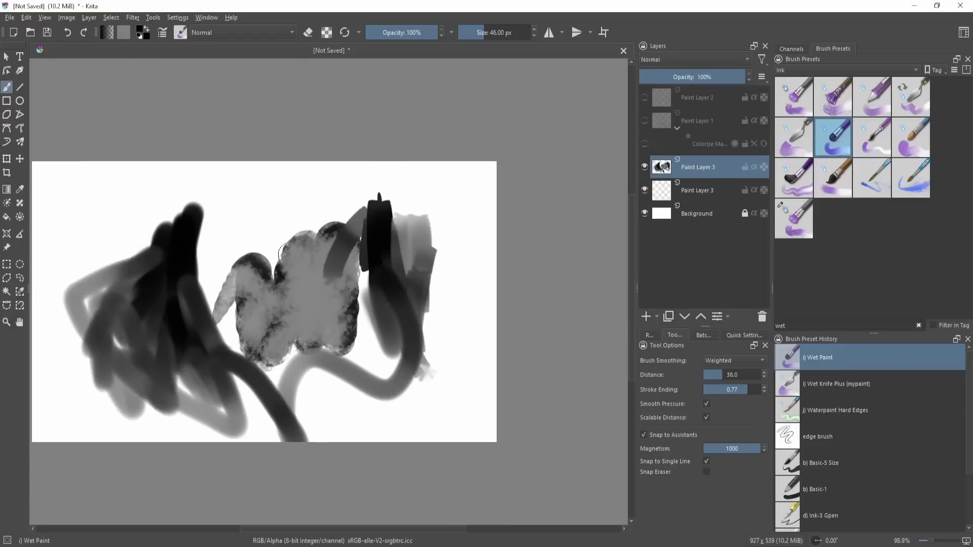
drag(283, 254, 282, 228)
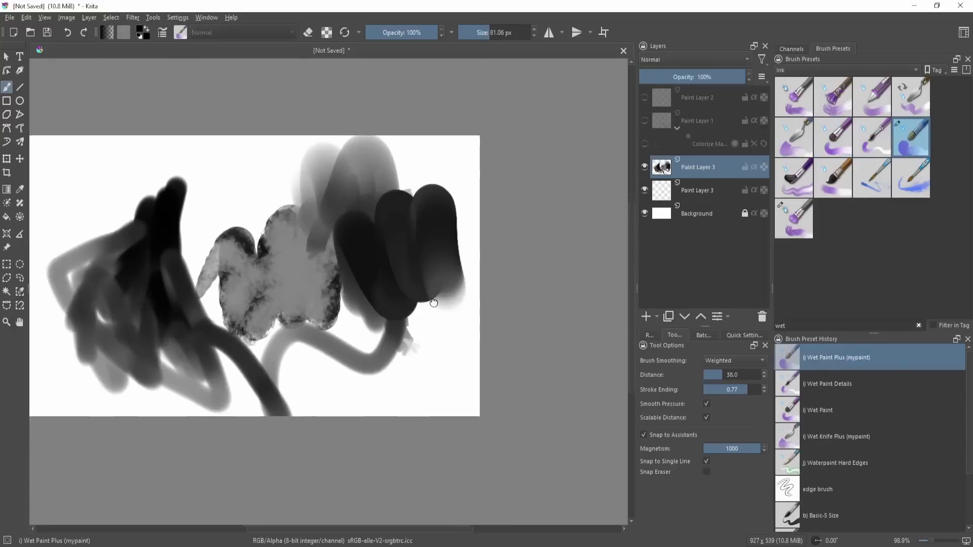
drag(241, 172, 241, 223)
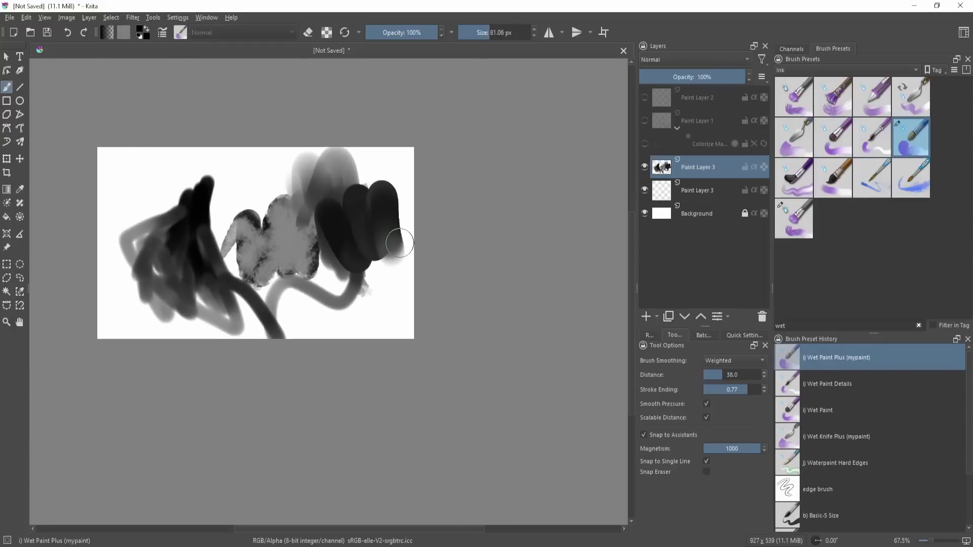
Step: Clear the preset search and smear the painted area with the rx mixer brush at about 86 px, undoing the first attempt
scroll(821, 474, down, 3)
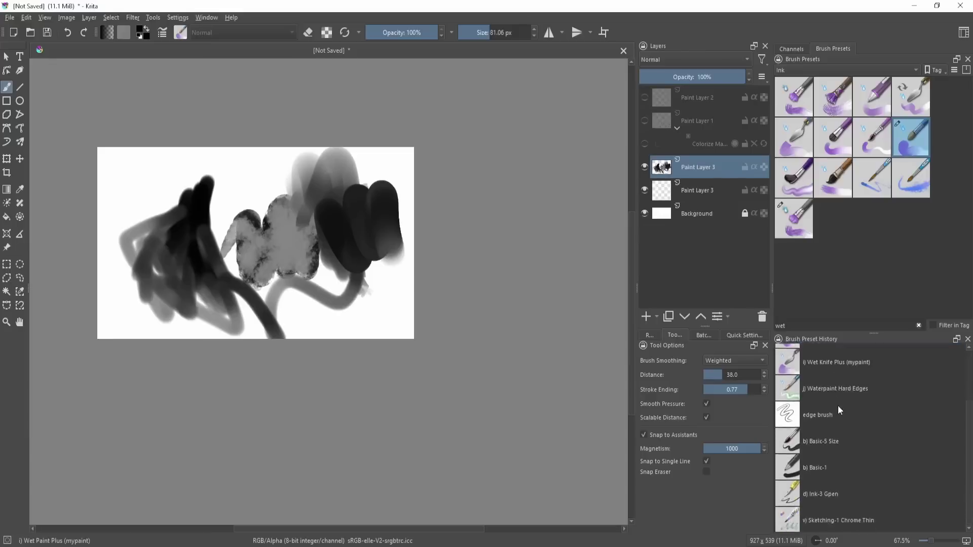
click(834, 323)
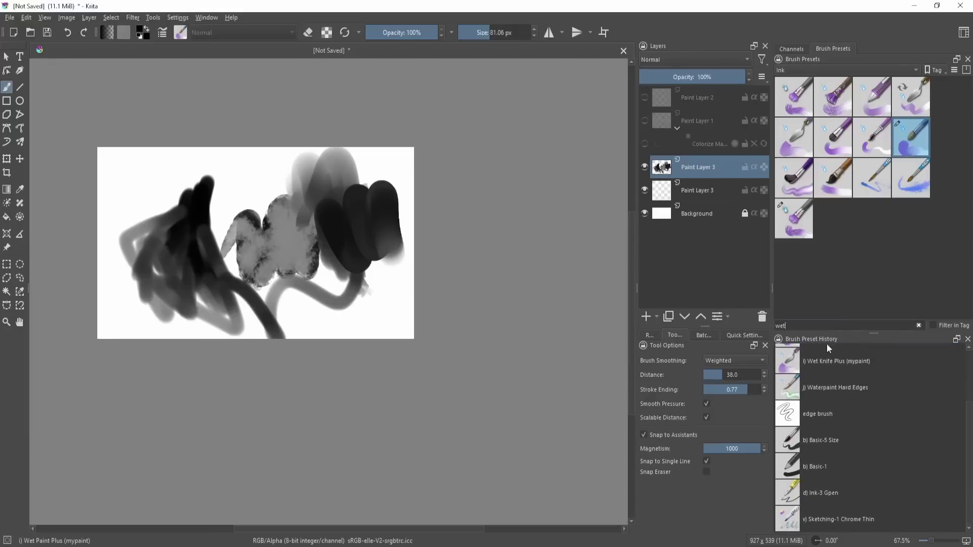
key(BackSpace)
key(ctrl+alt+1)
drag(293, 233, 419, 237)
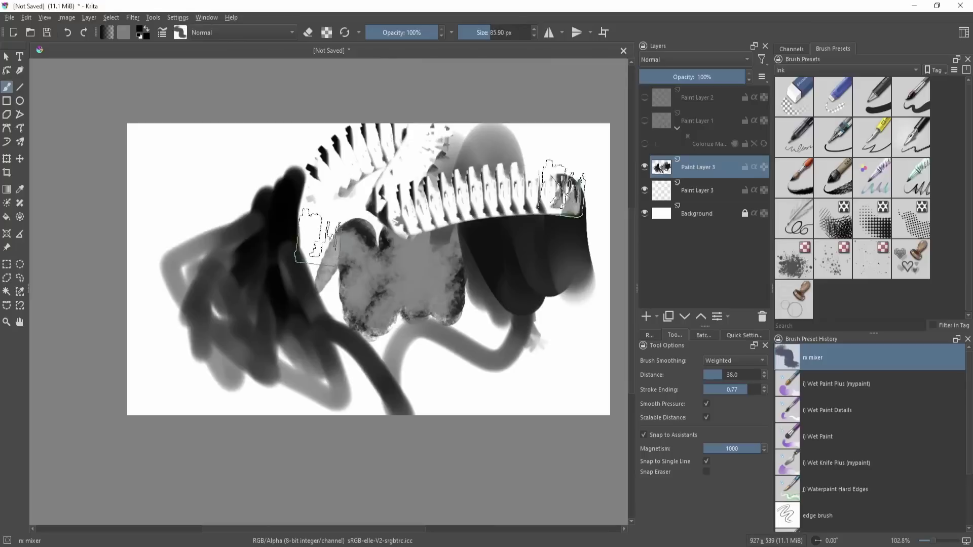
key(ctrl+z)
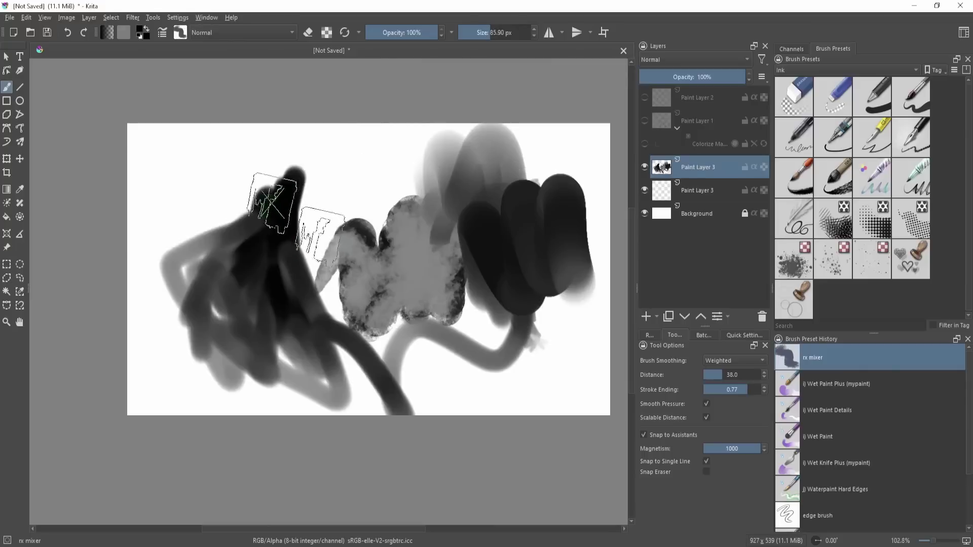
mouse_move(217, 231)
mouse_down()
mouse_move(152, 394)
mouse_move(181, 277)
mouse_move(228, 269)
mouse_up()
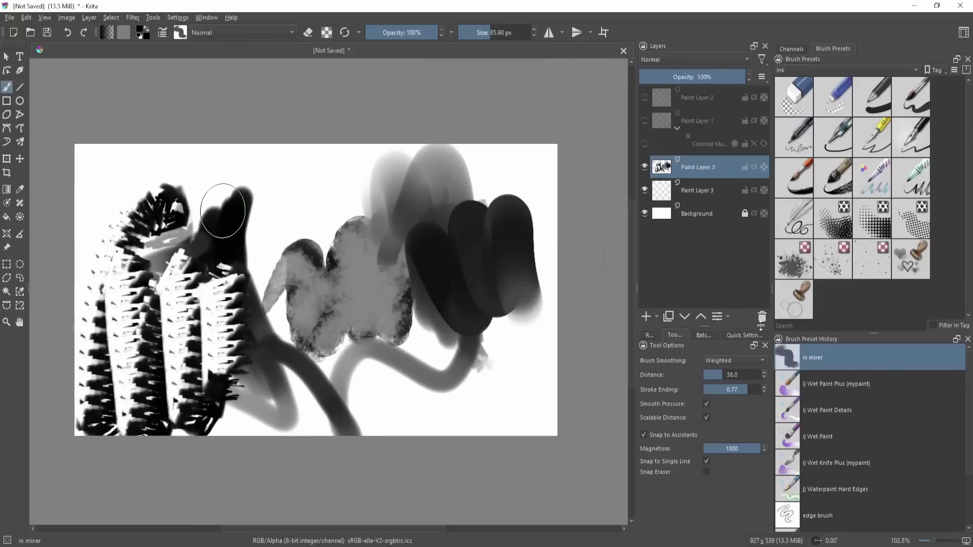
Step: Search the brush presets for "shape" and paint overlapping black forms over the strokes with the Shapes Fill preset
click(826, 329)
text(shape)
mouse_move(405, 345)
mouse_down()
mouse_move(484, 136)
mouse_move(283, 319)
mouse_up()
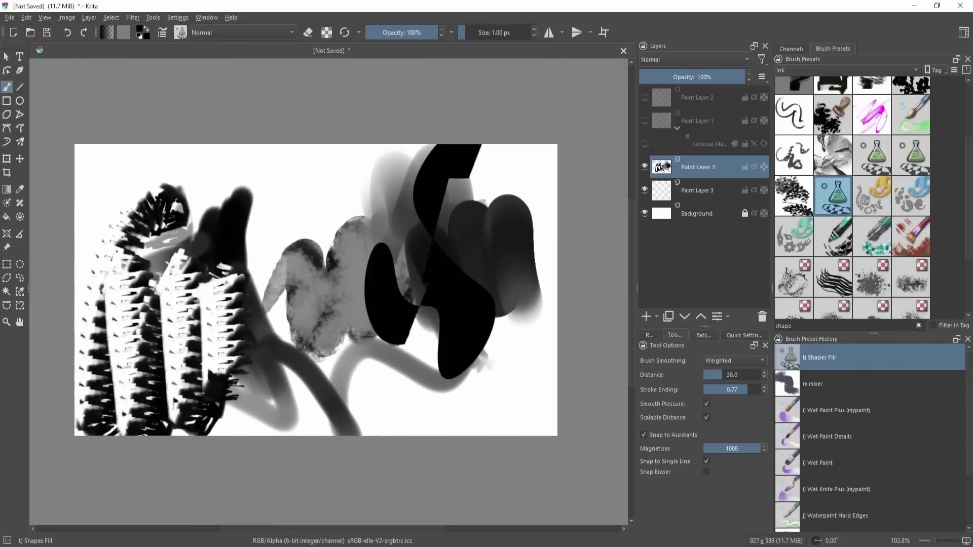
key(F5)
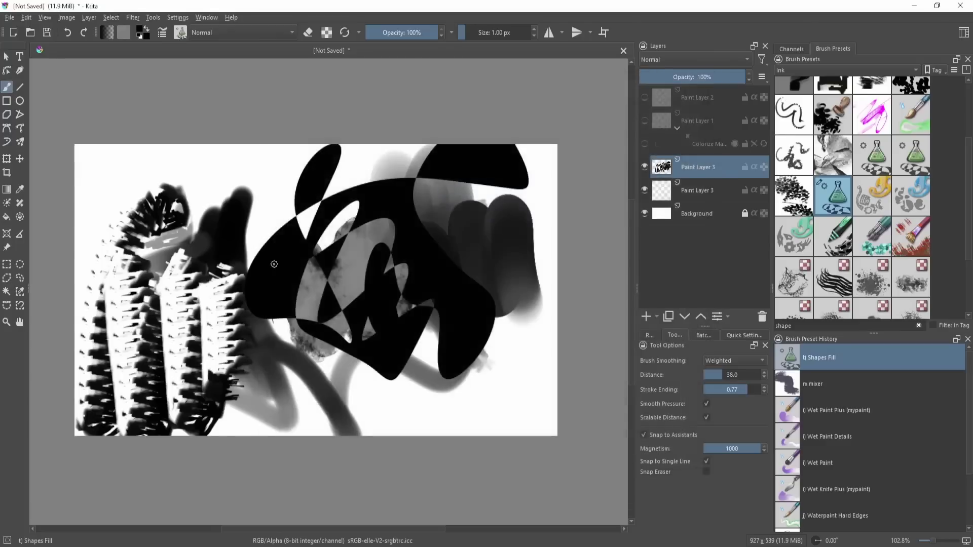
mouse_move(274, 265)
mouse_down()
mouse_move(353, 296)
mouse_move(170, 223)
mouse_move(249, 324)
mouse_up()
Step: Clear the layer, paint large black Shapes Fill areas and cut shapes out of them in eraser mode
key(Delete)
mouse_move(269, 208)
mouse_down()
mouse_move(271, 378)
mouse_move(330, 221)
mouse_move(221, 285)
mouse_move(199, 322)
mouse_move(416, 353)
mouse_up()
mouse_move(250, 325)
mouse_down()
mouse_move(444, 330)
mouse_move(398, 215)
mouse_move(405, 222)
mouse_move(386, 253)
mouse_up()
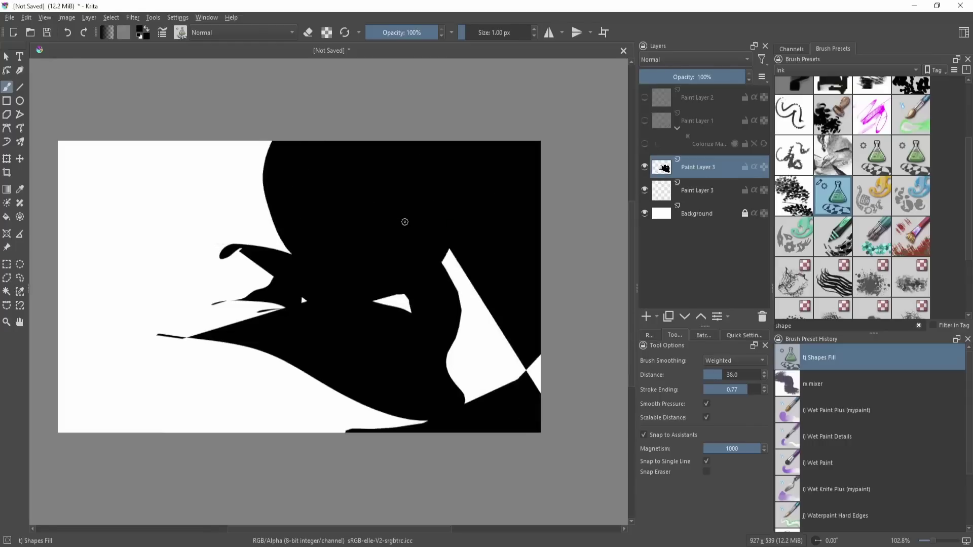
key(e)
scroll(545, 350, down, 2)
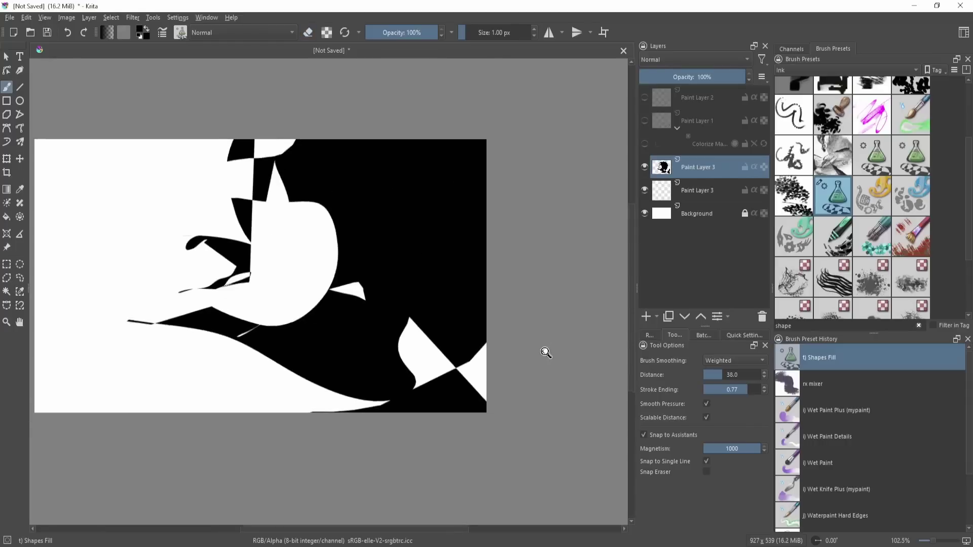
Step: Paint rows of spiky ornaments across the canvas with the Shapes Spikes preset at about 170 px
click(802, 247)
mouse_move(227, 270)
mouse_down()
mouse_move(195, 322)
mouse_move(289, 361)
mouse_up()
drag(231, 302, 307, 291)
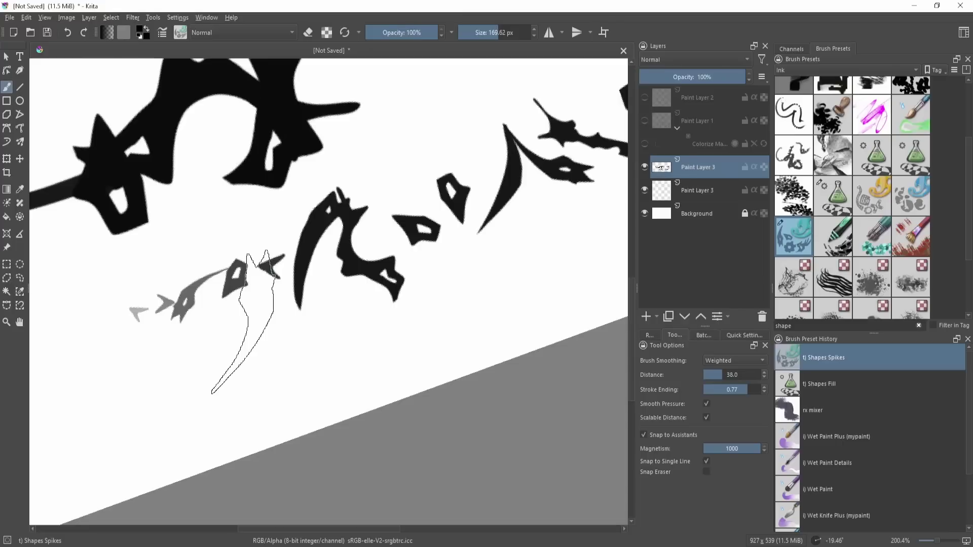
mouse_move(517, 216)
mouse_down()
mouse_move(426, 237)
mouse_move(432, 245)
mouse_up()
mouse_move(339, 323)
mouse_down()
mouse_move(494, 248)
mouse_move(311, 331)
mouse_up()
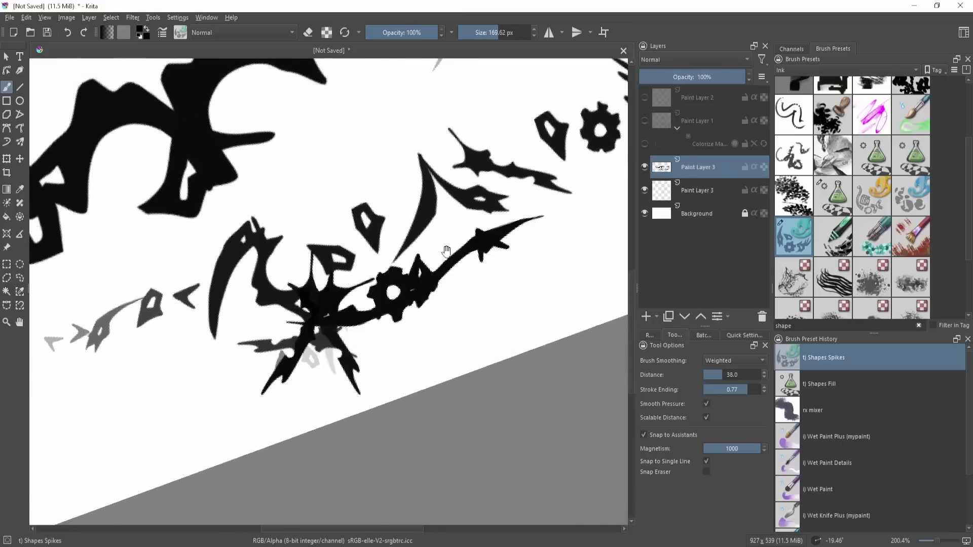
drag(446, 250, 226, 324)
drag(289, 329, 501, 217)
mouse_move(302, 310)
mouse_down()
mouse_move(477, 206)
mouse_move(437, 237)
mouse_up()
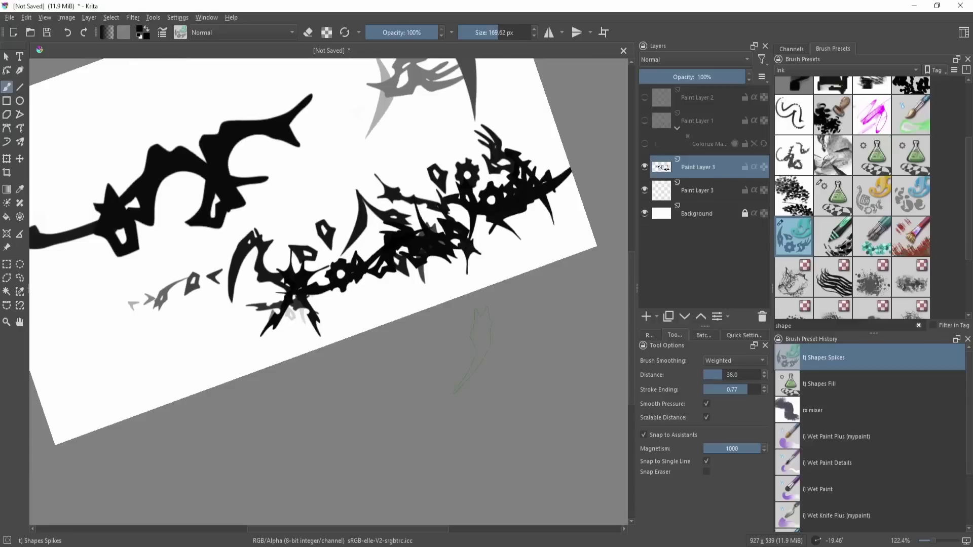
Step: Search the brush presets for "bra" and scribble on the canvas with the rx branch and rx mypaint branch brushes
mouse_move(276, 209)
mouse_down()
mouse_move(311, 314)
mouse_move(221, 325)
mouse_move(252, 151)
mouse_move(203, 293)
mouse_move(280, 278)
mouse_move(368, 304)
mouse_up()
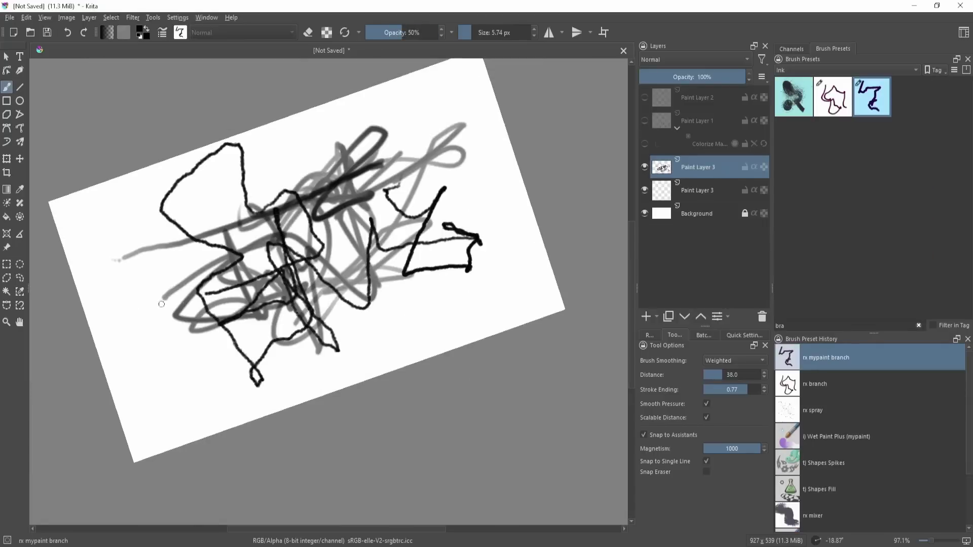
shift+drag(325, 208, 332, 208)
mouse_move(346, 122)
mouse_down()
mouse_move(335, 296)
mouse_move(322, 213)
mouse_move(223, 337)
mouse_move(350, 269)
mouse_move(192, 328)
mouse_move(228, 373)
mouse_move(218, 423)
mouse_move(248, 309)
mouse_move(304, 269)
mouse_move(460, 191)
mouse_move(375, 223)
mouse_move(383, 289)
mouse_up()
Step: Switch to the Basic-6 Details preset and look over the face, eye and zigzag sketches on Paint Layer 1
key(5)
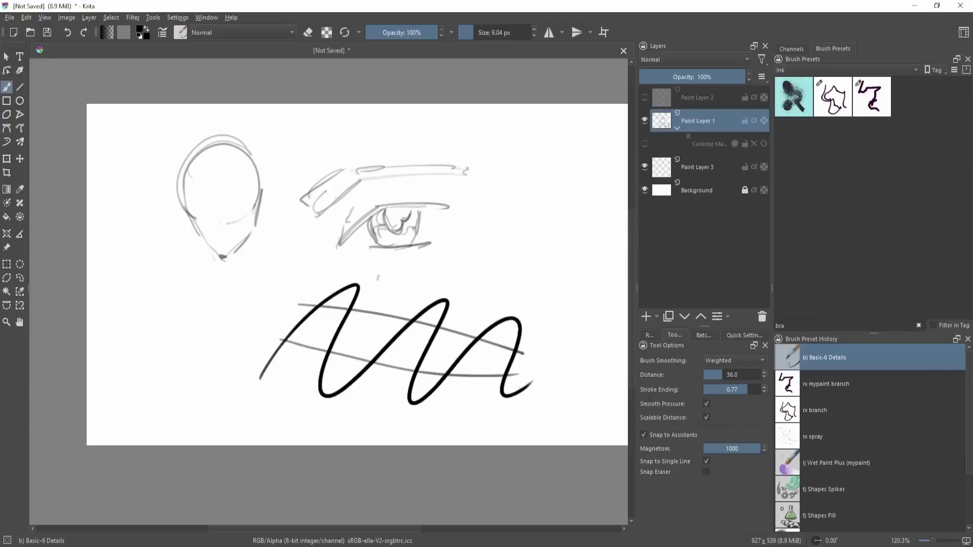
mouse_move(378, 277)
mouse_down()
mouse_move(368, 301)
mouse_move(373, 354)
mouse_move(335, 351)
mouse_up()
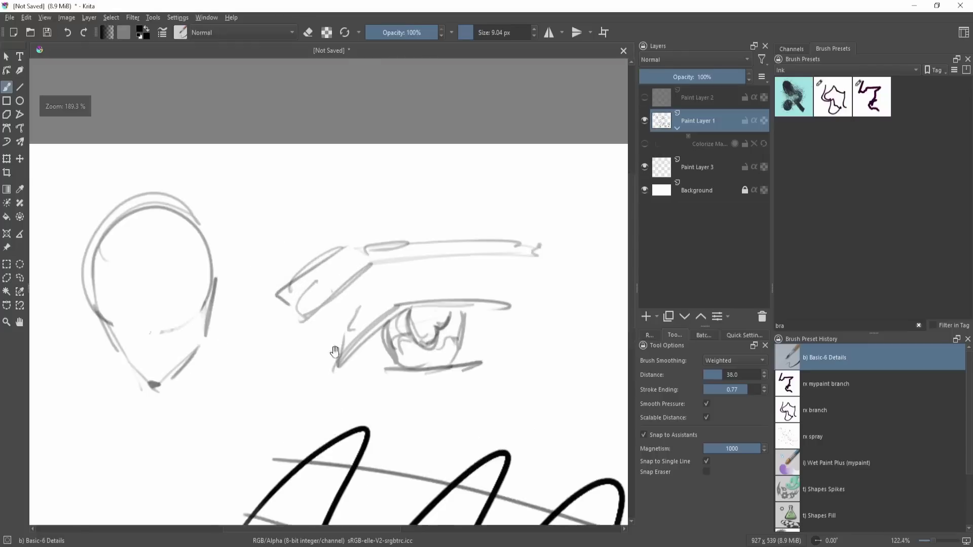
drag(219, 328, 479, 298)
drag(480, 298, 523, 336)
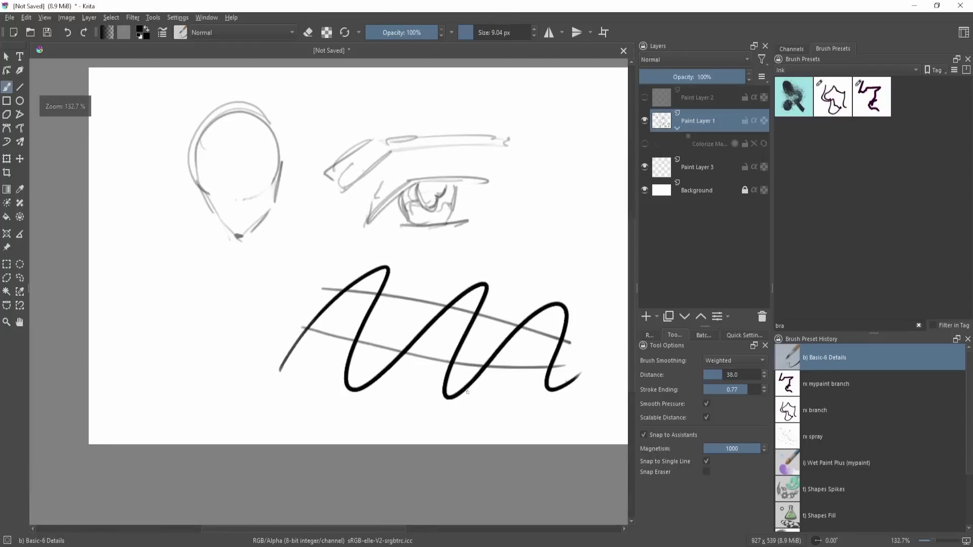
Step: Activate the Fill tool for the zigzag drawing and set its Grow adjustment to 0 px
click(6, 217)
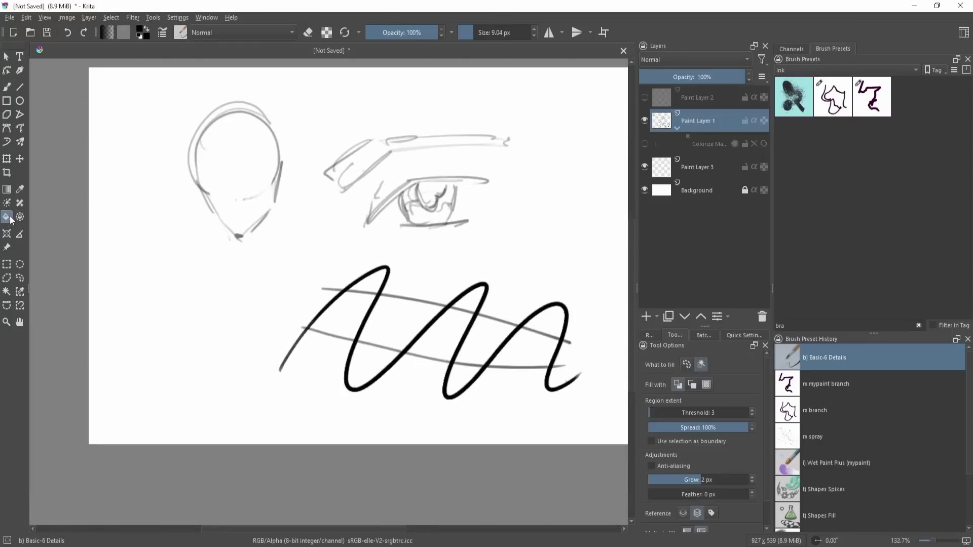
drag(540, 306, 438, 285)
drag(542, 288, 515, 295)
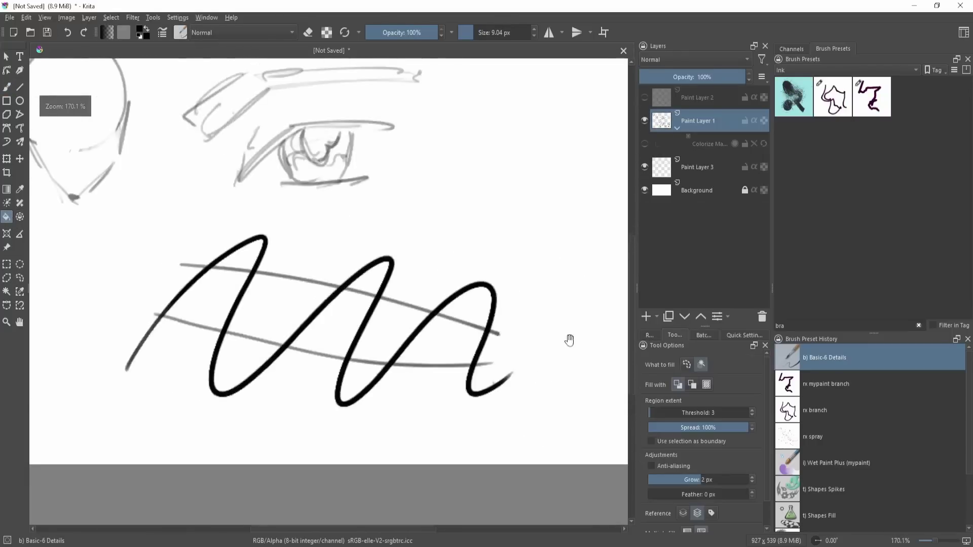
scroll(569, 340, down, 1)
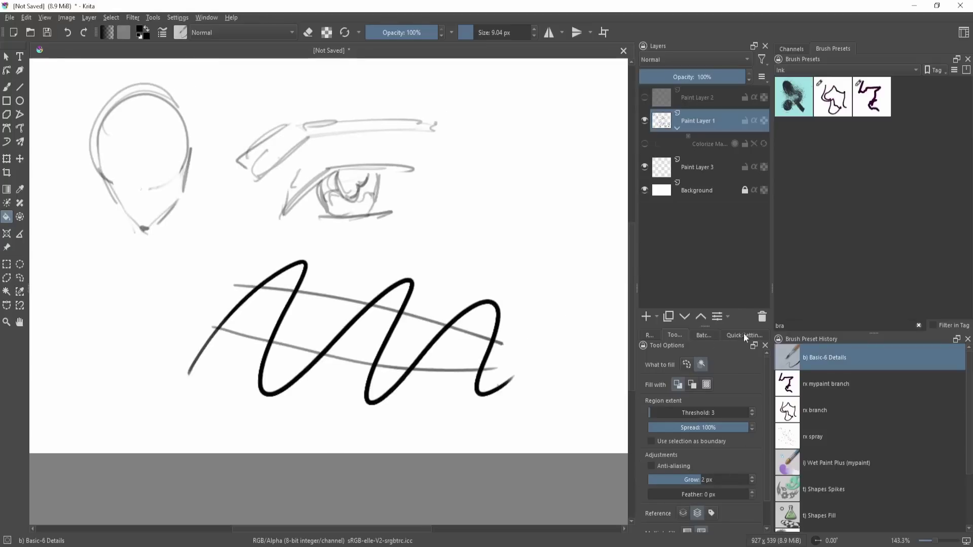
scroll(510, 364, up, 2)
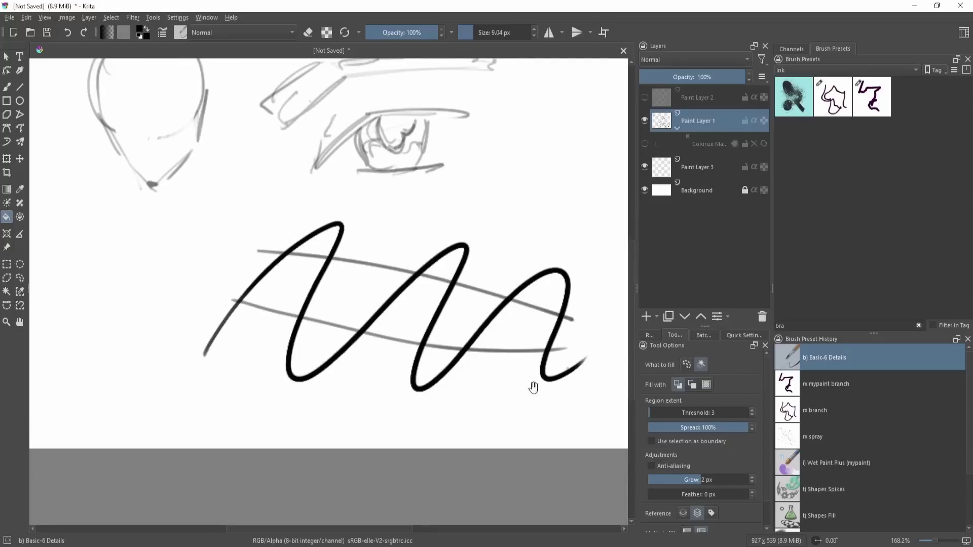
scroll(603, 330, down, 2)
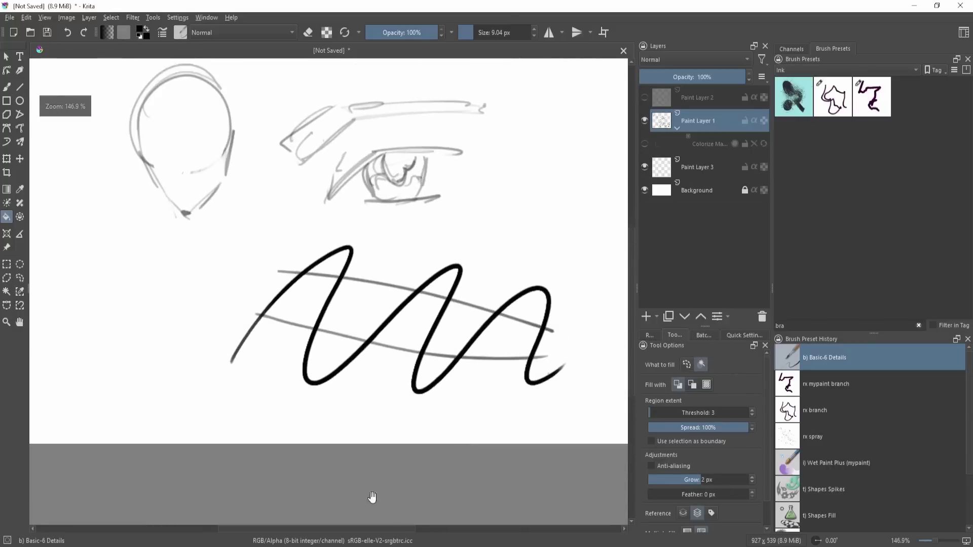
scroll(521, 349, up, 2)
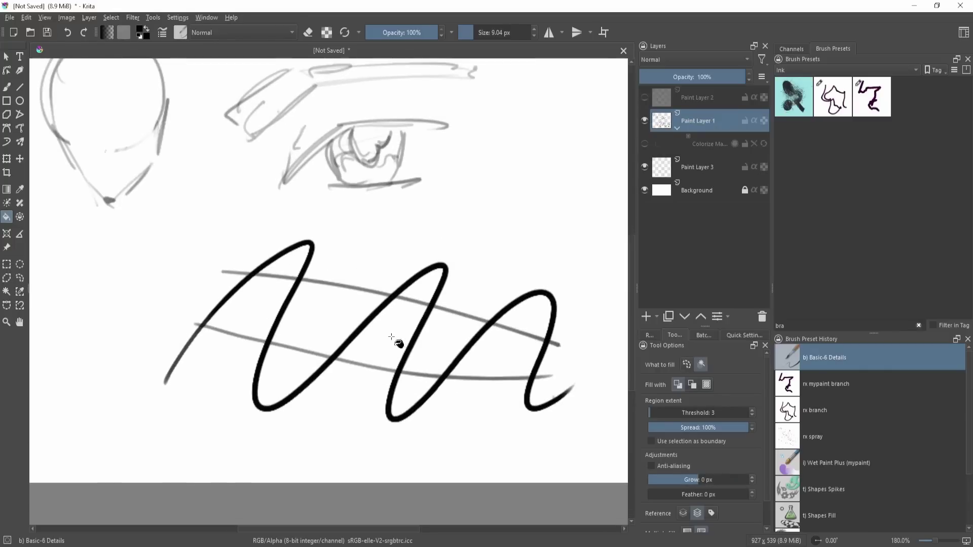
scroll(502, 304, up, 2)
Step: Add a paint layer above Paint Layer 1, try filling the zigzag's enclosed regions and undo the fills
key(Insert)
mouse_move(421, 362)
mouse_down()
mouse_move(456, 378)
mouse_move(470, 278)
mouse_up()
click(397, 313)
click(243, 330)
drag(324, 333, 317, 247)
drag(317, 248, 327, 304)
click(428, 272)
key(ctrl+z)
key(ctrl+z)
key(ctrl+z)
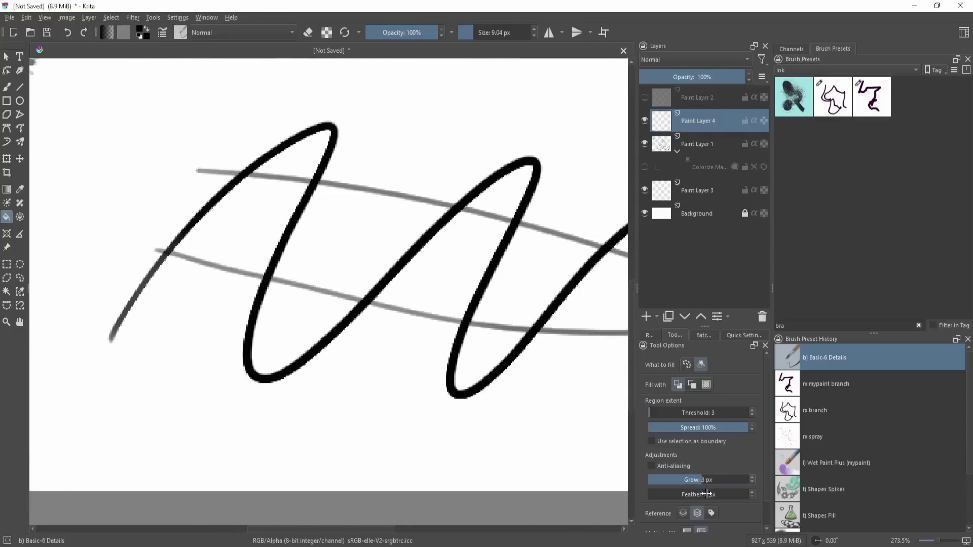
Step: Set the fill's Grow to 2 px, fill several zigzag regions with purple and undo the fills
click(437, 274)
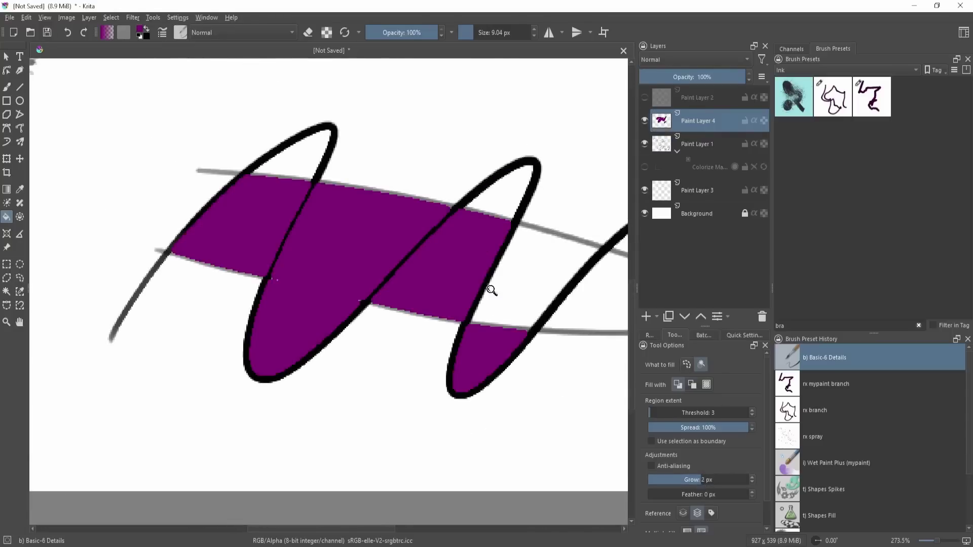
key(ctrl+z)
key(ctrl+z)
key(ctrl+z)
key(ctrl+z)
Step: Move Paint Layer 4 down to just above the Background and fill the zigzag's enclosed regions purple
key(ctrl+Page_Down)
key(ctrl+Page_Down)
key(ctrl+Page_Down)
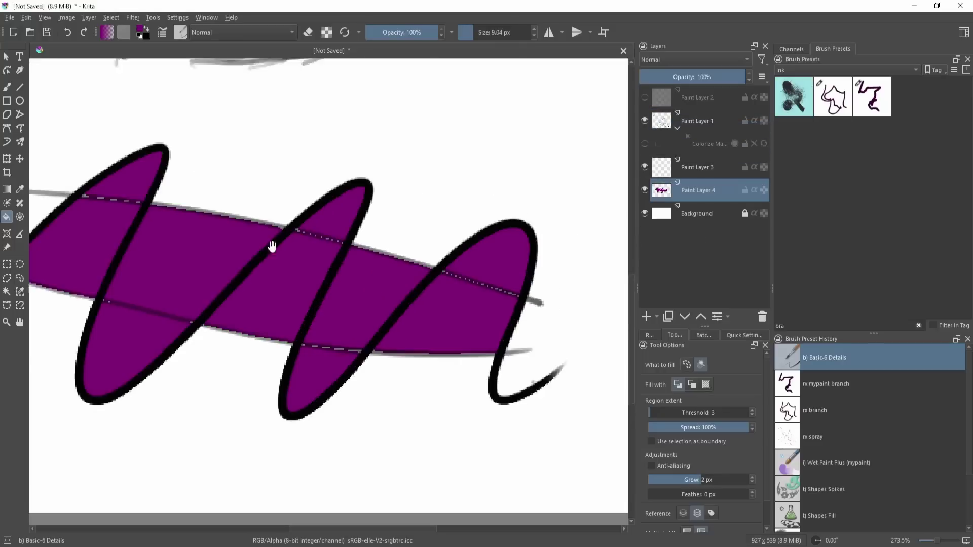
drag(272, 246, 330, 231)
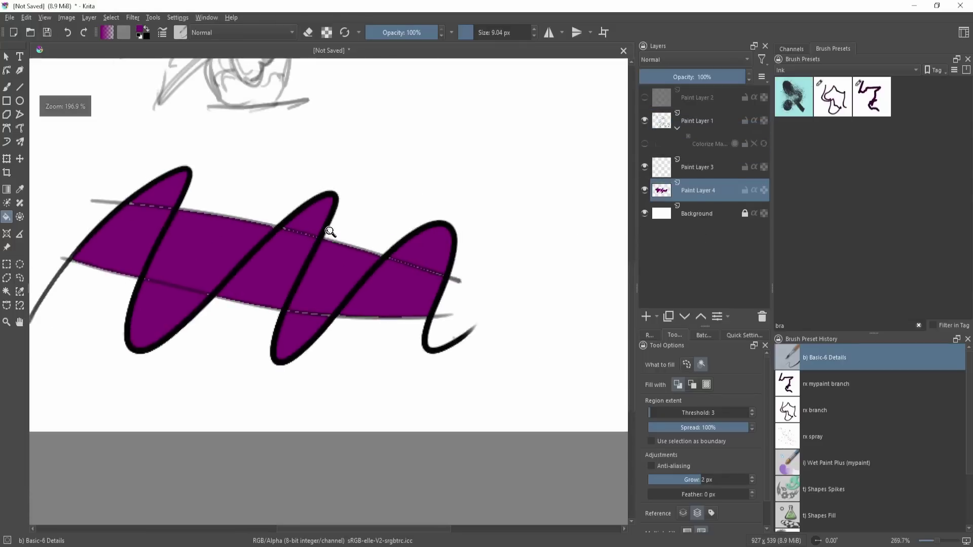
mouse_move(445, 351)
mouse_down()
mouse_move(466, 308)
mouse_move(447, 325)
mouse_move(475, 354)
mouse_up()
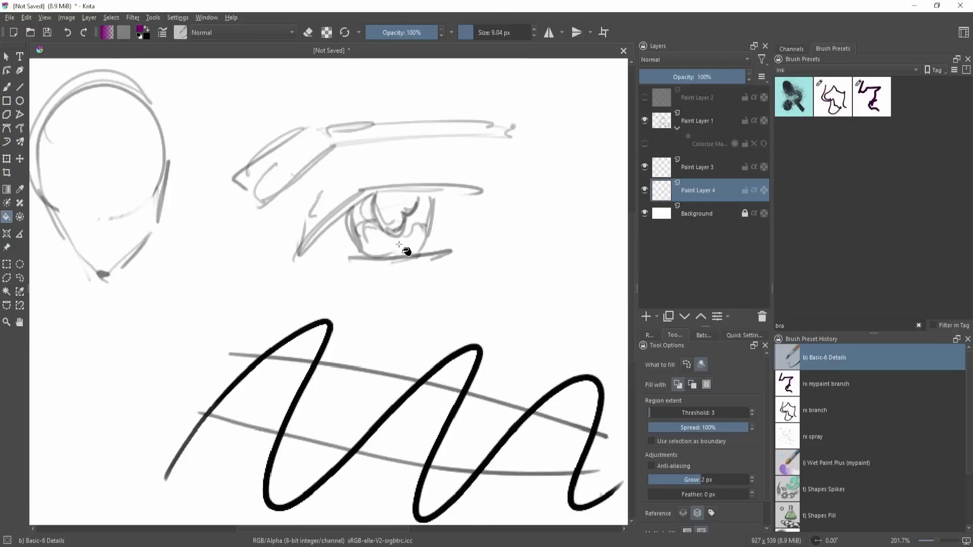
Step: Fill the lower part of the iris purple, undo the surplus fills and switch to the rx mypaint branch brush at about 20 px
click(398, 244)
click(429, 223)
key(ctrl+z)
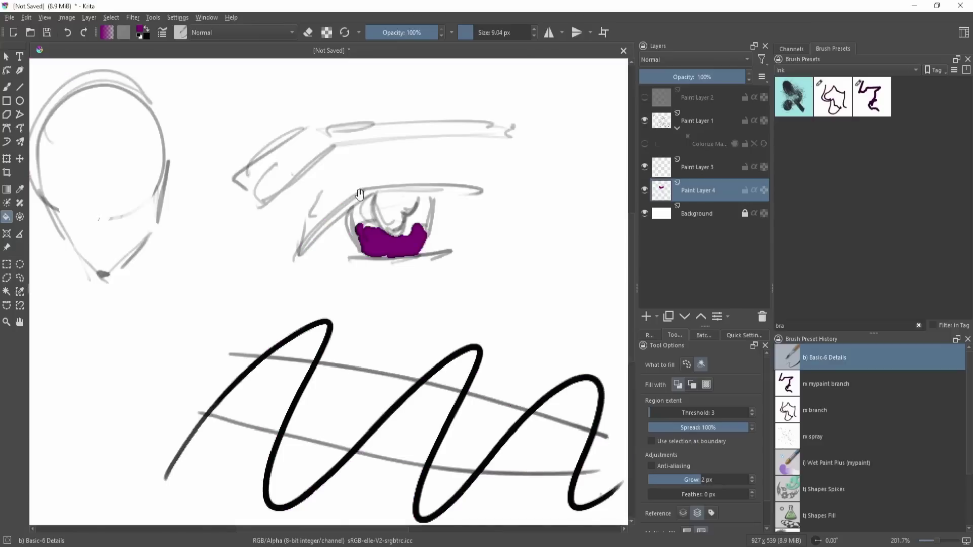
drag(359, 194, 382, 238)
click(332, 224)
key(ctrl+z)
drag(340, 211, 357, 235)
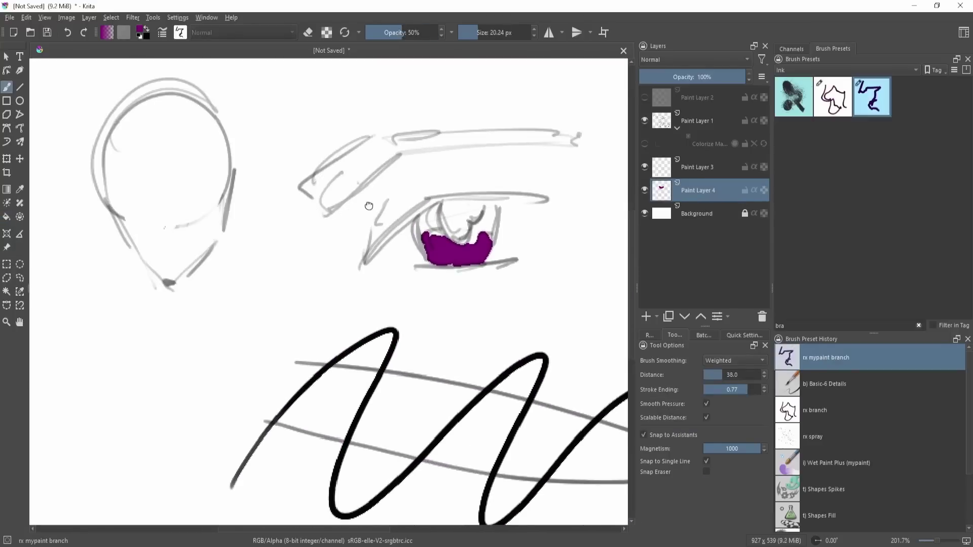
Step: Undo the purple test stroke, remove Paint Layer 4 and close the eyebrow's lower end on Paint Layer 1 with the b) Basic-6 Details brush
scroll(368, 206, up, 1)
key(/)
drag(323, 221, 298, 200)
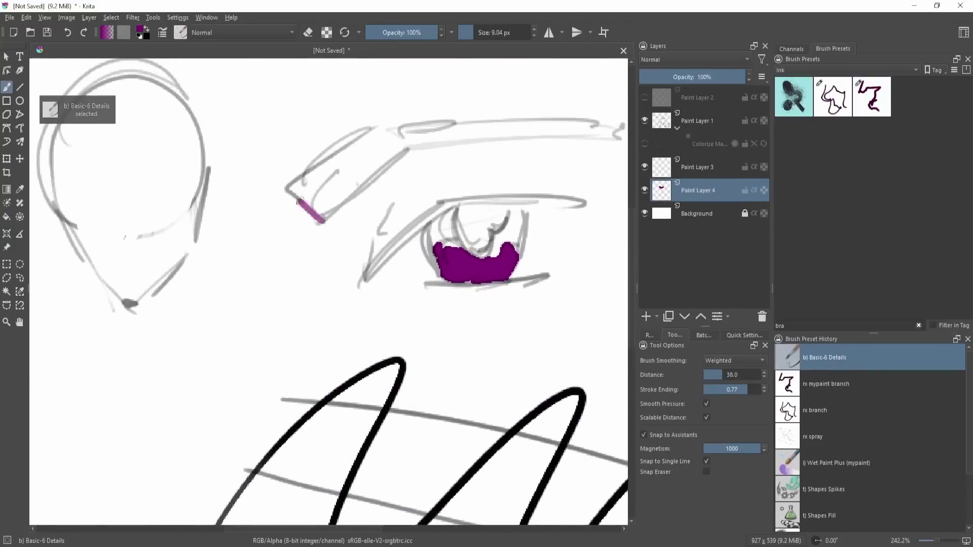
key(ctrl+z)
key(shift+i)
click(390, 108)
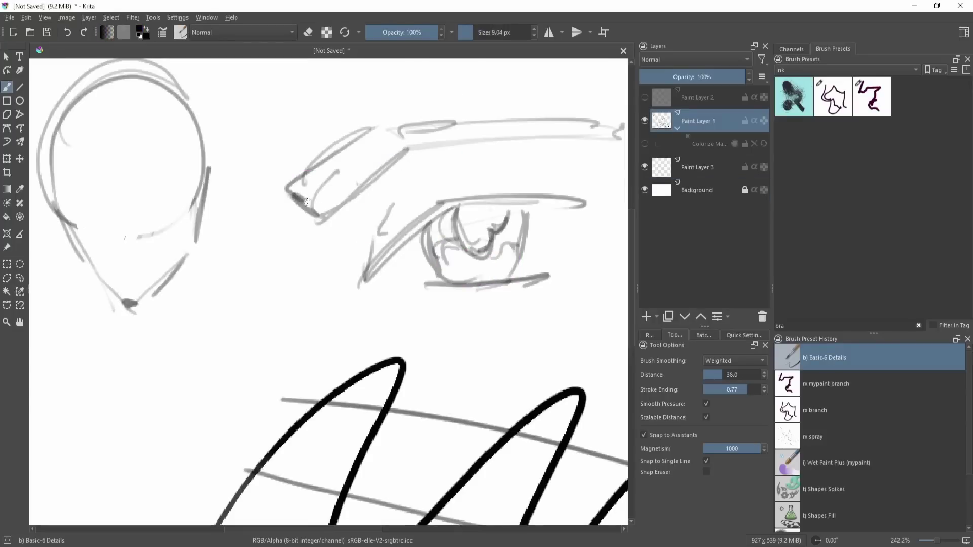
drag(350, 133, 486, 146)
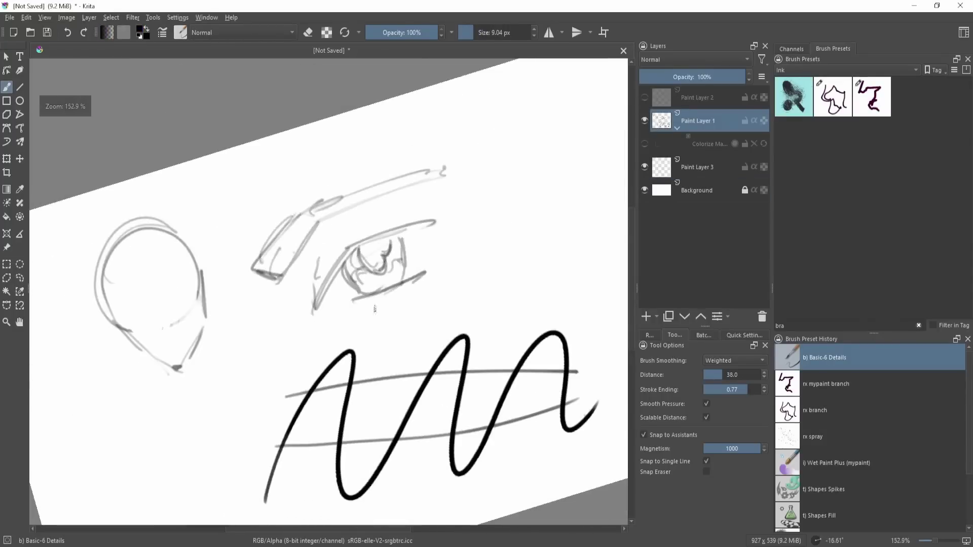
drag(423, 187, 415, 191)
drag(457, 236, 401, 197)
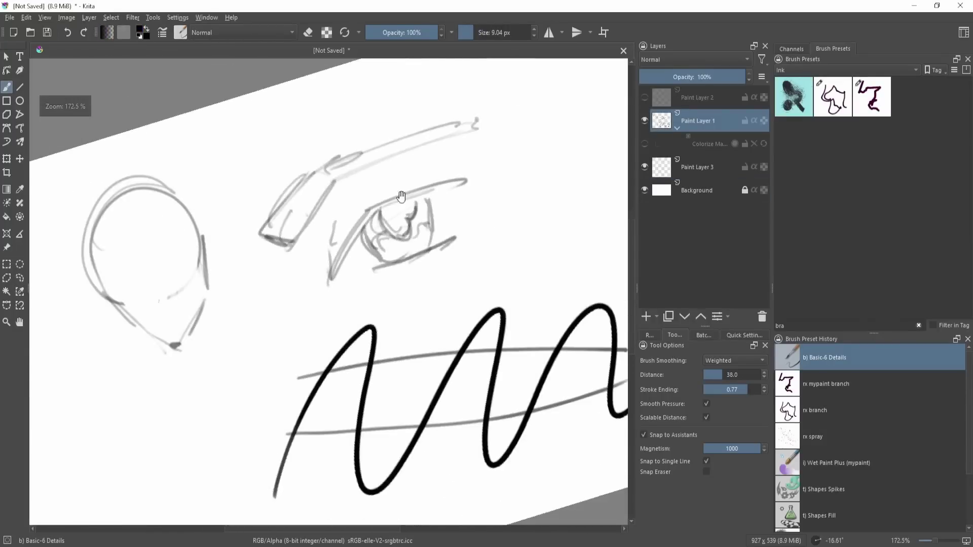
Step: Edit Paint Layer 1's colorize mask and draw an orange key stroke inside the head outline
click(7, 203)
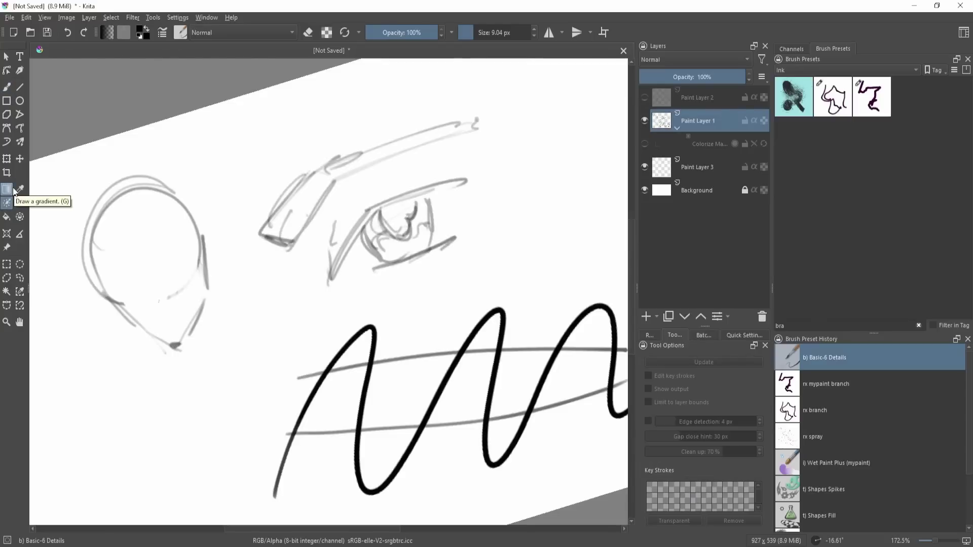
drag(470, 437, 530, 346)
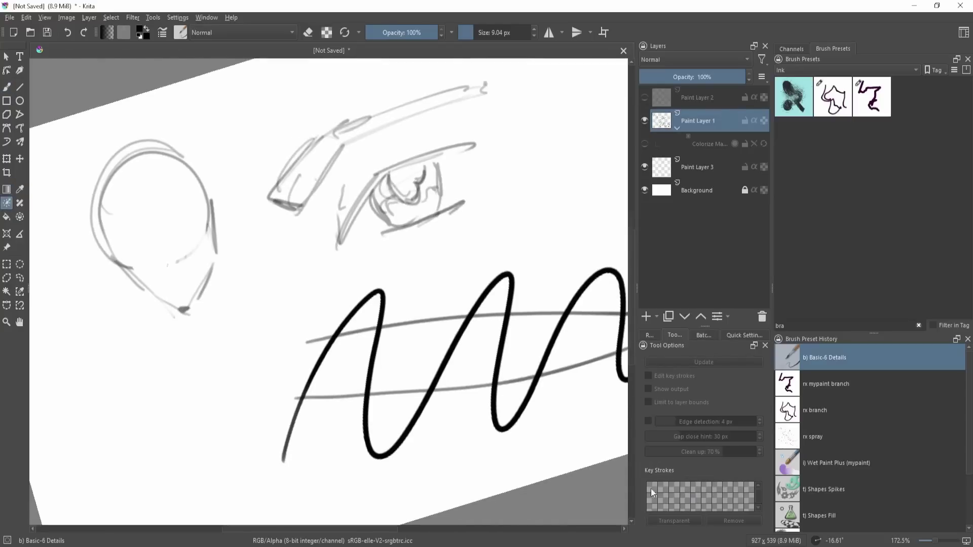
drag(568, 405, 557, 409)
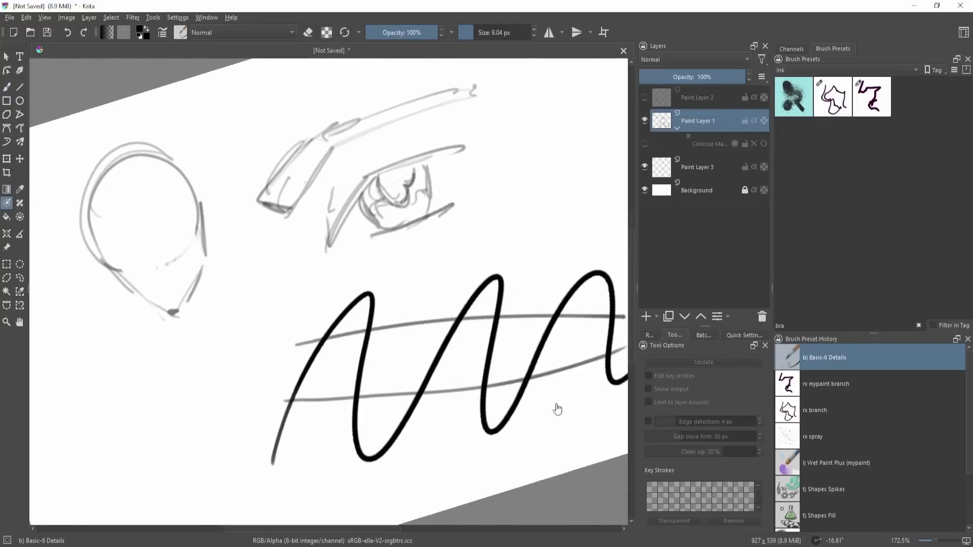
click(703, 153)
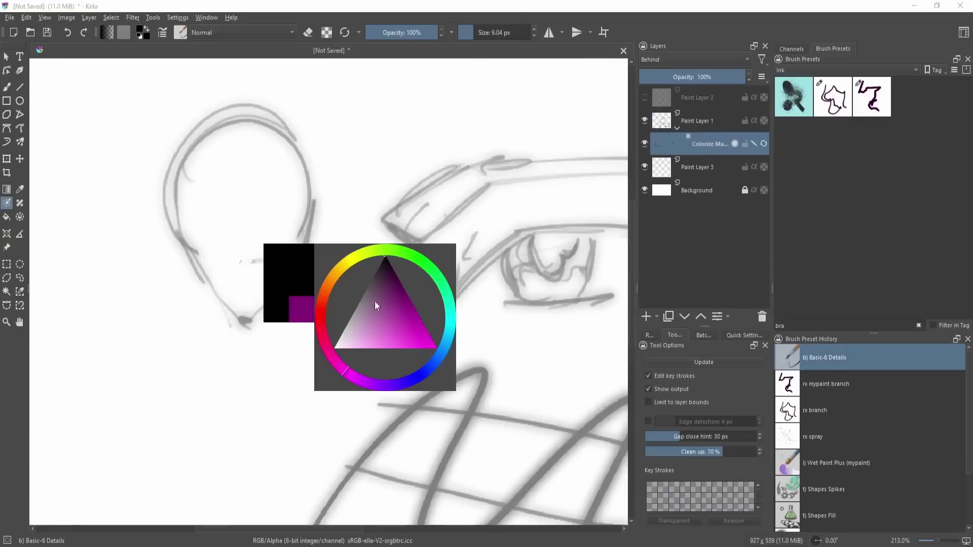
click(348, 267)
click(403, 327)
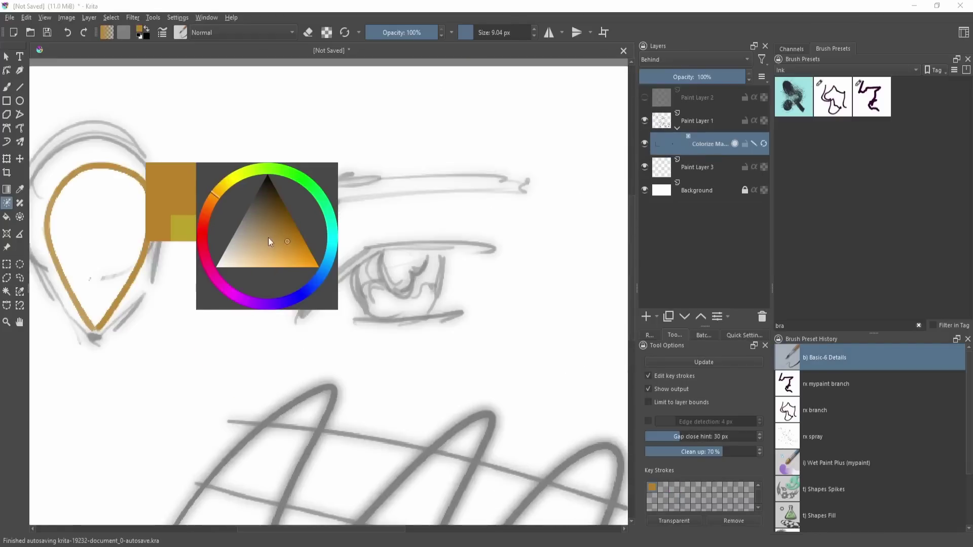
Step: Draw dark brown key strokes along the inside of the whole eyebrow
key(shift+i)
mouse_move(270, 242)
mouse_down()
mouse_move(324, 197)
mouse_move(274, 238)
mouse_up()
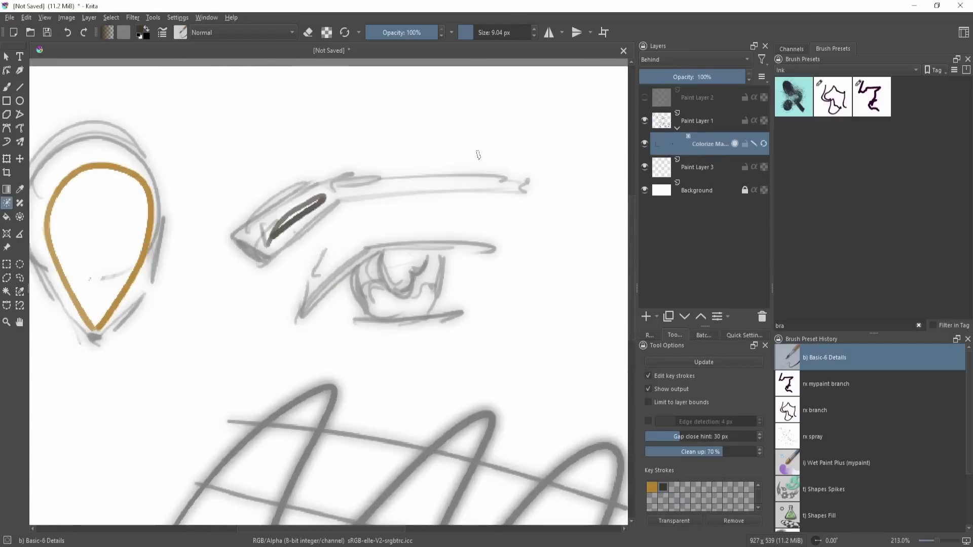
drag(477, 154, 357, 134)
drag(260, 229, 389, 106)
drag(398, 163, 350, 161)
Step: Try blue-violet key strokes across the iris and undo them
key(shift+i)
click(347, 225)
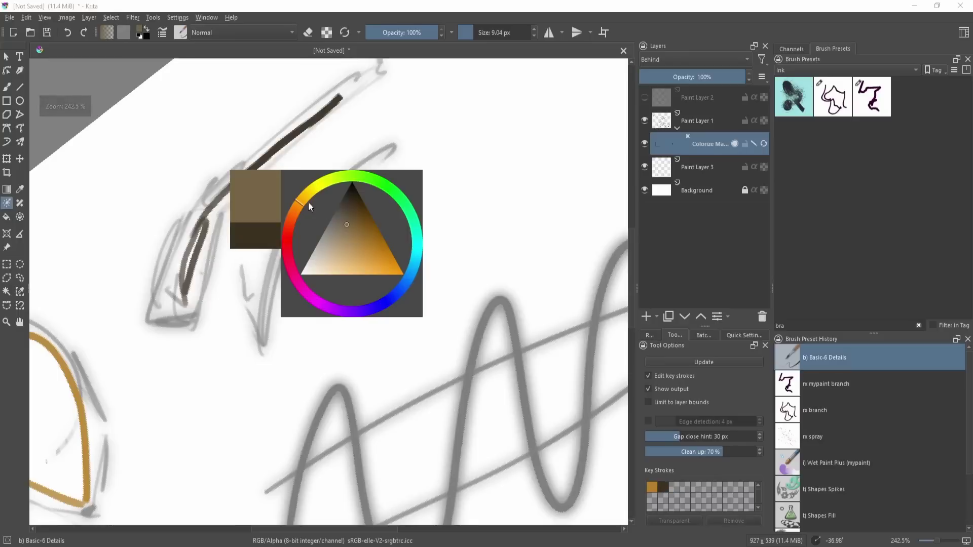
mouse_move(307, 203)
mouse_down()
mouse_move(361, 305)
mouse_move(382, 300)
mouse_up()
click(353, 248)
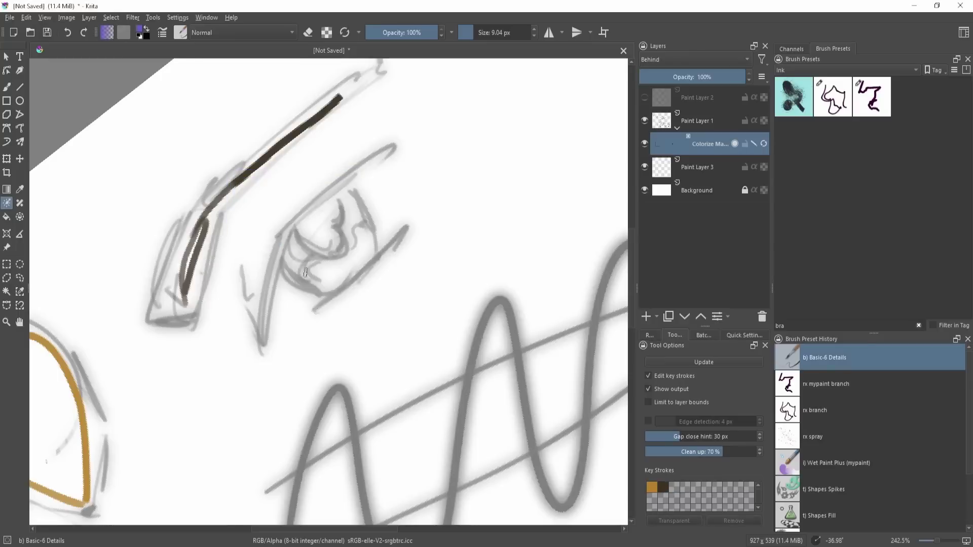
mouse_move(287, 248)
mouse_down()
mouse_move(365, 253)
mouse_move(390, 228)
mouse_up()
key(shift+i)
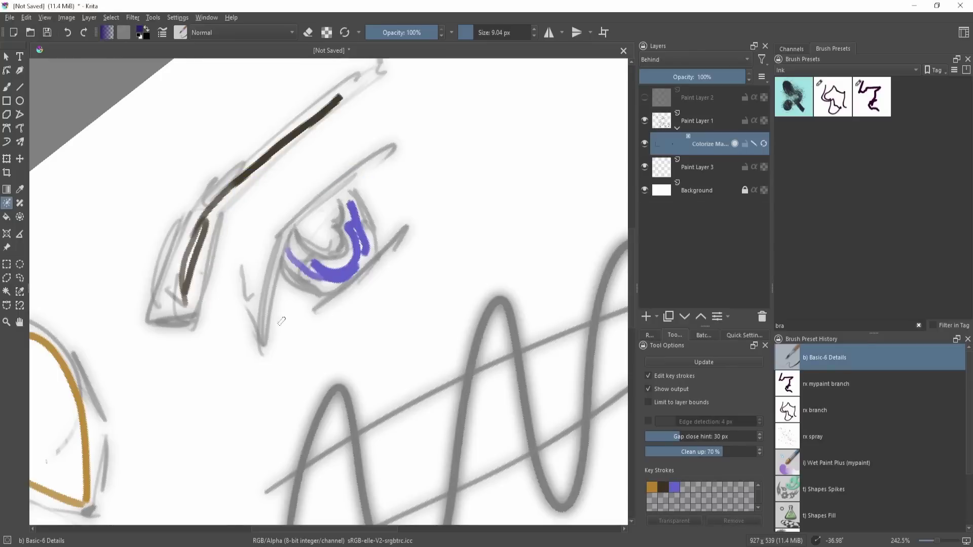
key(ctrl+z)
key(ctrl+z)
Step: Mark the iris's two sides dark blue, its lower part light violet and the pupil near-black with key strokes
drag(290, 250, 295, 264)
drag(352, 211, 357, 221)
key(shift+i)
click(357, 227)
drag(331, 277, 363, 250)
key(shift+i)
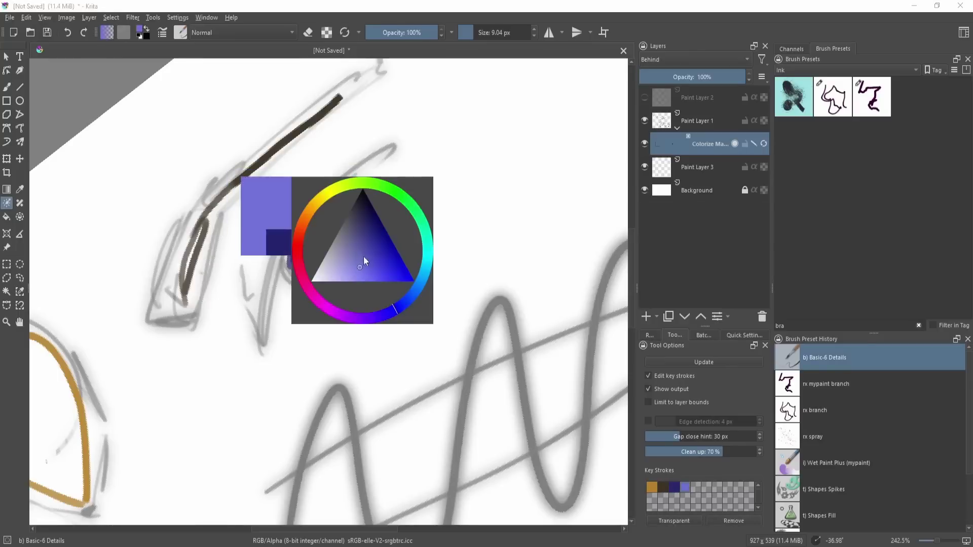
click(362, 203)
drag(316, 224, 323, 240)
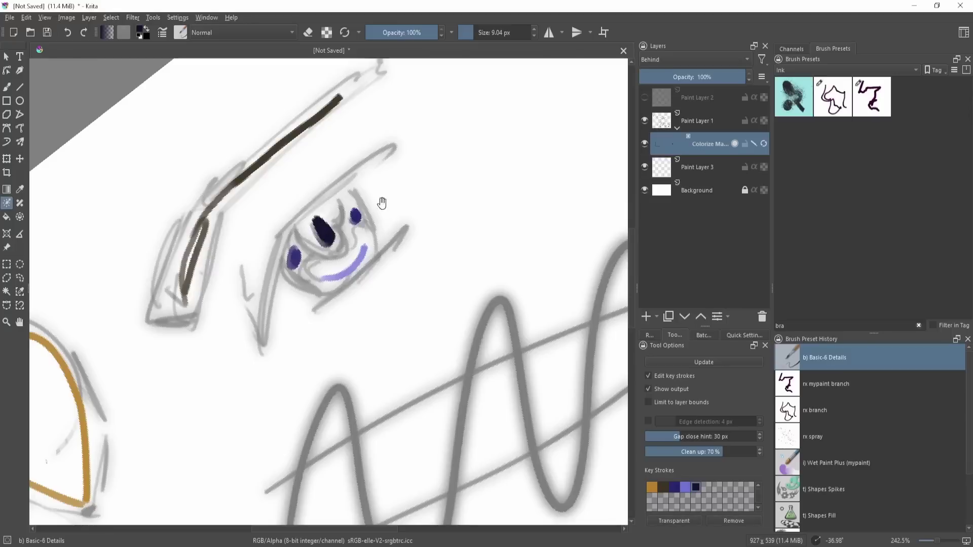
Step: Try a brown key stroke for the skin around the eye and undo it
scroll(382, 204, down, 1)
key(shift+i)
click(321, 186)
click(365, 216)
mouse_move(241, 256)
mouse_down()
mouse_move(326, 347)
mouse_move(397, 160)
mouse_move(353, 85)
mouse_move(131, 277)
mouse_up()
drag(152, 327, 259, 201)
key(ctrl+z)
Step: Pick up the head's orange and draw skin key strokes around the eye and around the eyebrow
ctrl+click(222, 271)
drag(390, 215, 356, 267)
mouse_move(308, 191)
mouse_down()
mouse_move(483, 129)
mouse_move(448, 95)
mouse_up()
drag(408, 120, 399, 189)
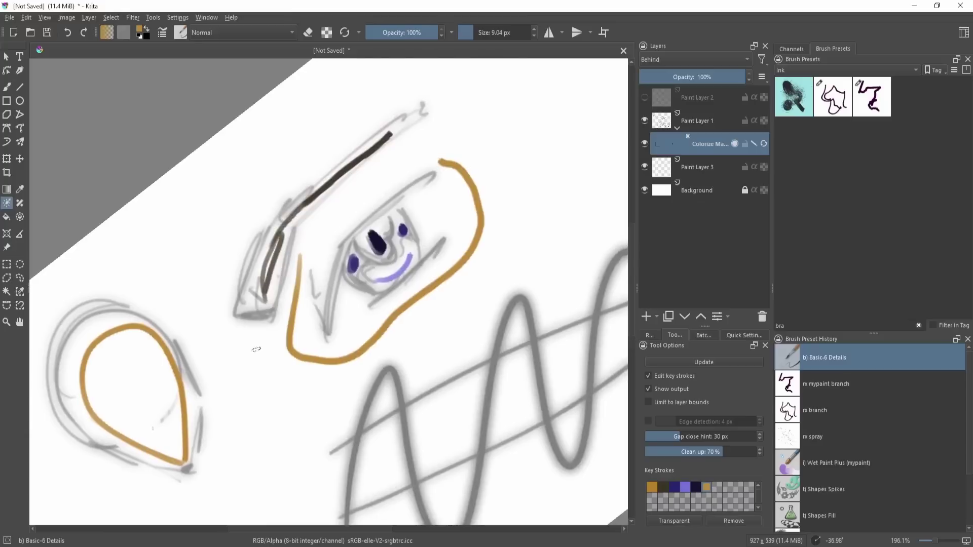
drag(265, 361, 454, 149)
drag(454, 149, 477, 109)
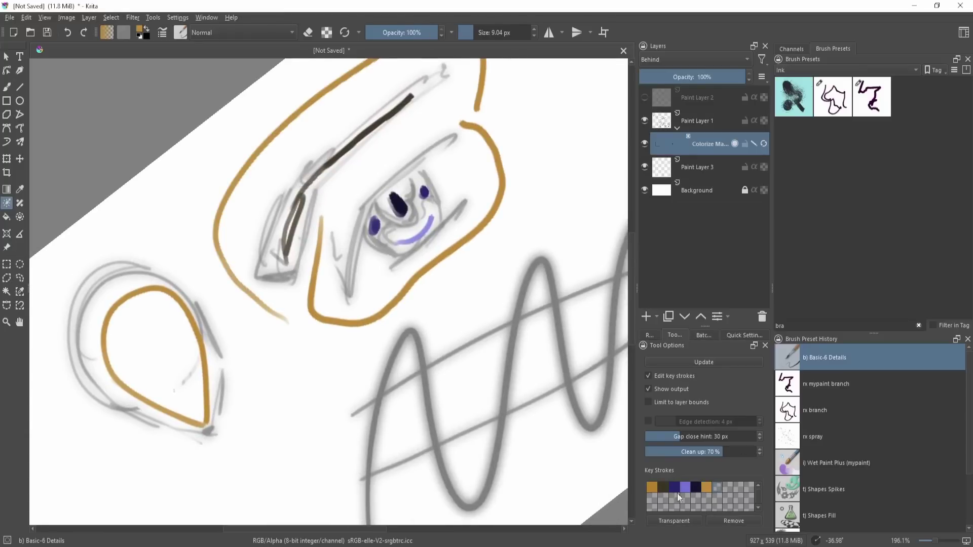
Step: Add a magenta key stroke between the sketches, mark that colour as transparent and outline the head and the eye area with it
key(shift+i)
click(259, 334)
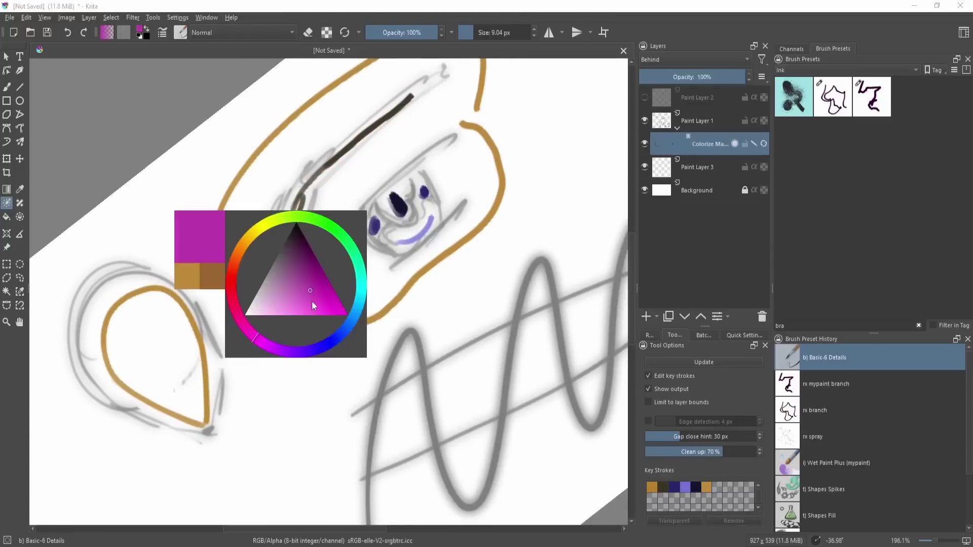
mouse_move(278, 404)
mouse_down()
mouse_move(291, 448)
mouse_move(300, 364)
mouse_up()
drag(371, 417, 347, 335)
click(682, 519)
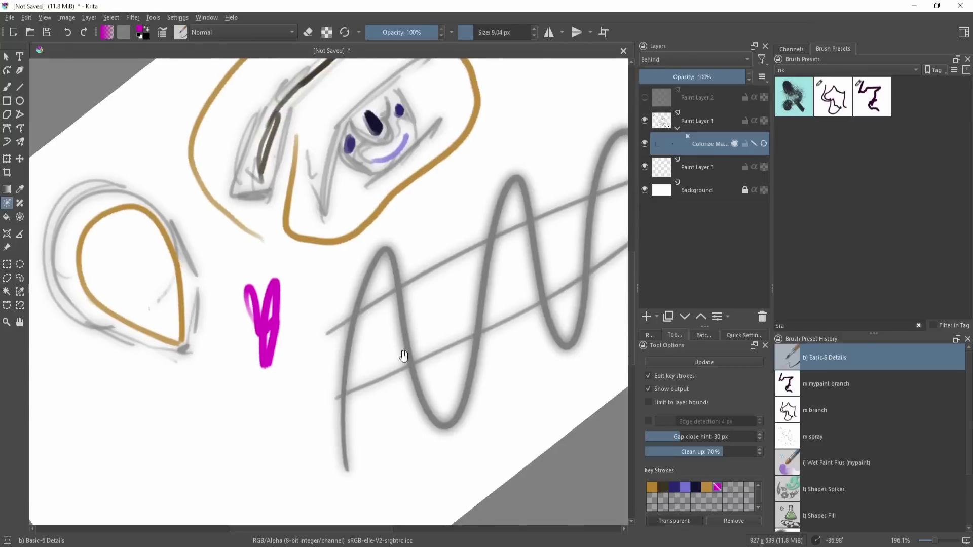
scroll(402, 358, down, 1)
mouse_move(194, 192)
mouse_down()
mouse_move(228, 223)
mouse_move(276, 387)
mouse_move(185, 383)
mouse_move(141, 198)
mouse_move(195, 191)
mouse_up()
drag(215, 198, 179, 266)
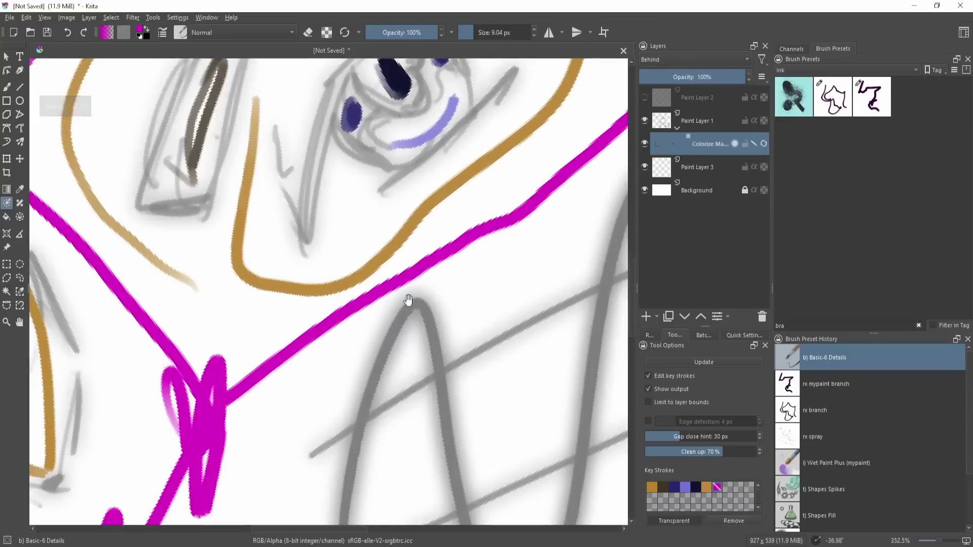
Step: Dab orange key strokes into the zigzag's outer loops and undo the surplus violet marks
mouse_move(409, 304)
mouse_down()
mouse_move(385, 340)
mouse_move(368, 294)
mouse_up()
ctrl+click(350, 281)
click(349, 282)
click(437, 430)
click(535, 185)
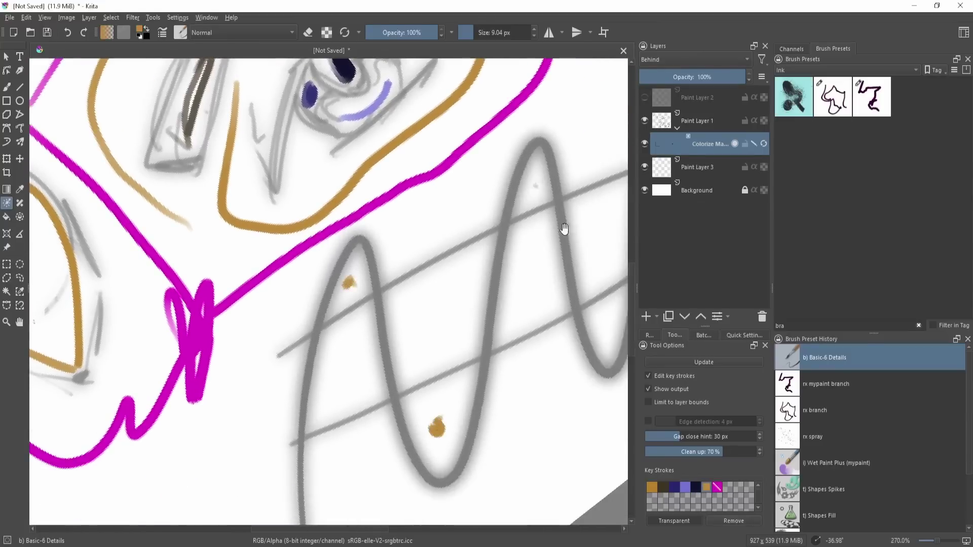
key(ctrl+z)
key(ctrl+z)
key(ctrl+z)
key(ctrl+z)
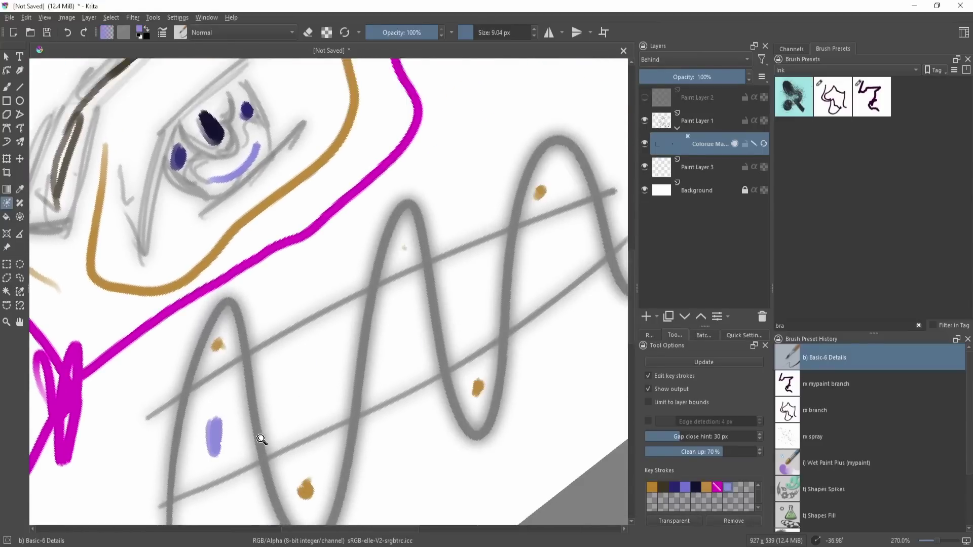
Step: Draw one long violet key stroke through the zigzag's middle band and update the colorize mask
drag(202, 450, 548, 269)
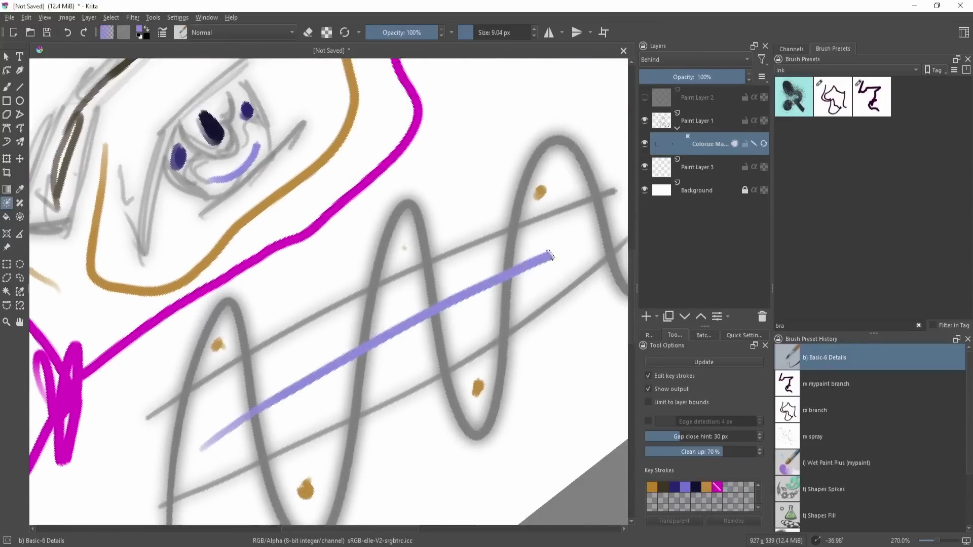
scroll(537, 284, down, 3)
click(707, 363)
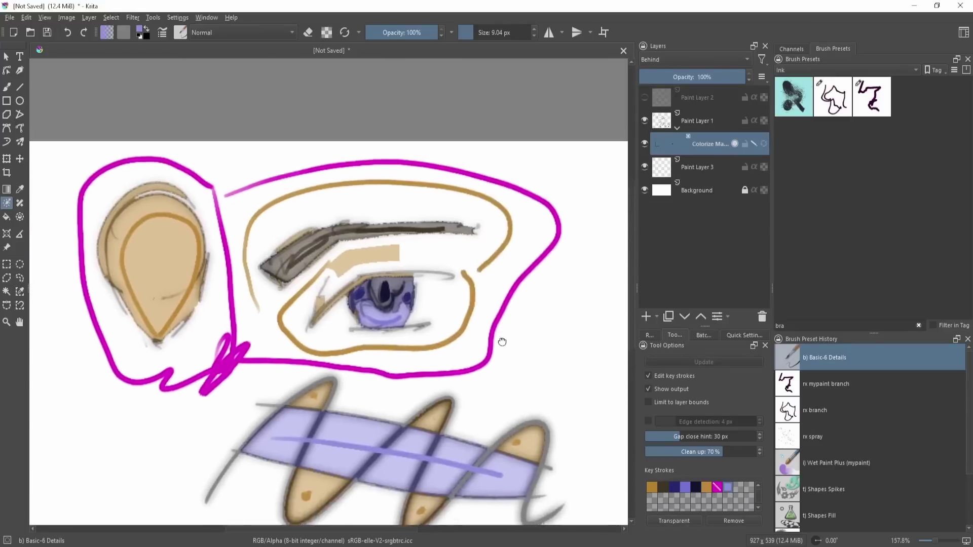
Step: Leave key stroke editing and examine how cleanly the mask colours the head, eyebrow and eye
scroll(458, 312, up, 5)
scroll(458, 311, down, 3)
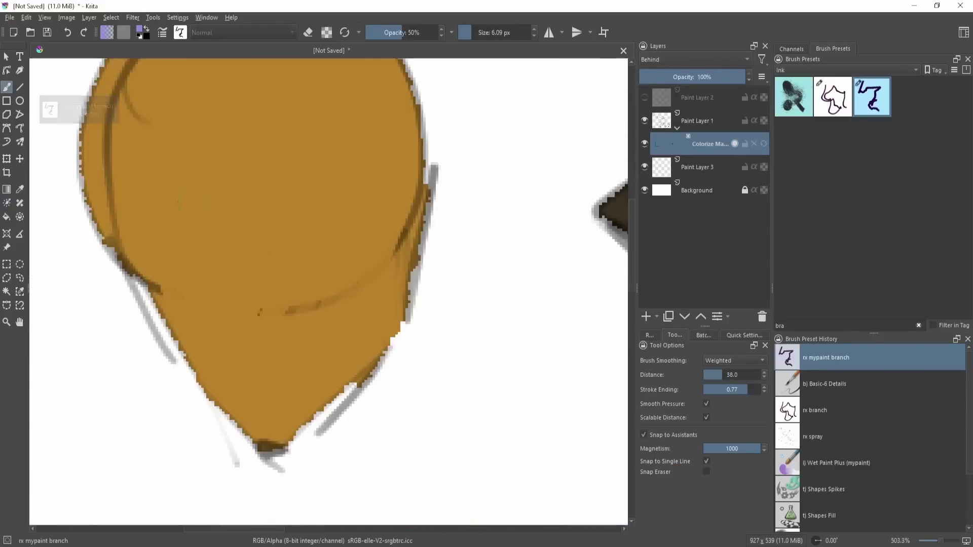
scroll(407, 319, down, 3)
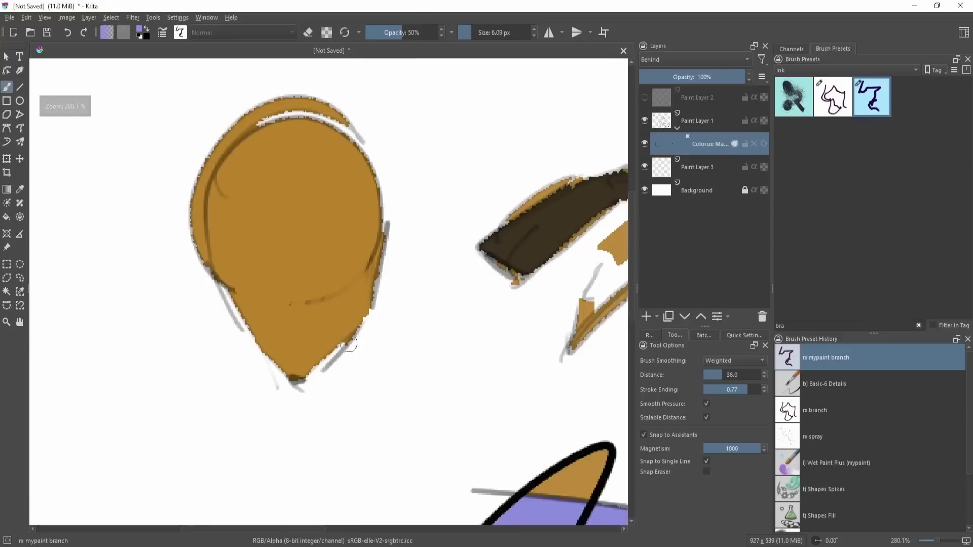
drag(491, 306, 302, 330)
drag(550, 270, 453, 274)
scroll(454, 275, down, 1)
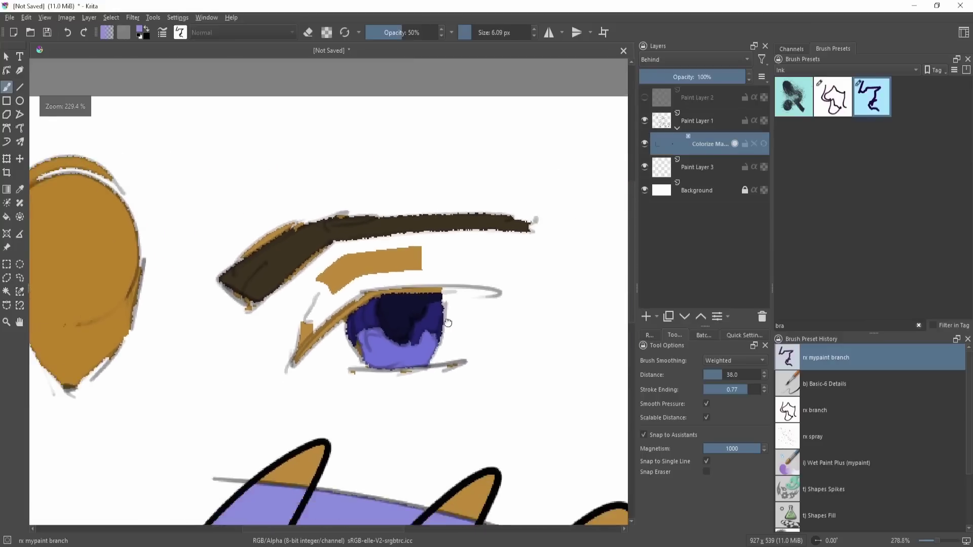
scroll(401, 317, up, 2)
scroll(275, 346, down, 1)
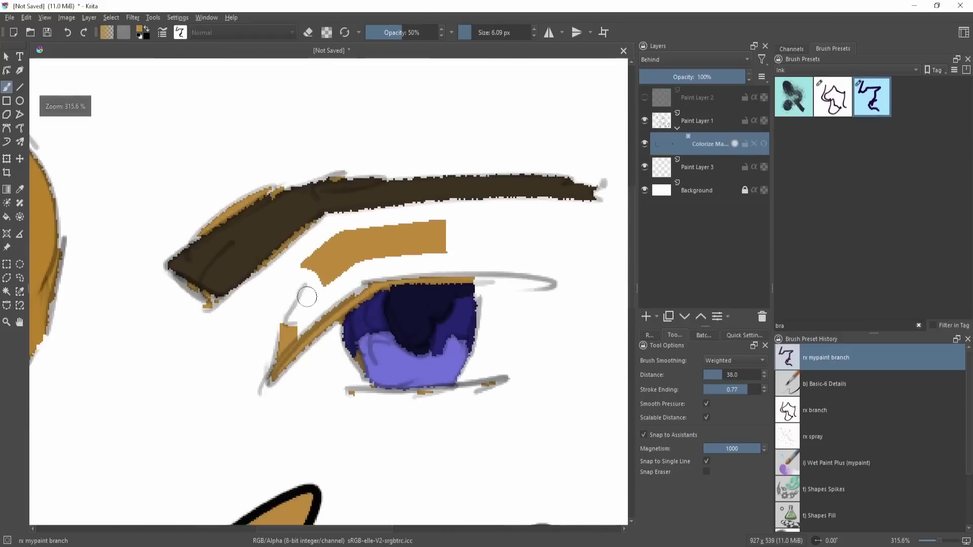
scroll(460, 323, down, 5)
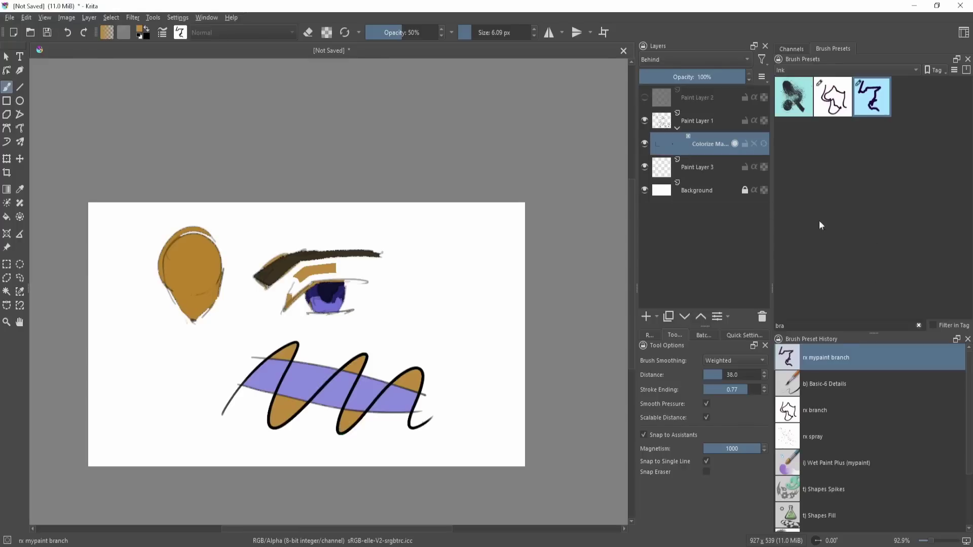
Step: Hide the colorize mask and duplicate Paint Layer 1, keeping only the copy visible and without a mask
click(644, 144)
scroll(221, 335, up, 2)
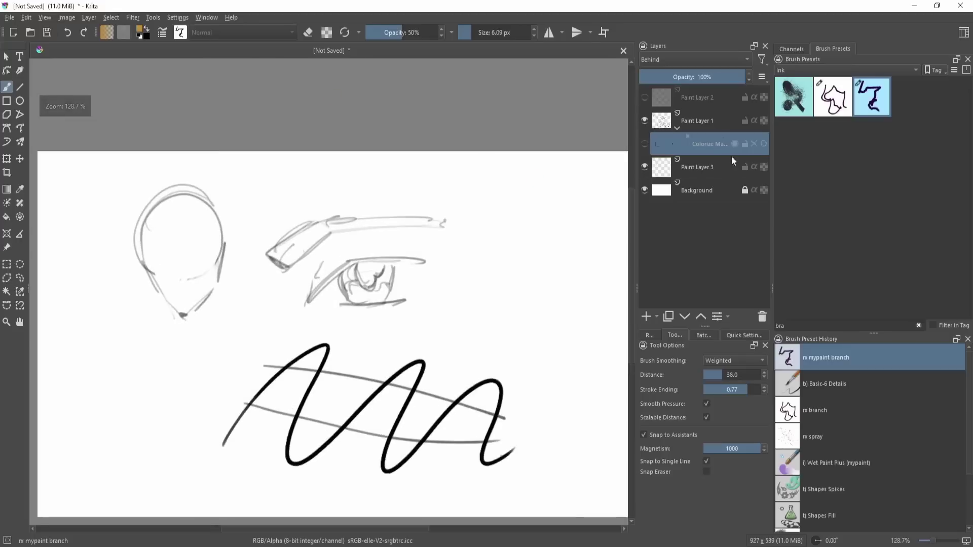
click(709, 120)
key(ctrl+j)
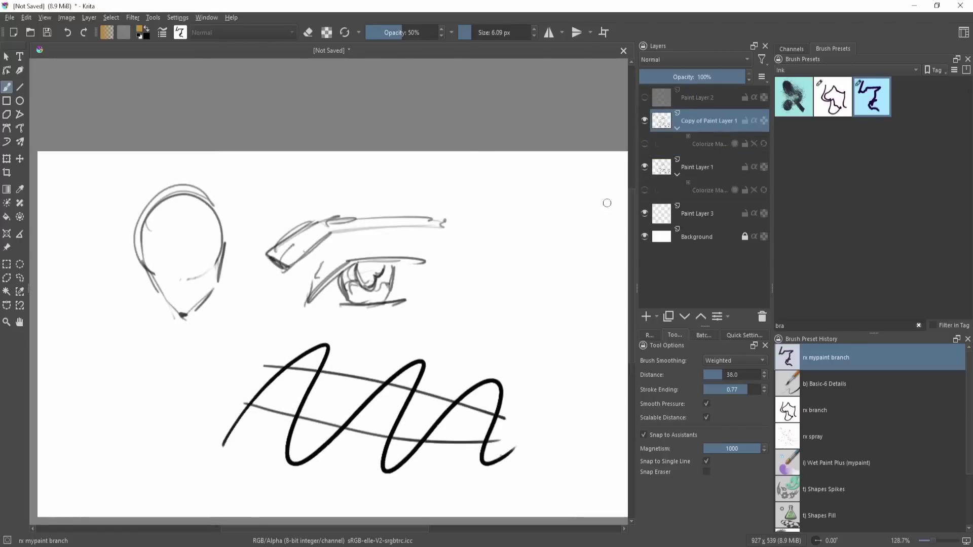
Step: Open the G'MIC-Qt filters for the copied layer and preview Colorize Lineart [Auto-Fill] on the sketches
click(178, 18)
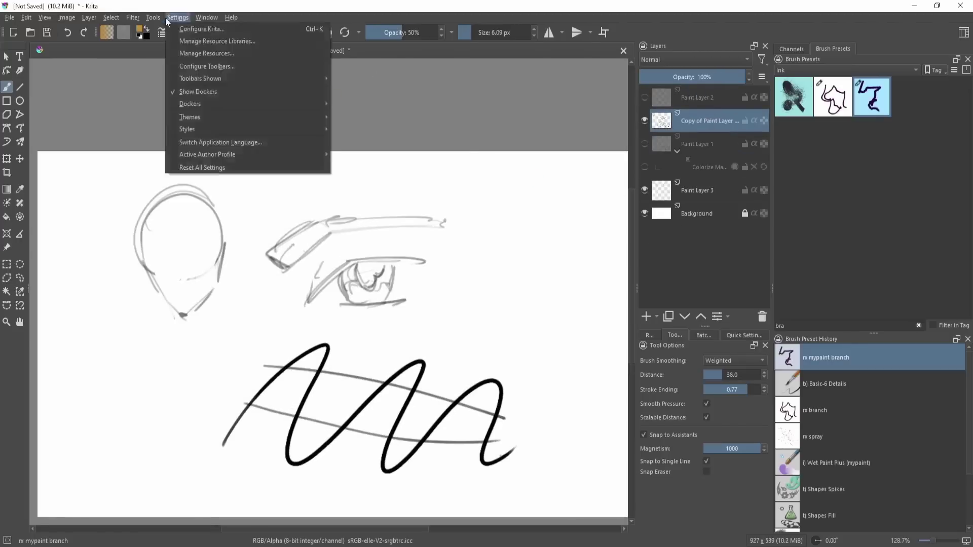
click(153, 19)
click(133, 18)
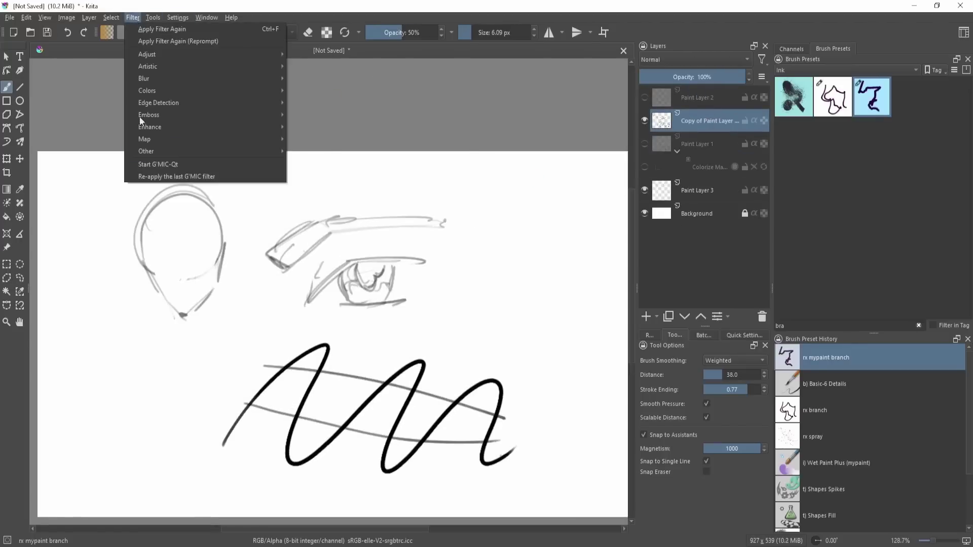
click(158, 164)
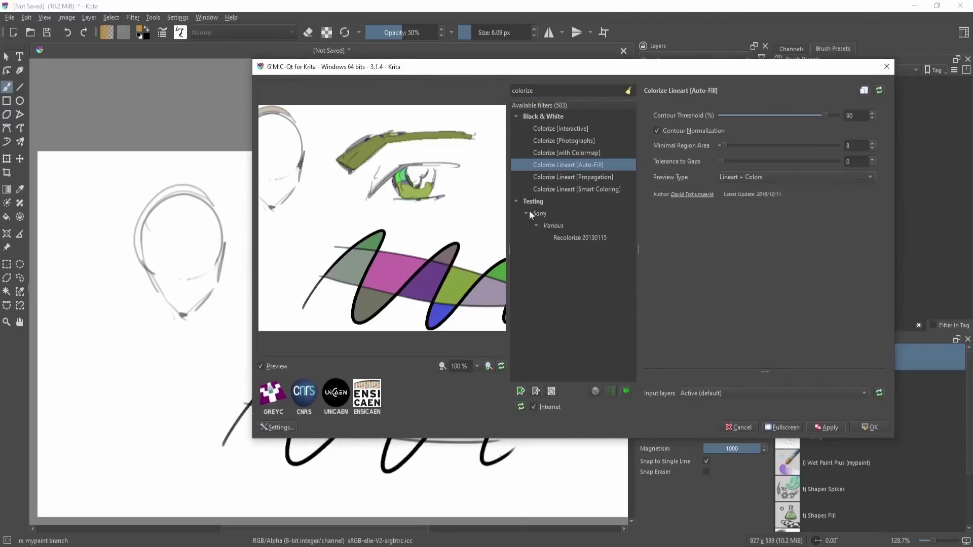
click(418, 226)
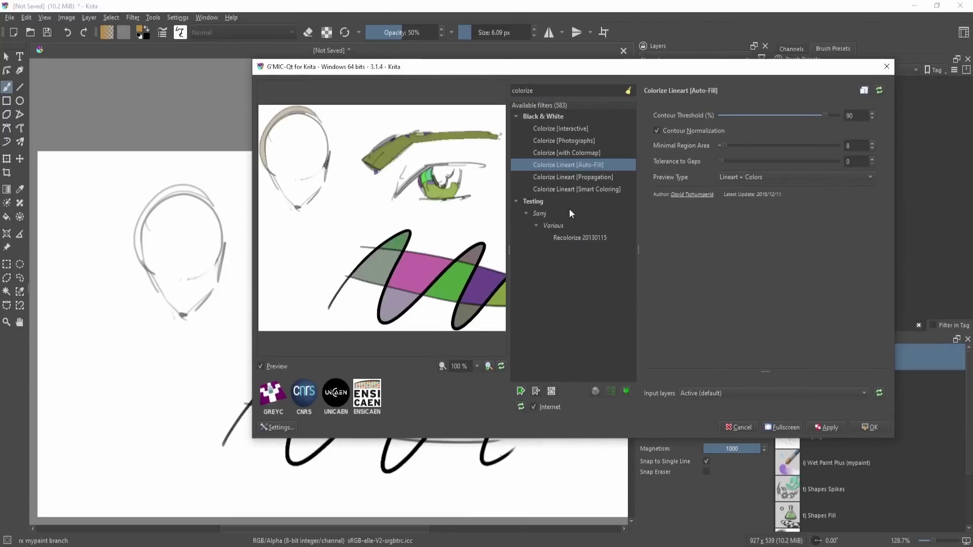
Step: Try different Minimal Region Area and Tolerance to Gaps values in the Auto-Fill preview, ending at 11 and 0
drag(403, 211, 386, 210)
drag(724, 145, 735, 145)
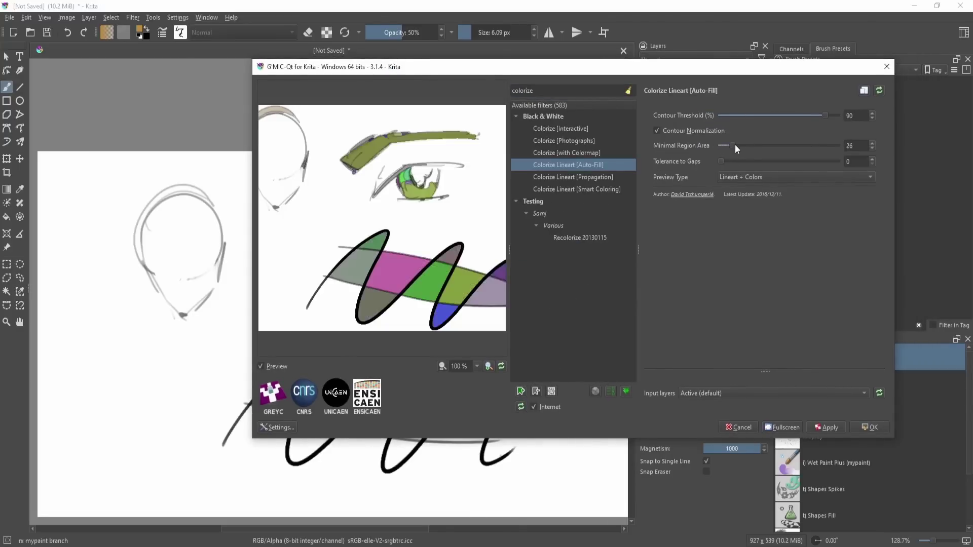
click(752, 163)
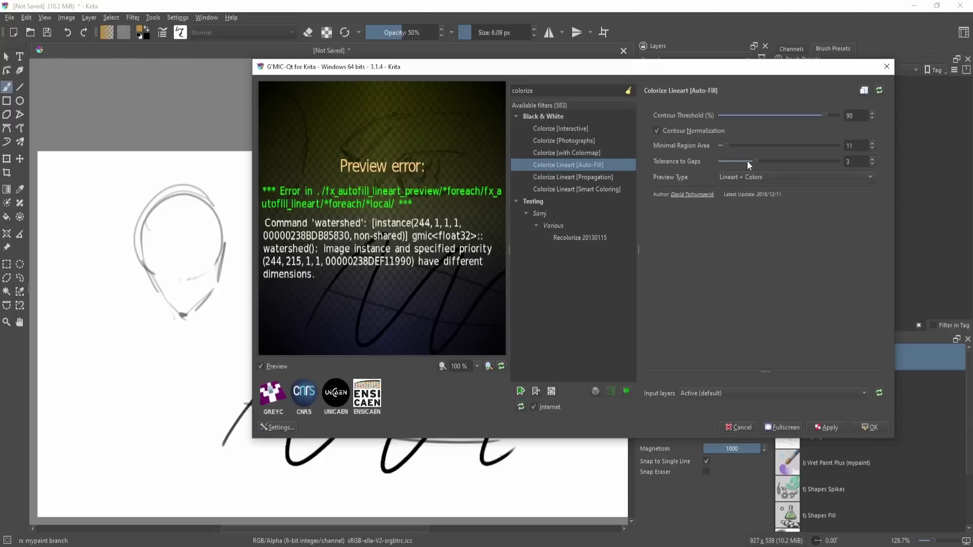
drag(752, 165, 730, 165)
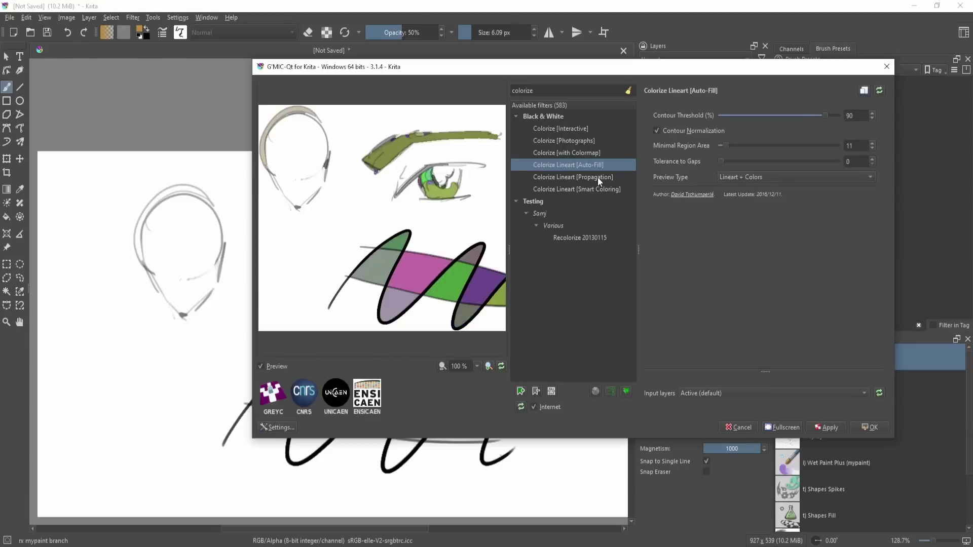
Step: Inspect the Colorize Lineart [Smart Coloring] preview and apply it in Generate Random-Colors Layer mode with 95% contour detection
click(589, 189)
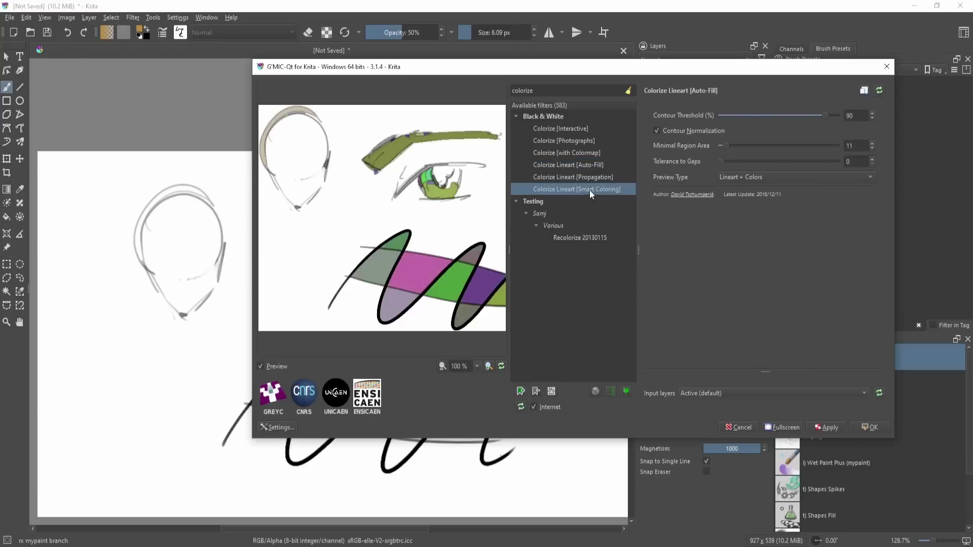
scroll(356, 156, up, 4)
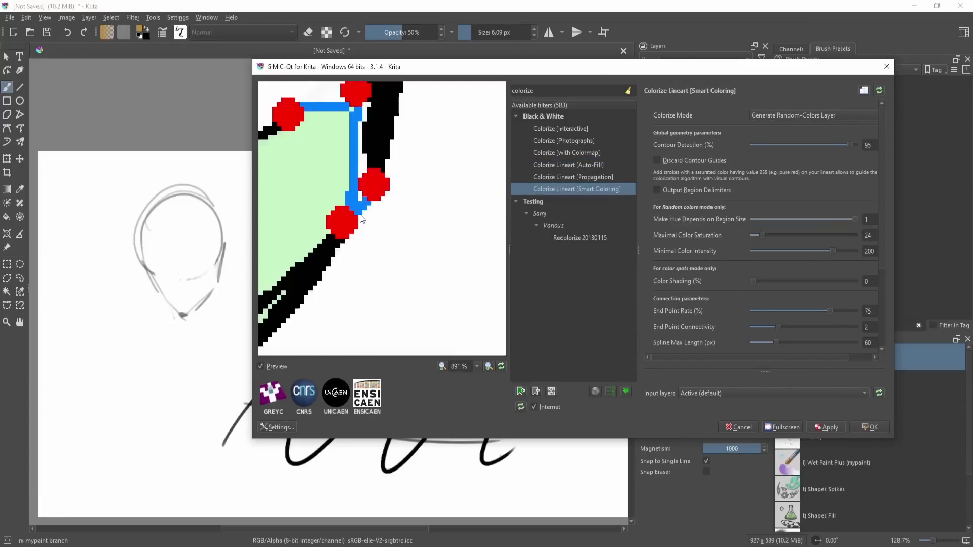
scroll(364, 200, up, 2)
scroll(378, 200, down, 4)
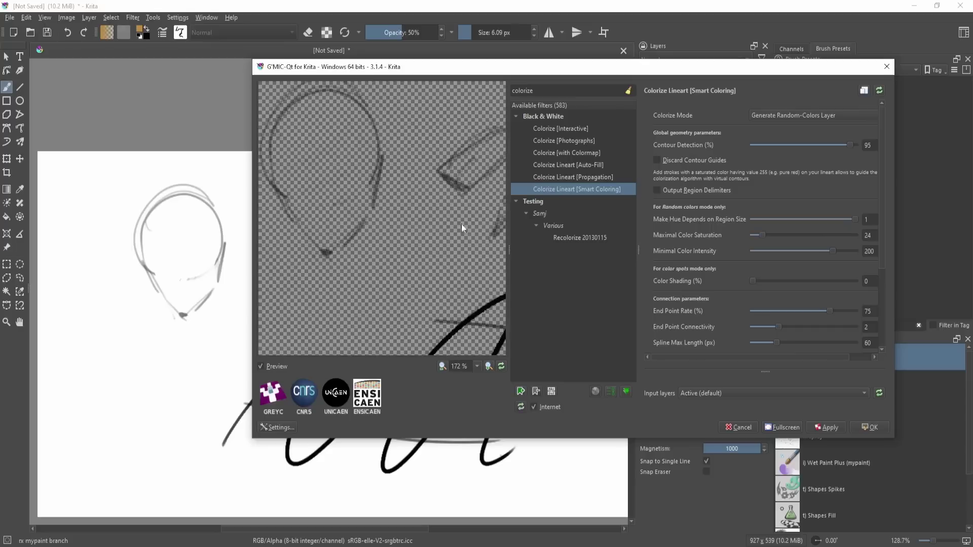
scroll(461, 223, up, 3)
drag(461, 224, 424, 227)
scroll(424, 227, up, 2)
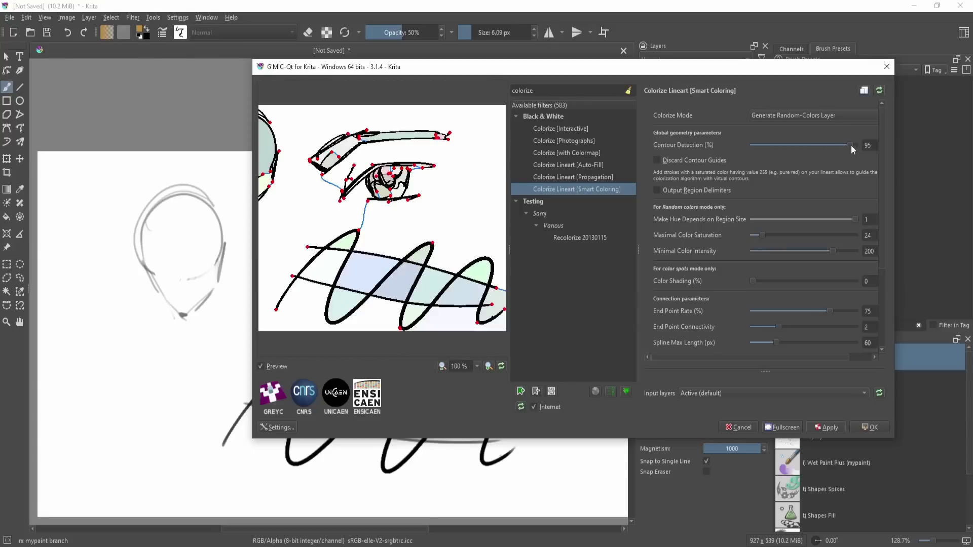
drag(818, 145, 852, 145)
click(837, 427)
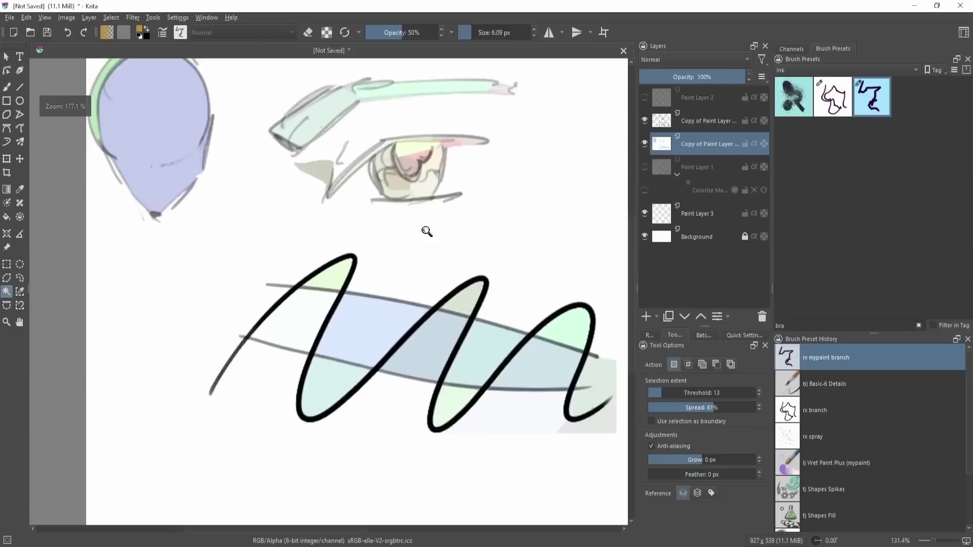
Step: Select the zigzag's middle band on the generated colour layer with threshold 1 and spread 100%, fill it bright green and deselect
drag(427, 230, 439, 200)
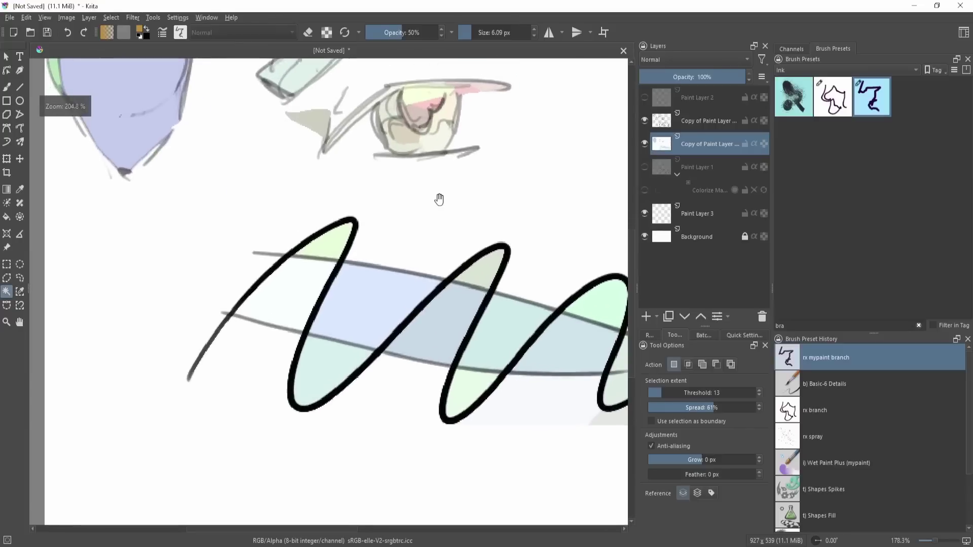
scroll(388, 288, up, 2)
click(335, 319)
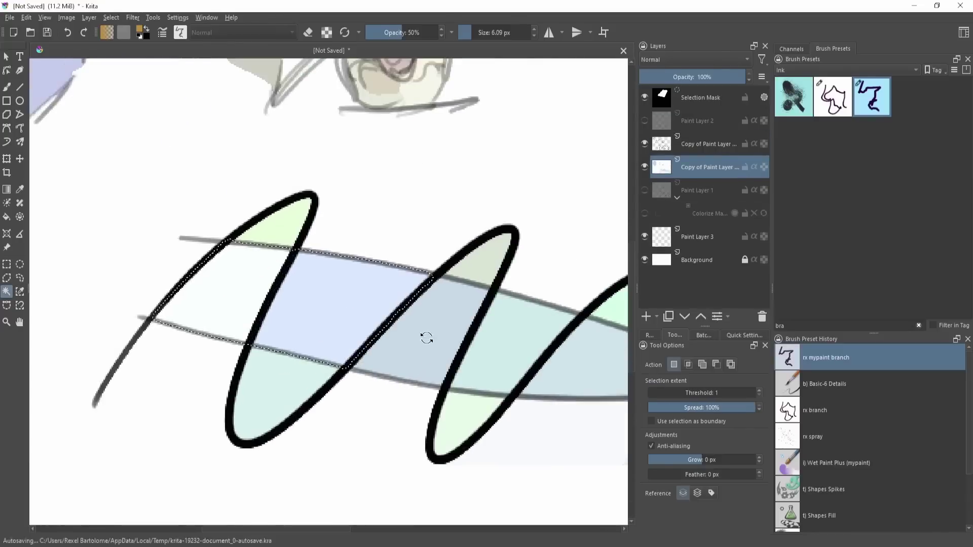
key(shift+i)
click(542, 289)
key(shift+BackSpace)
key(ctrl+shift+a)
Step: Fill the head and the small triangular patch beside the eye with light orange on the colour layer
drag(387, 341, 481, 428)
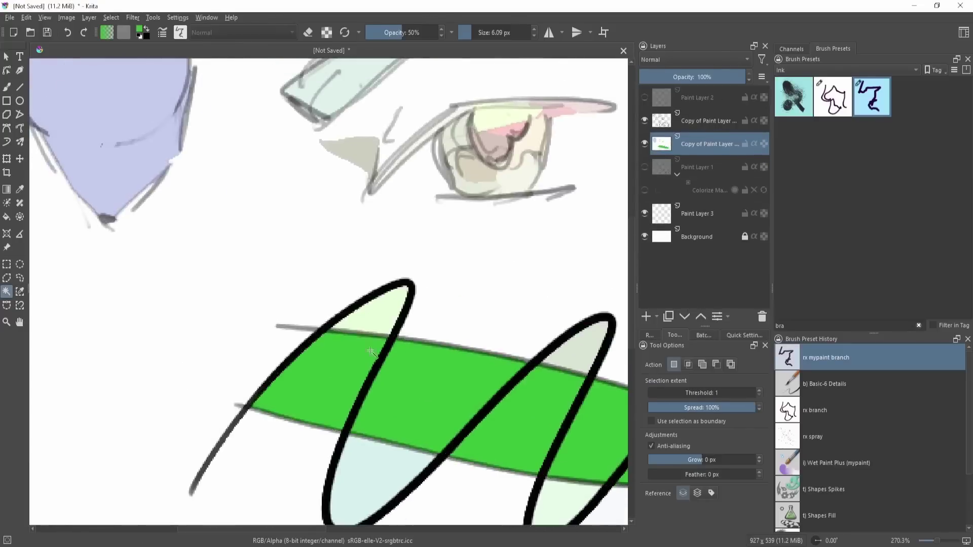
drag(284, 212, 413, 357)
click(231, 221)
key(shift+i)
click(191, 170)
click(226, 221)
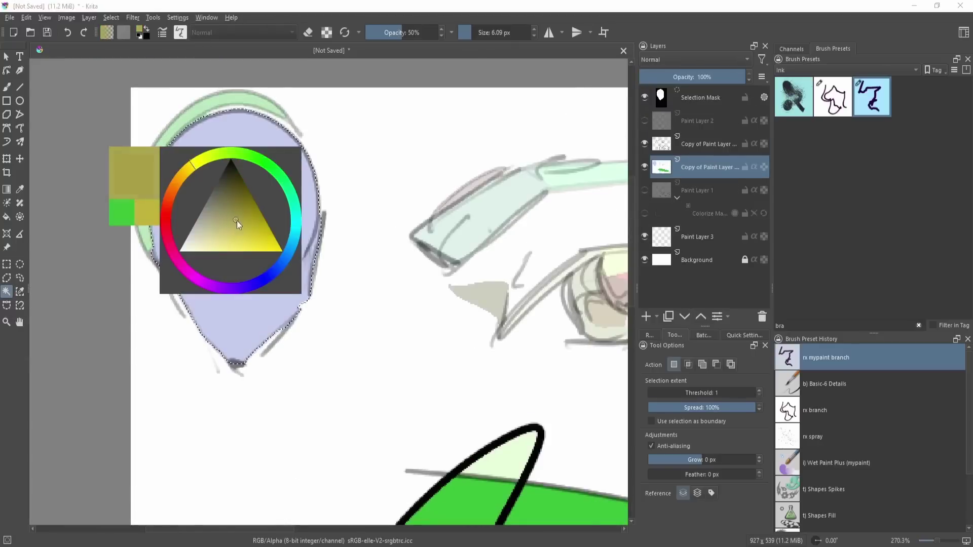
key(shift+i)
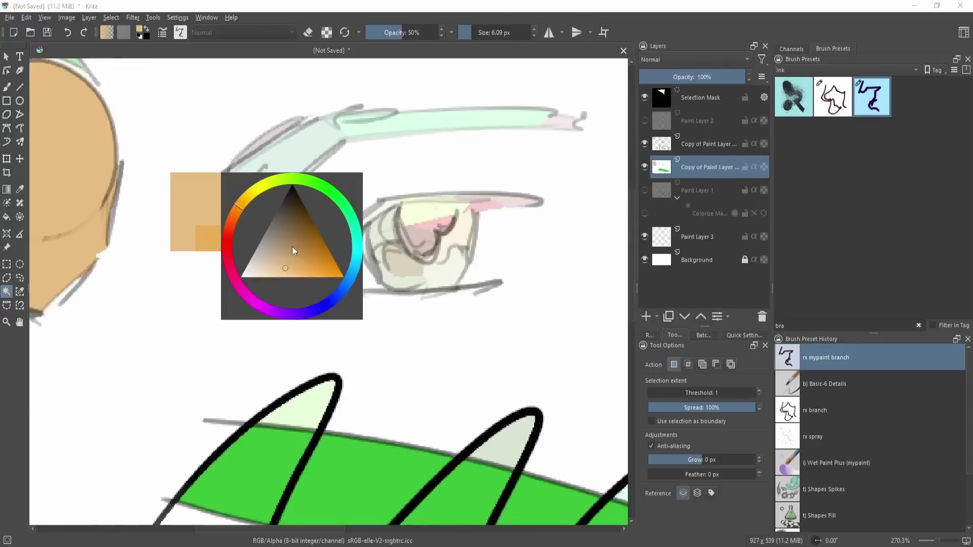
key(shift+BackSpace)
key(ctrl+shift+a)
Step: Select the eyebrow's coloured regions, fill them with dark brown and deselect
click(285, 169)
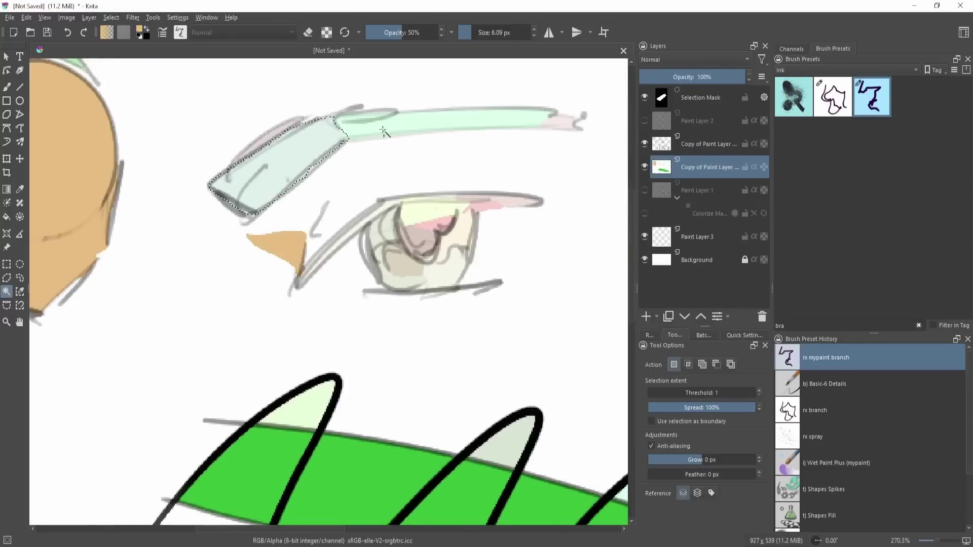
key(shift+i)
click(389, 94)
key(shift+BackSpace)
key(ctrl+shift+a)
Step: Fill the iris's main ring area with navy blue and its adjoining light region with pale lavender
click(446, 235)
key(shift+i)
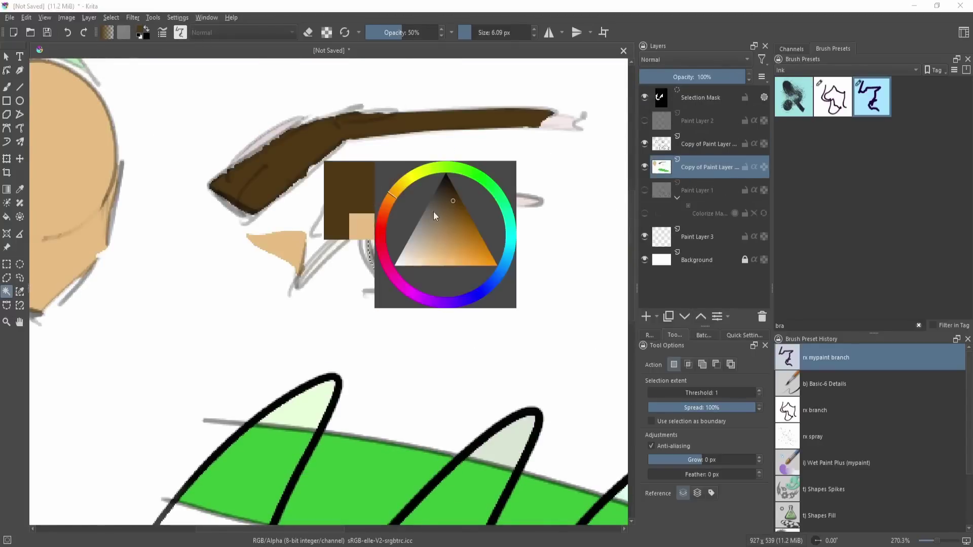
click(482, 288)
key(shift+BackSpace)
click(410, 261)
key(shift+i)
click(398, 259)
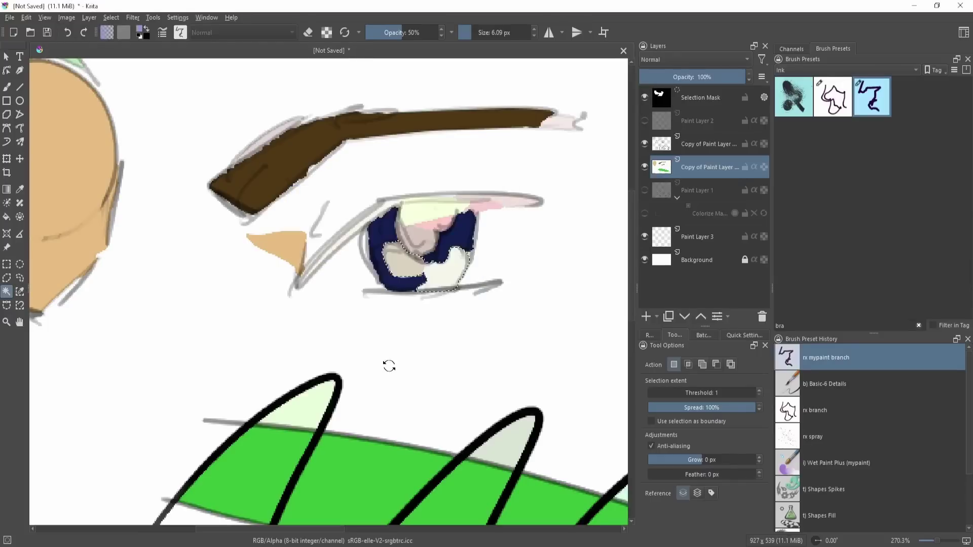
key(shift+BackSpace)
Step: Select the region in the middle of the iris, fill it with a newly picked colour and deselect
click(438, 225)
key(shift+i)
click(448, 179)
key(shift+BackSpace)
key(ctrl+shift+a)
drag(308, 218, 343, 282)
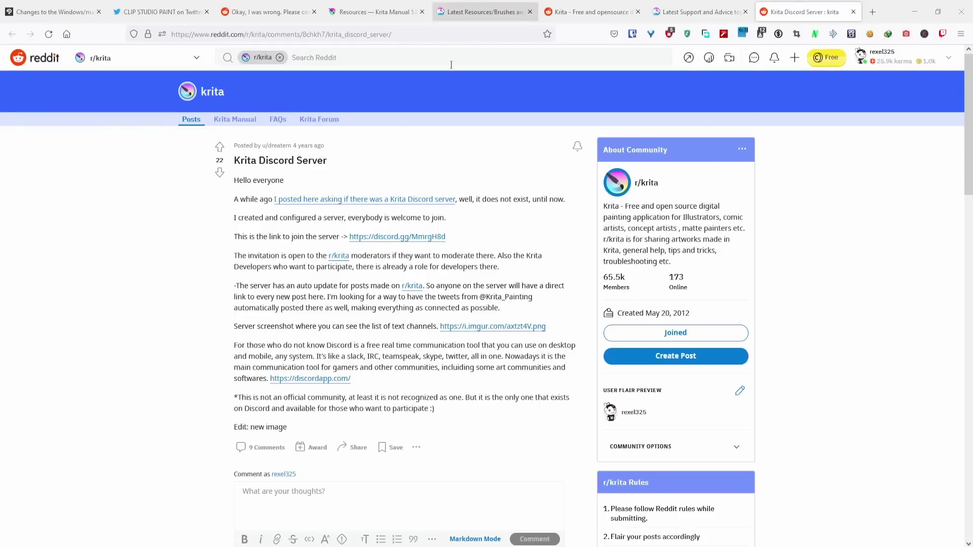
Step: Switch to the browser and look through r/krita, viewing the post creation form and the Help / Question posts
click(599, 5)
scroll(217, 272, up, 12)
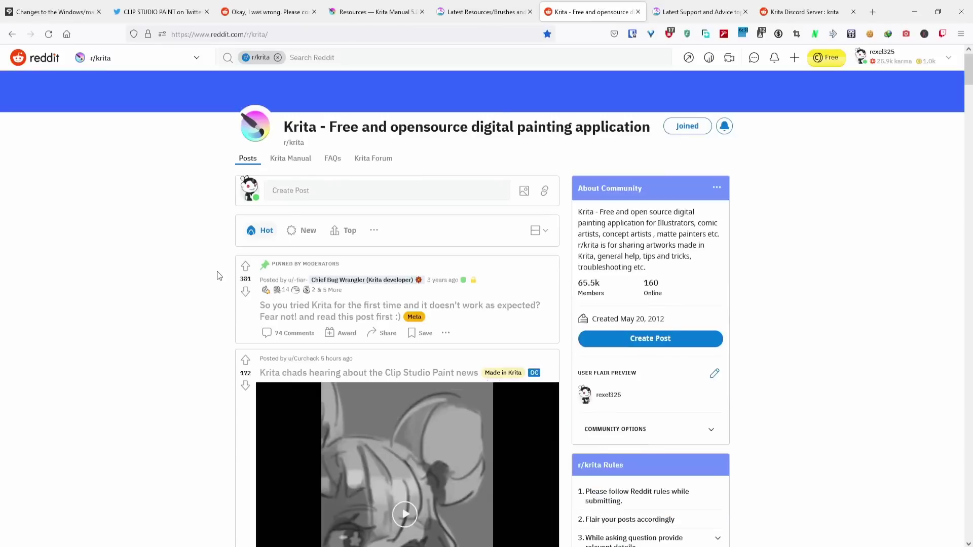
click(349, 189)
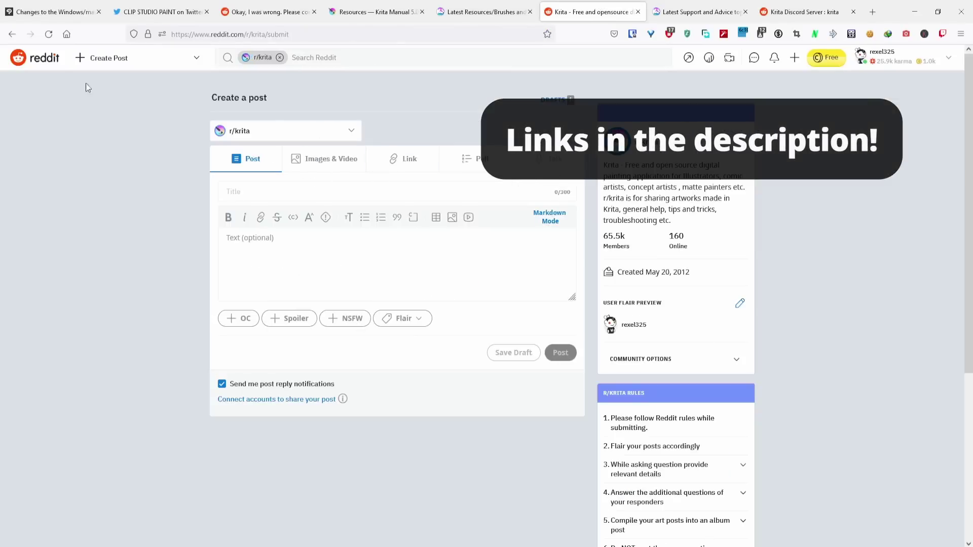
click(12, 34)
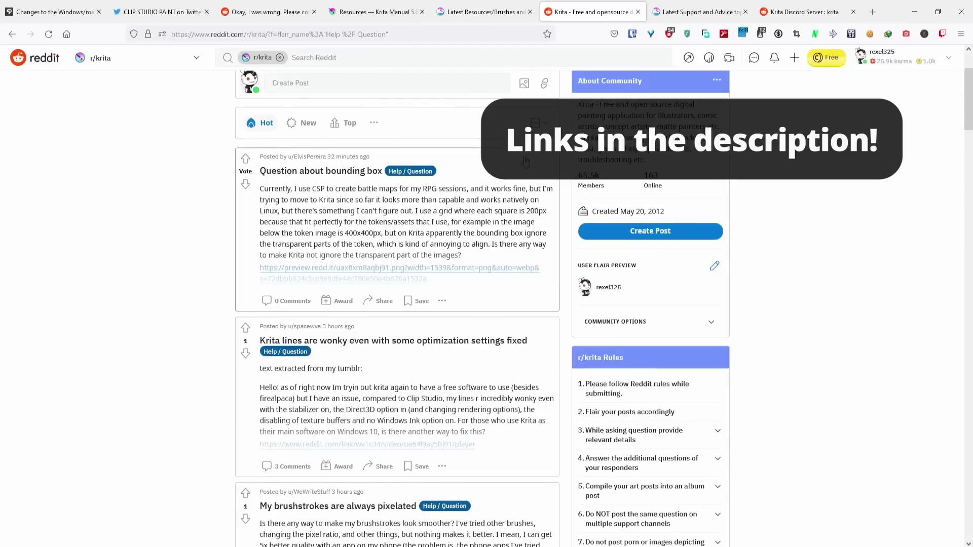
scroll(383, 97, down, 2)
scroll(248, 306, up, 2)
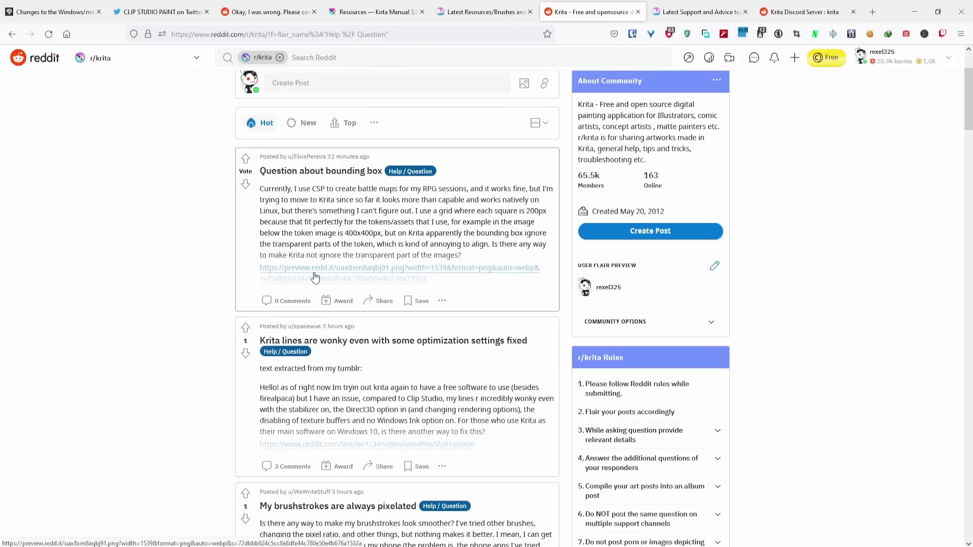
Step: Open the Support and Advice category on Krita-Artists.org and look through its topic list
click(699, 11)
scroll(415, 324, down, 4)
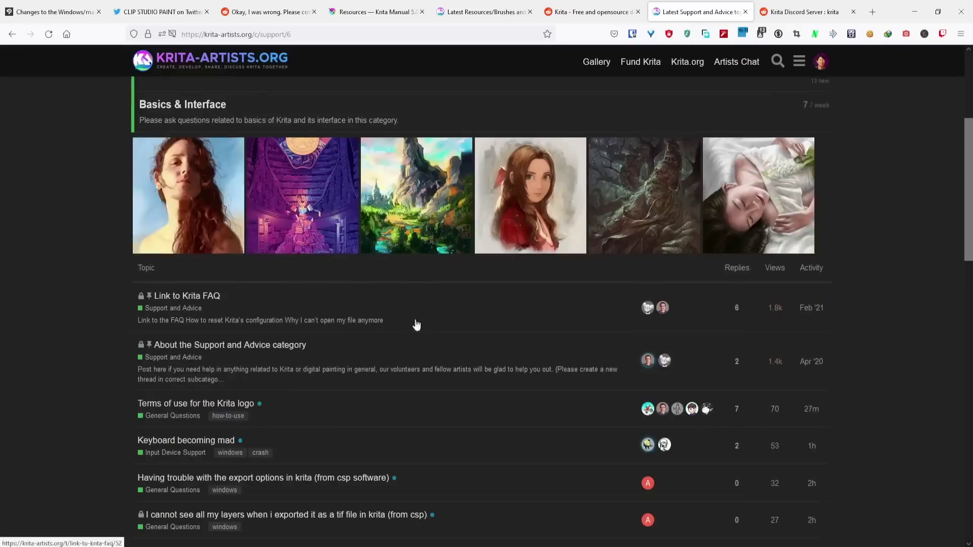
scroll(228, 375, down, 3)
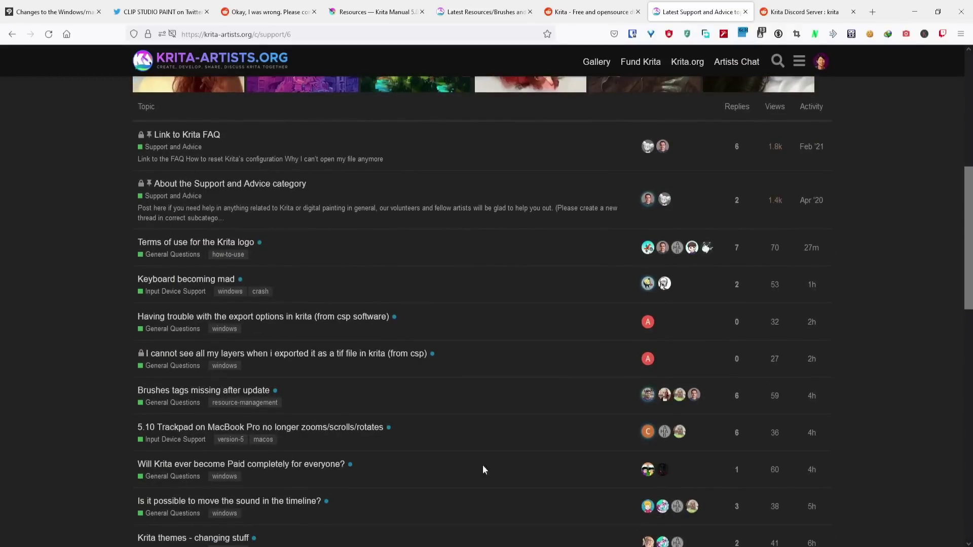
scroll(226, 515, up, 3)
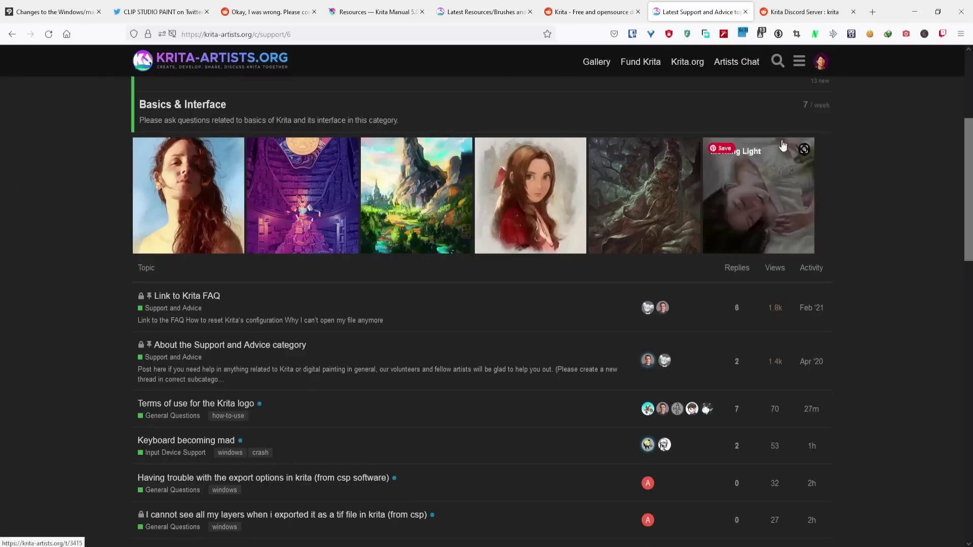
scroll(886, 230, down, 4)
Step: View the Krita Discord Server post and revisit the Krita-Artists support topics and r/krita's Help / Question posts
key(ctrl+Tab)
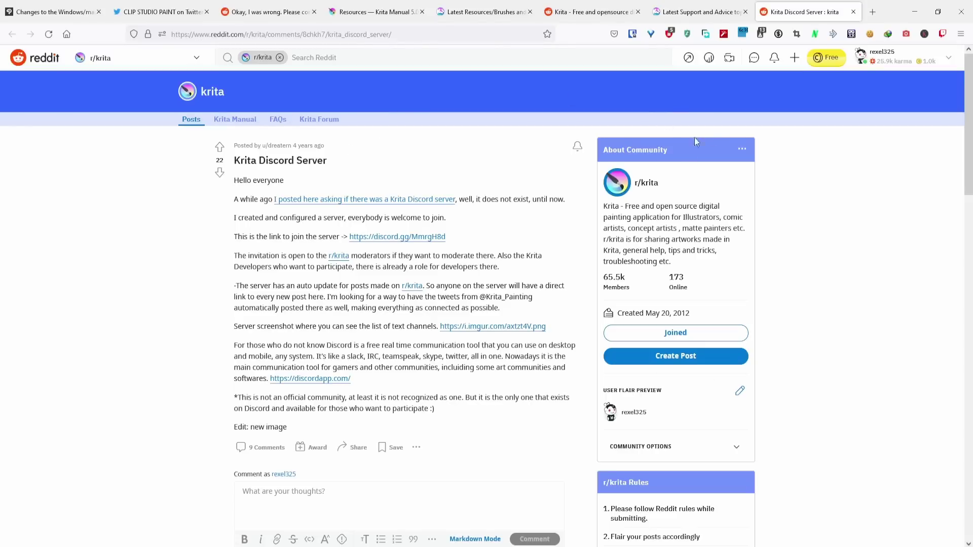
click(600, 5)
click(709, 5)
click(811, 5)
click(725, 5)
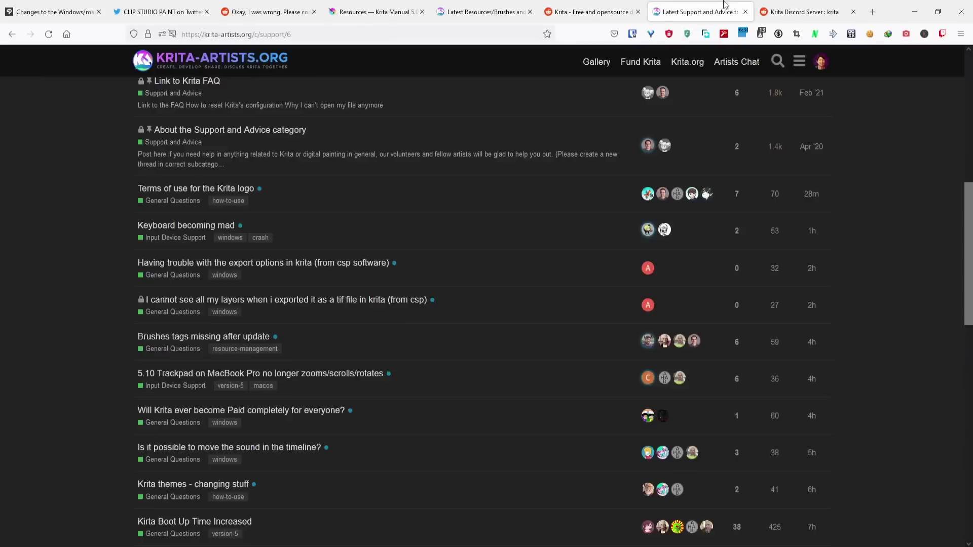
click(622, 5)
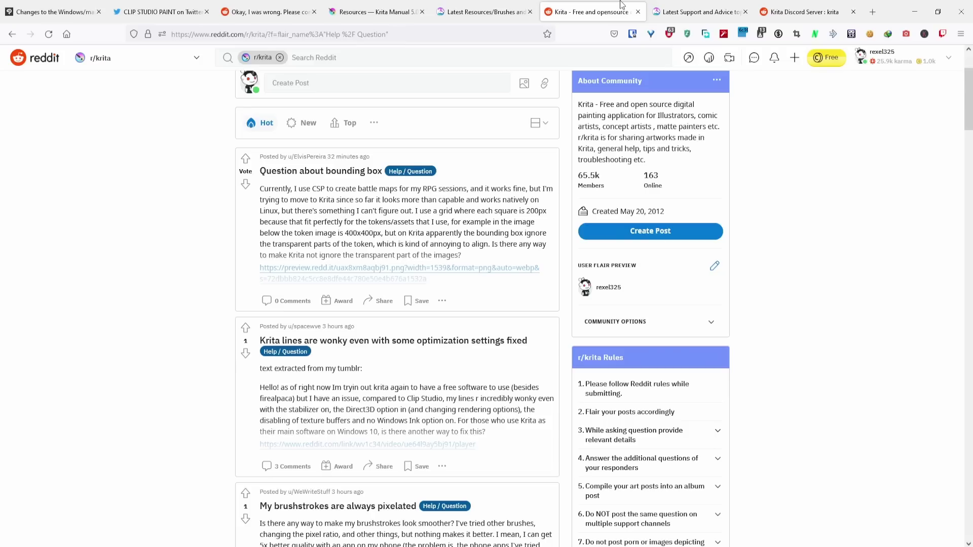